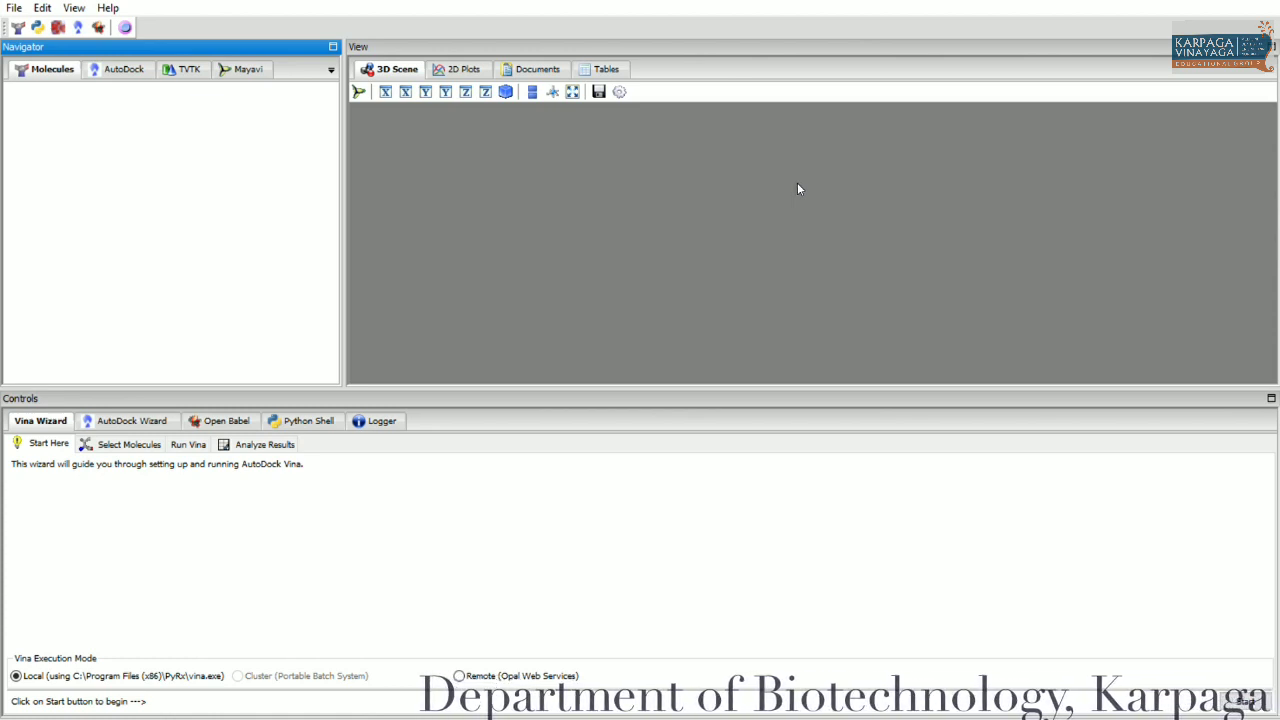
Step: Expand the actiive_site_of_Sptn macromolecule and display its docking output 178396_out.pdbqt in the 3D scene
{"action": "left_click", "coordinate": [119, 66]}
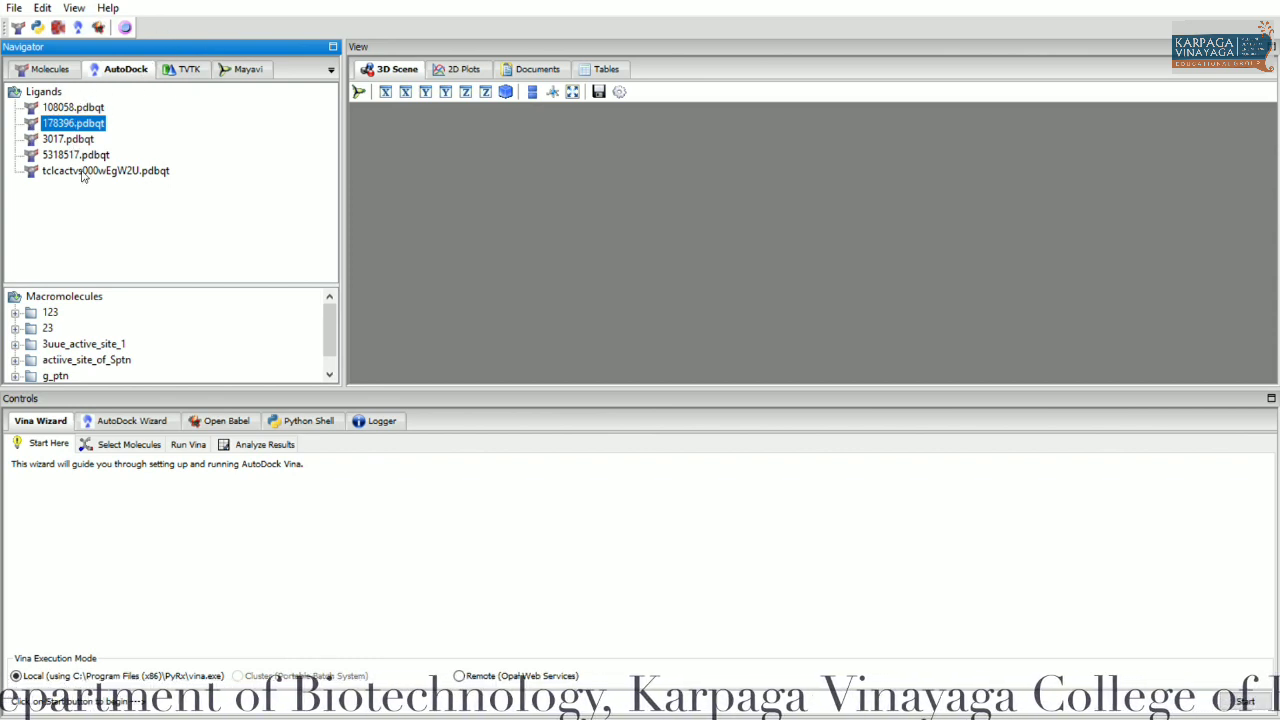
{"action": "left_click_drag", "start_coordinate": [117, 284], "coordinate": [115, 187]}
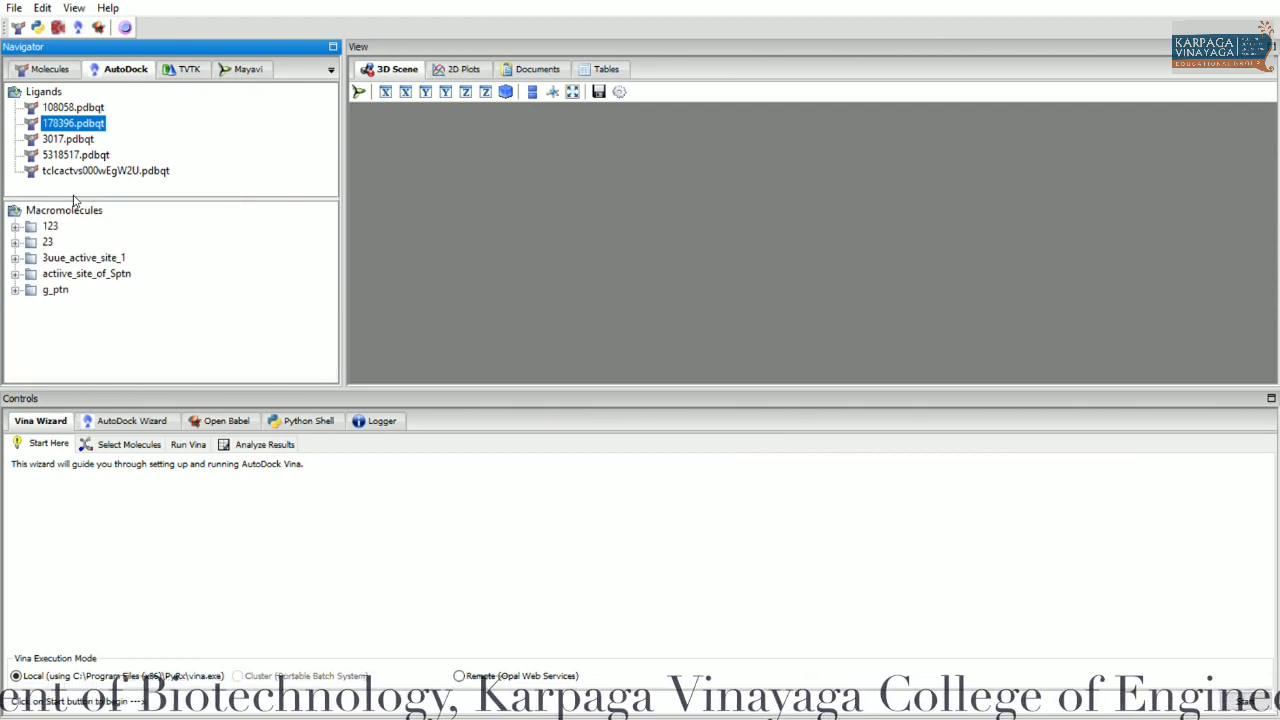
{"action": "left_click", "coordinate": [76, 210]}
{"action": "left_click", "coordinate": [97, 270]}
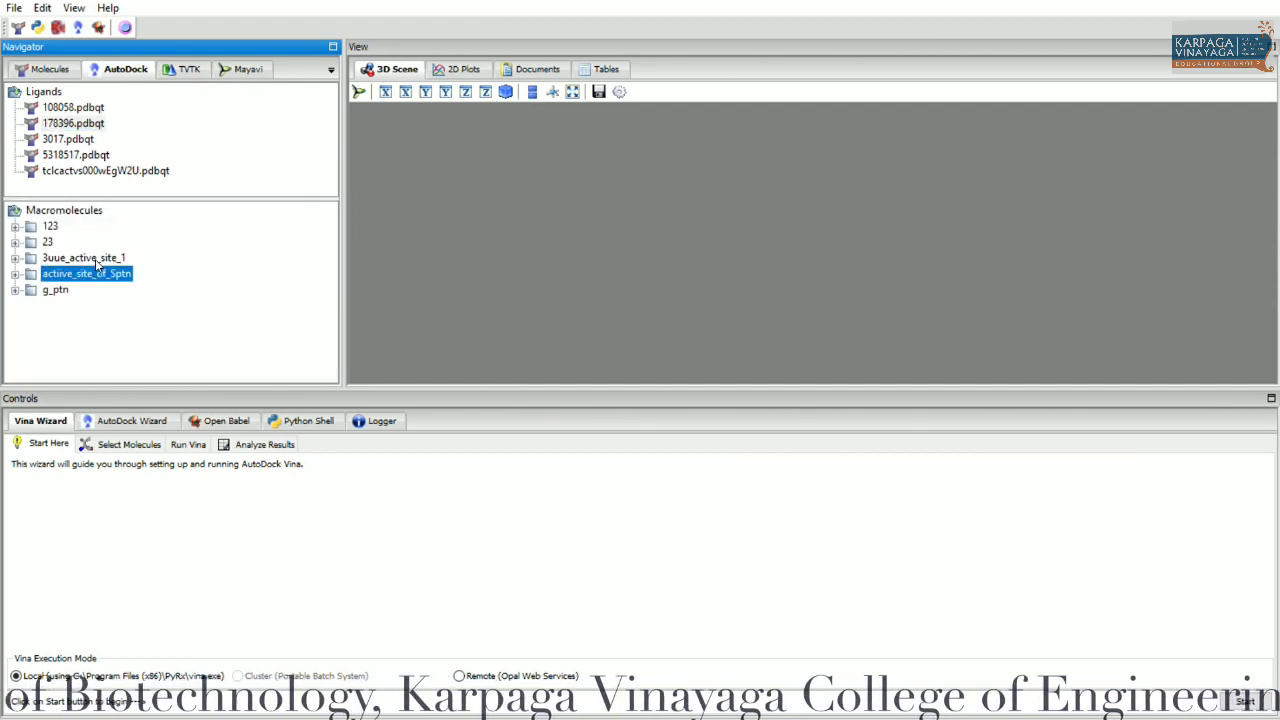
{"action": "double_click", "coordinate": [82, 270]}
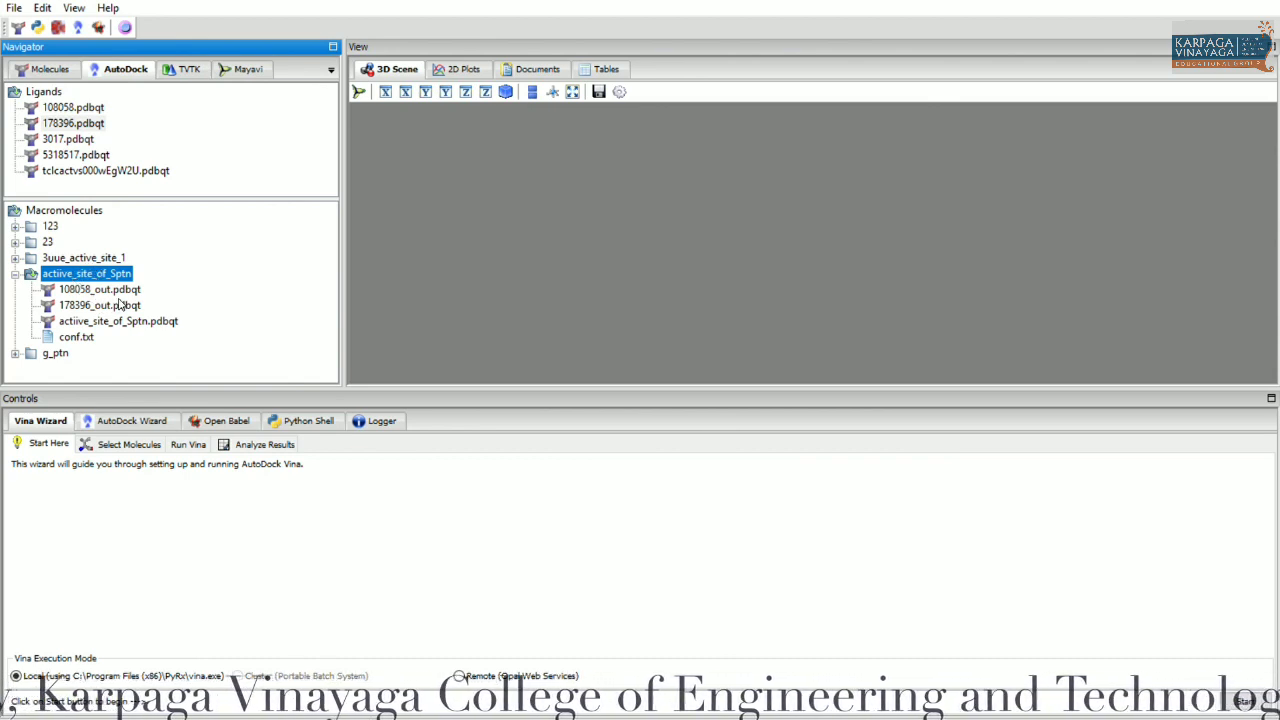
{"action": "left_click", "coordinate": [97, 300]}
{"action": "double_click", "coordinate": [99, 300]}
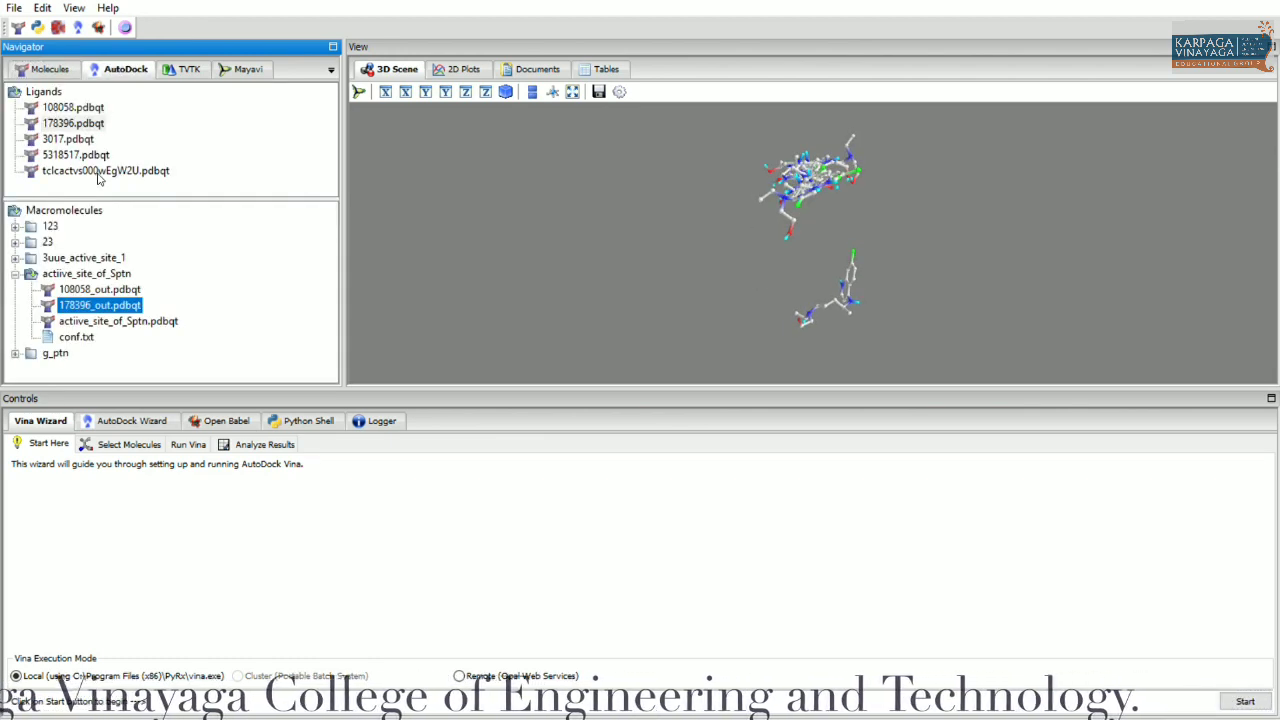
Step: List the docked poses of 178396_out, inspect them in the 3D scene and select 178396_out_model1
{"action": "left_click", "coordinate": [66, 66]}
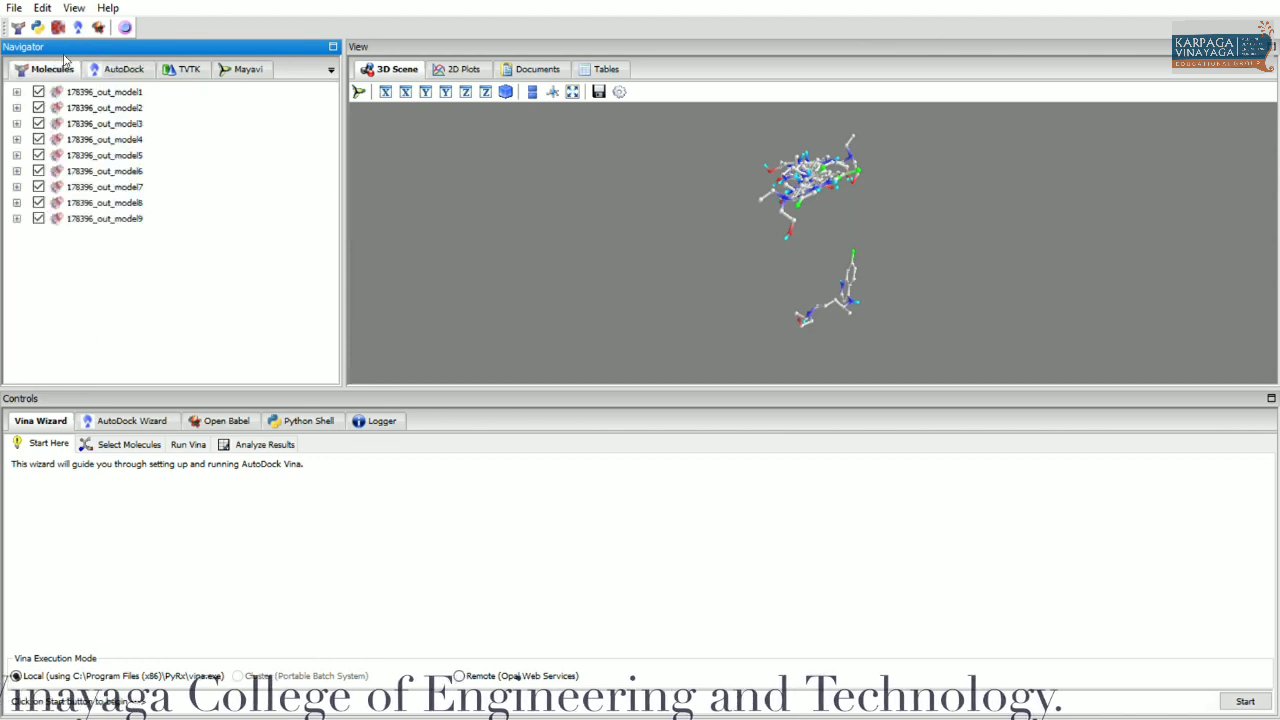
{"action": "left_click", "coordinate": [131, 90]}
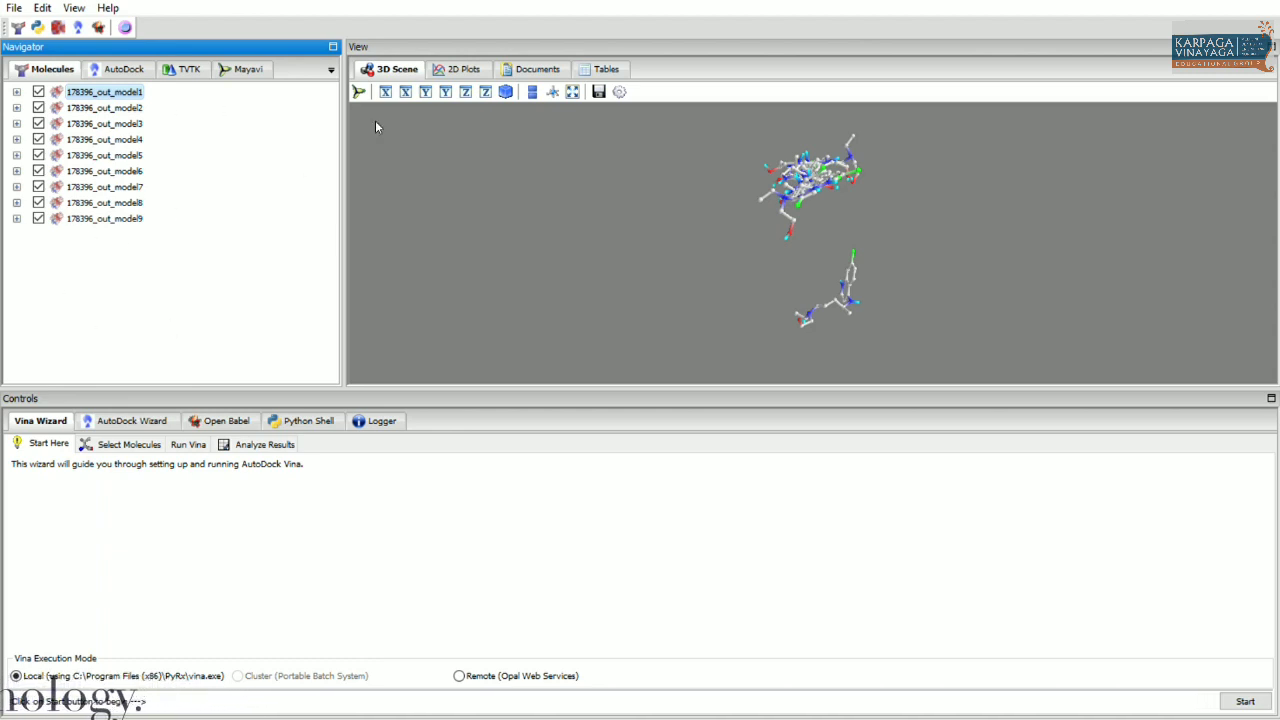
{"action": "left_click_drag", "start_coordinate": [700, 250], "coordinate": [831, 194]}
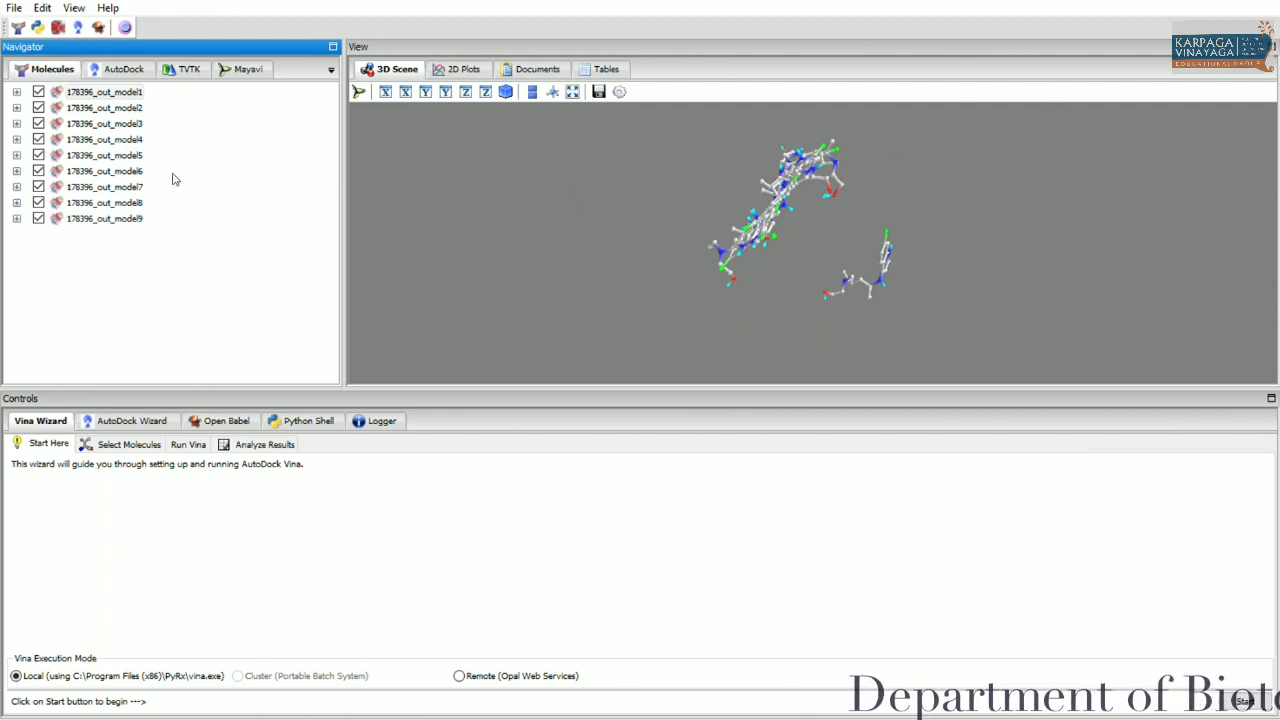
{"action": "left_click", "coordinate": [127, 89]}
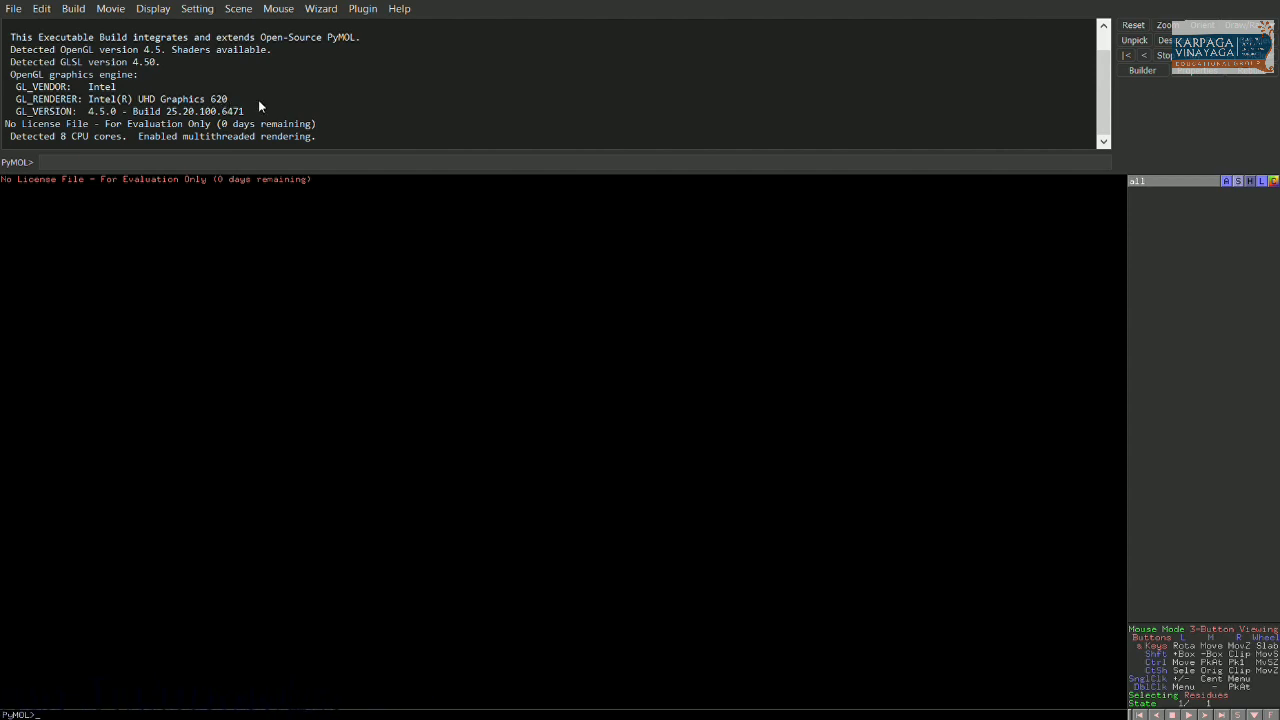
Step: Switch to PyMOL and load the model_1 ligand pose, the 6lzg protein structure and the active_site_s_ptn object
{"action": "left_click_drag", "start_coordinate": [519, 276], "coordinate": [408, 673]}
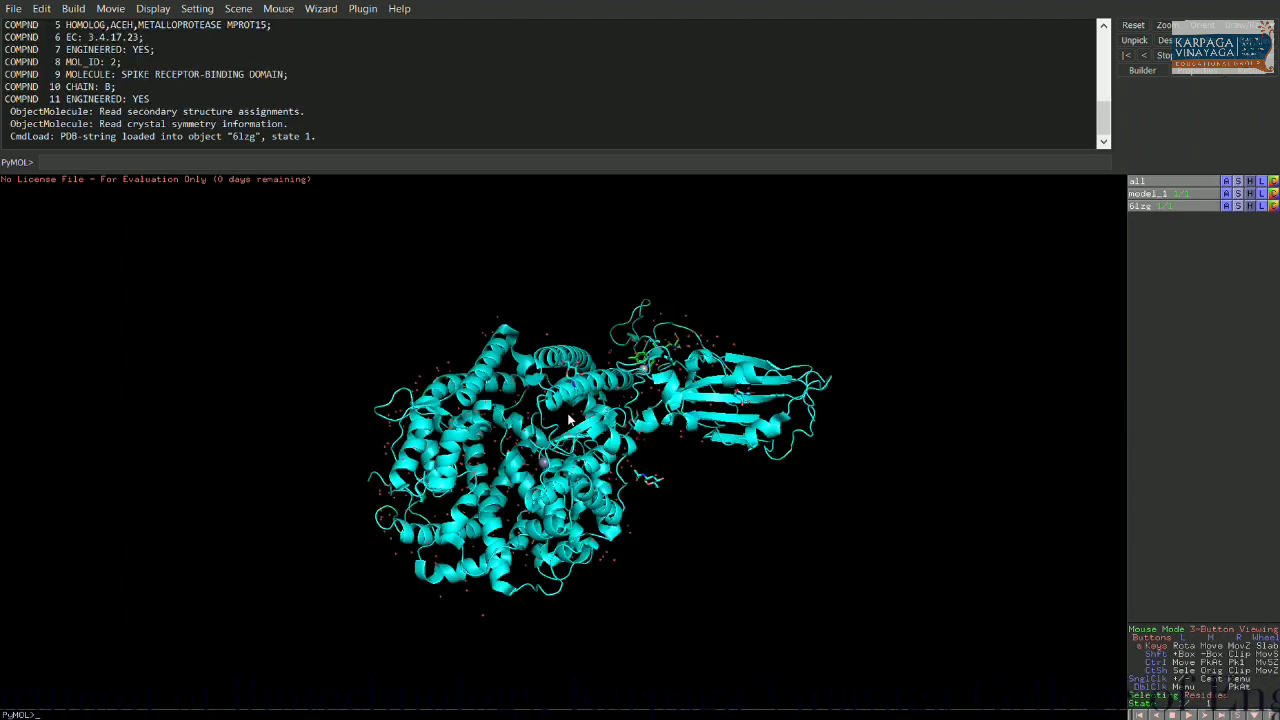
{"action": "left_click_drag", "start_coordinate": [629, 472], "coordinate": [458, 402]}
{"action": "left_click_drag", "start_coordinate": [503, 342], "coordinate": [434, 340]}
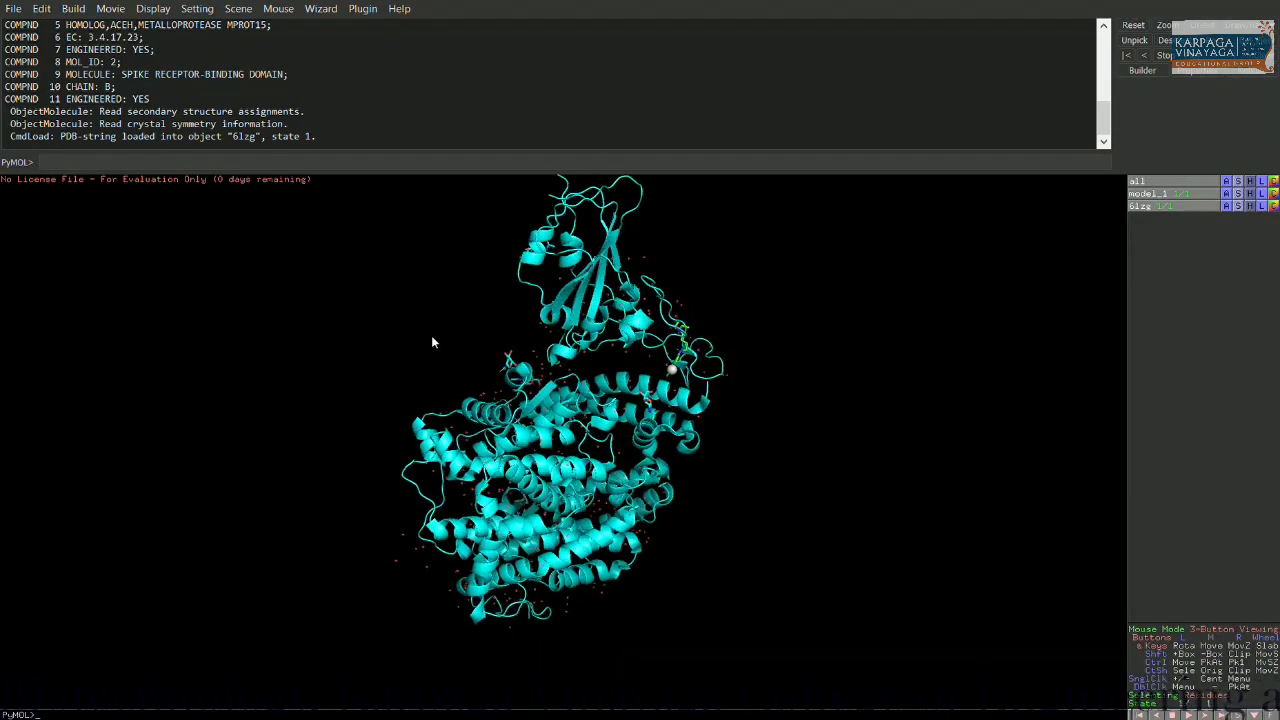
{"action": "left_click_drag", "start_coordinate": [760, 440], "coordinate": [686, 431]}
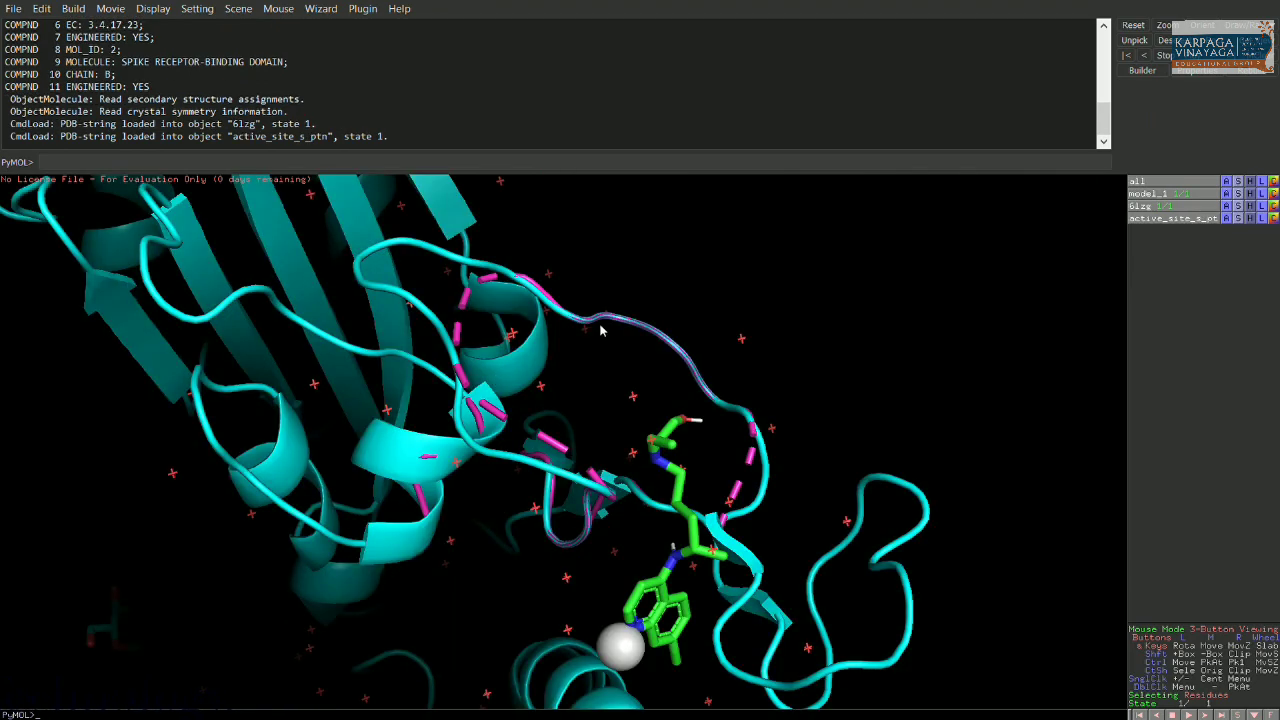
Step: Examine the docked ligand beside the active-site loop, and zoom to show all visible structures
{"action": "left_click_drag", "start_coordinate": [703, 303], "coordinate": [688, 324]}
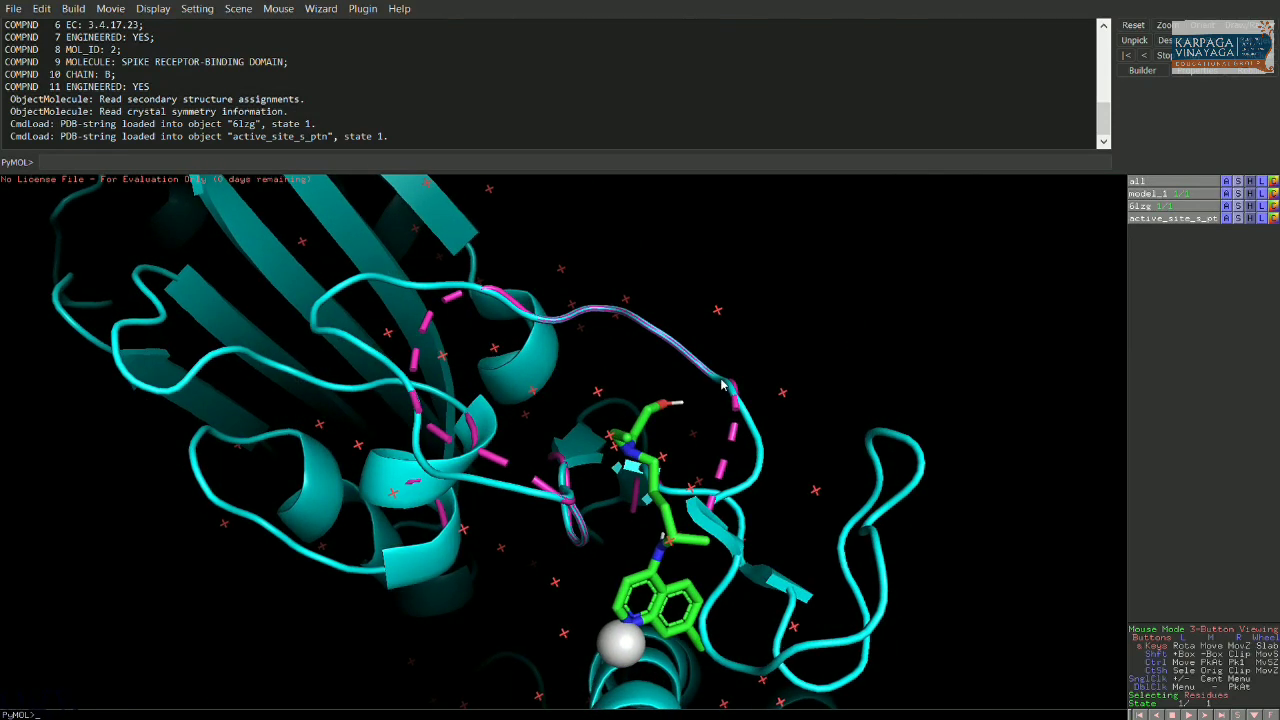
{"action": "right_click", "coordinate": [818, 318]}
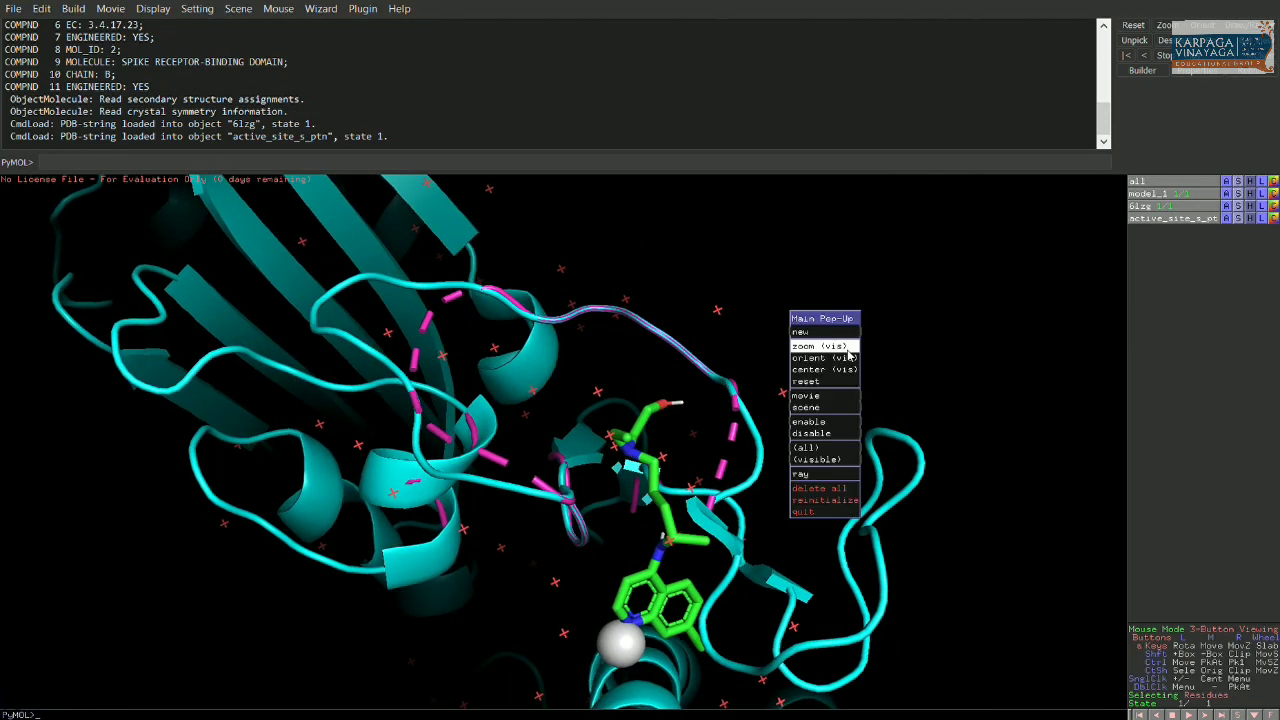
{"action": "left_click", "coordinate": [836, 345]}
{"action": "mouse_move", "coordinate": [431, 437]}
{"action": "left_mouse_down"}
{"action": "mouse_move", "coordinate": [466, 391]}
{"action": "mouse_move", "coordinate": [446, 535]}
{"action": "mouse_move", "coordinate": [409, 487]}
{"action": "mouse_move", "coordinate": [379, 492]}
{"action": "mouse_move", "coordinate": [429, 449]}
{"action": "left_mouse_up"}
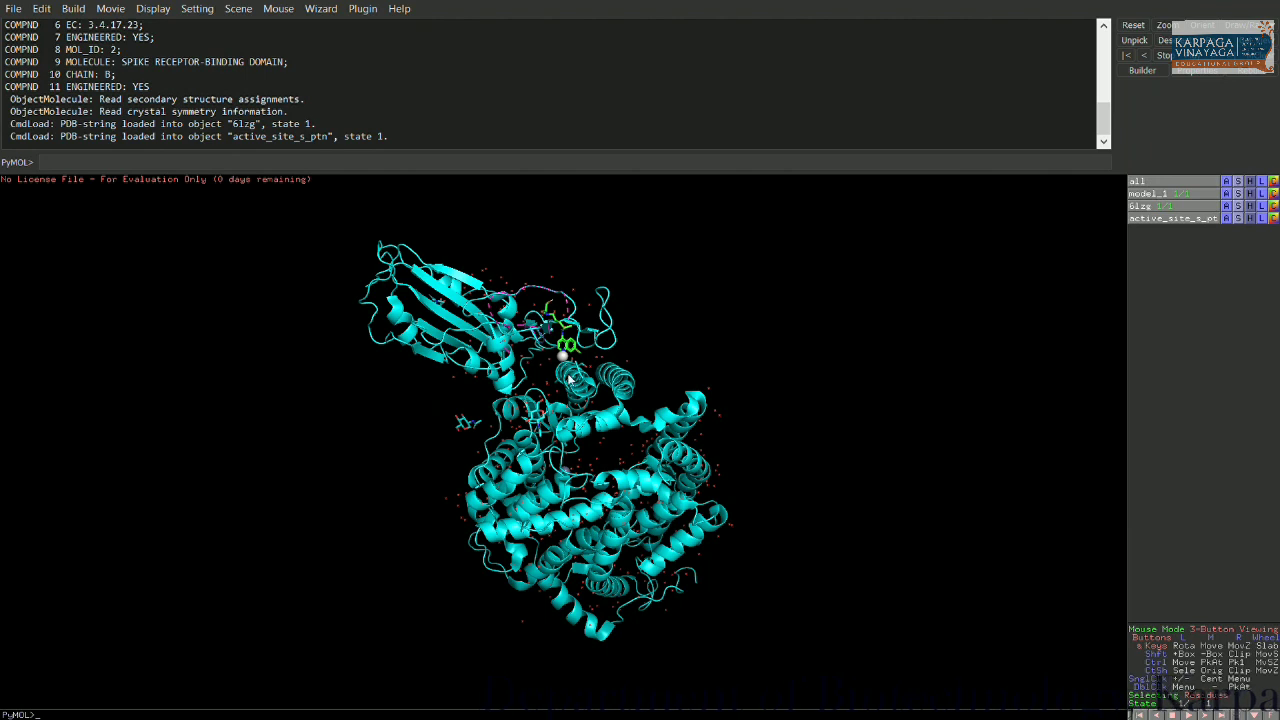
{"action": "right_click", "coordinate": [831, 487]}
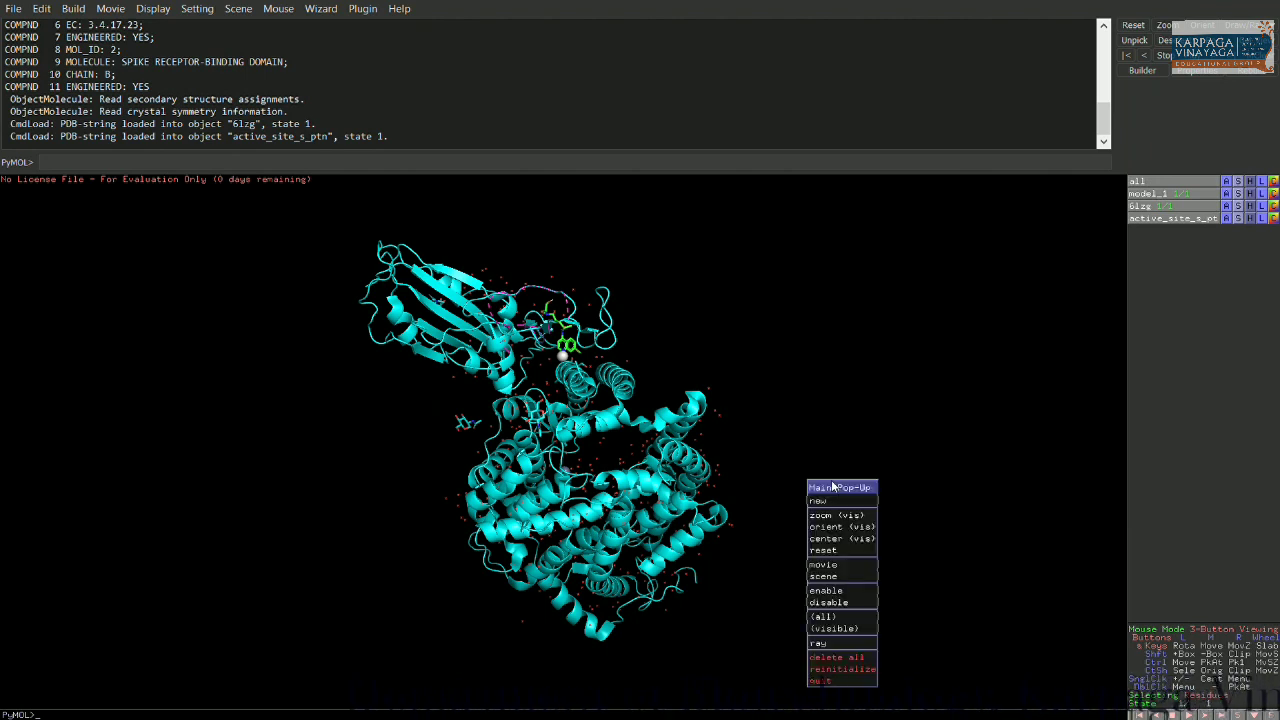
{"action": "left_click", "coordinate": [883, 378]}
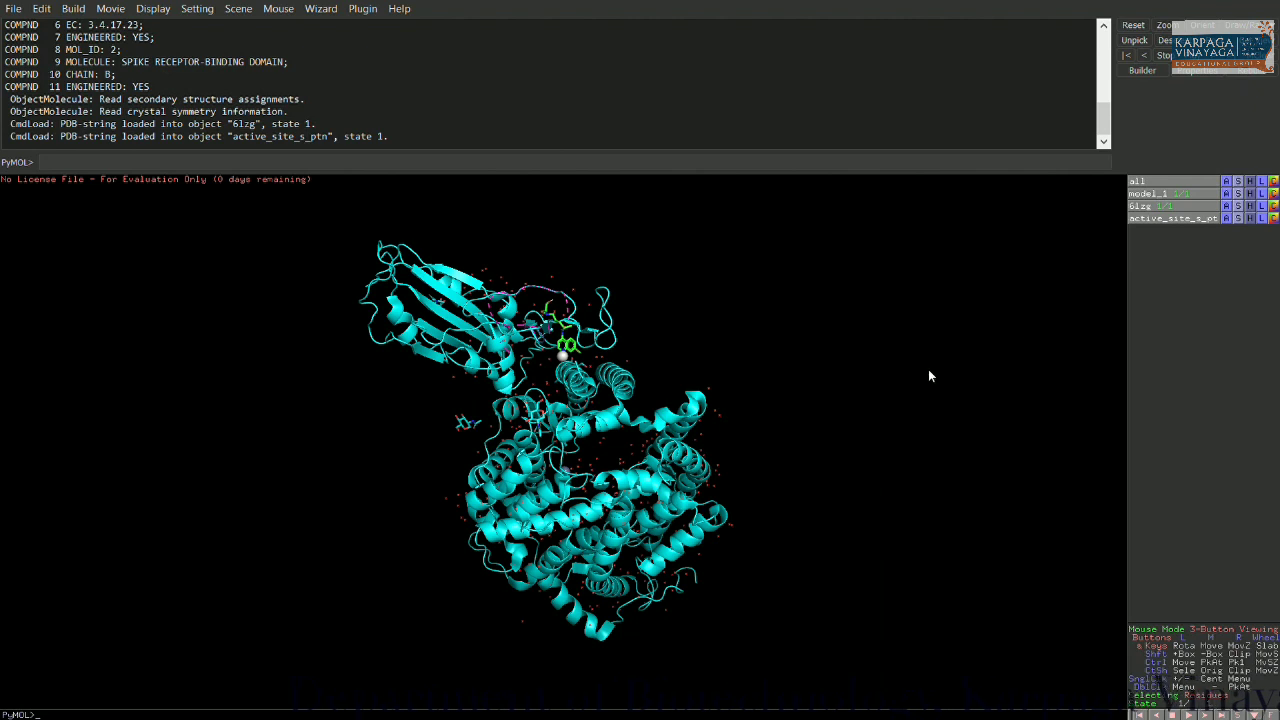
Step: Remove the water molecules from all loaded objects
{"action": "left_click", "coordinate": [1226, 183]}
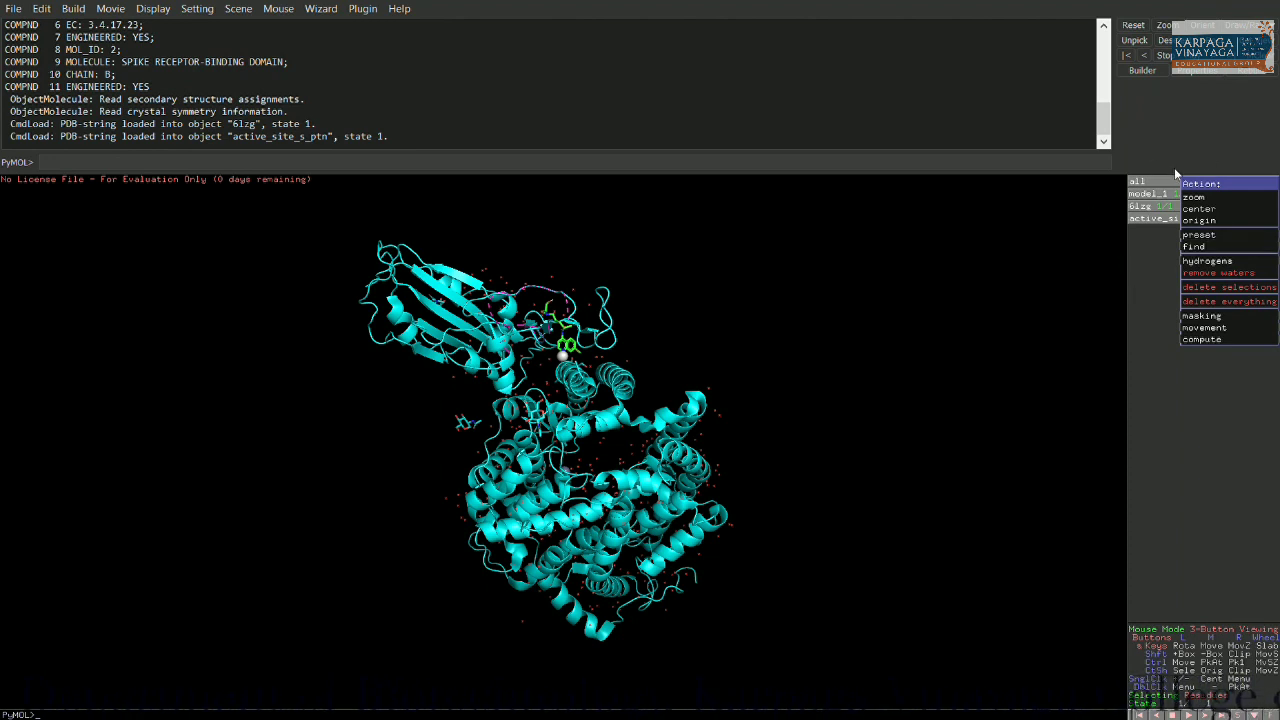
{"action": "left_click", "coordinate": [1201, 275]}
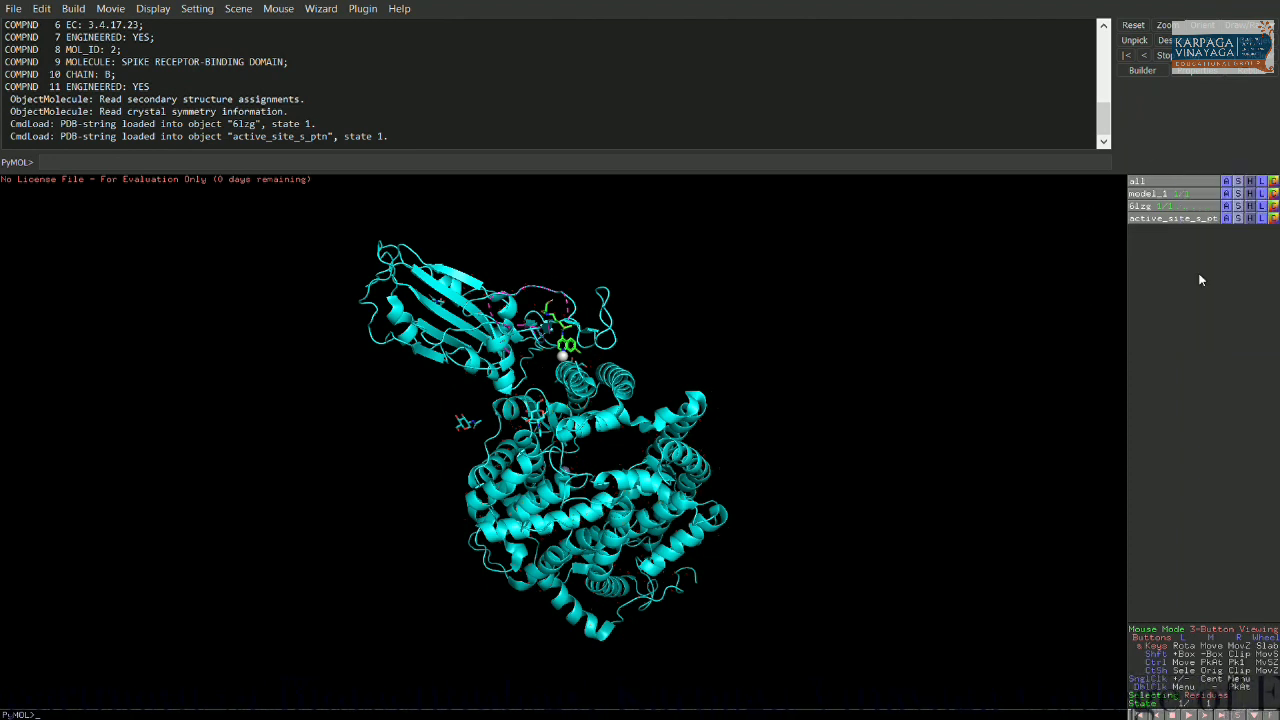
{"action": "left_click_drag", "start_coordinate": [934, 363], "coordinate": [762, 357]}
{"action": "left_click_drag", "start_coordinate": [669, 374], "coordinate": [691, 393]}
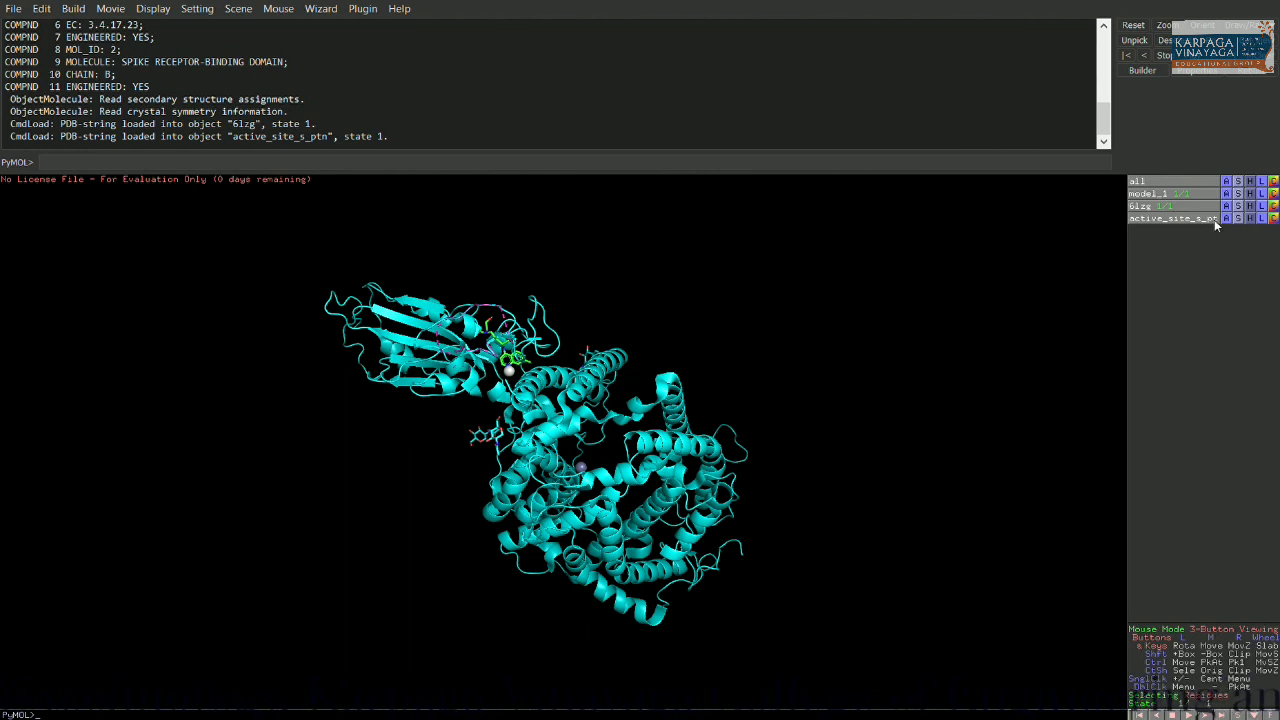
Step: Add hydrogens to all loaded objects
{"action": "left_click", "coordinate": [1225, 182]}
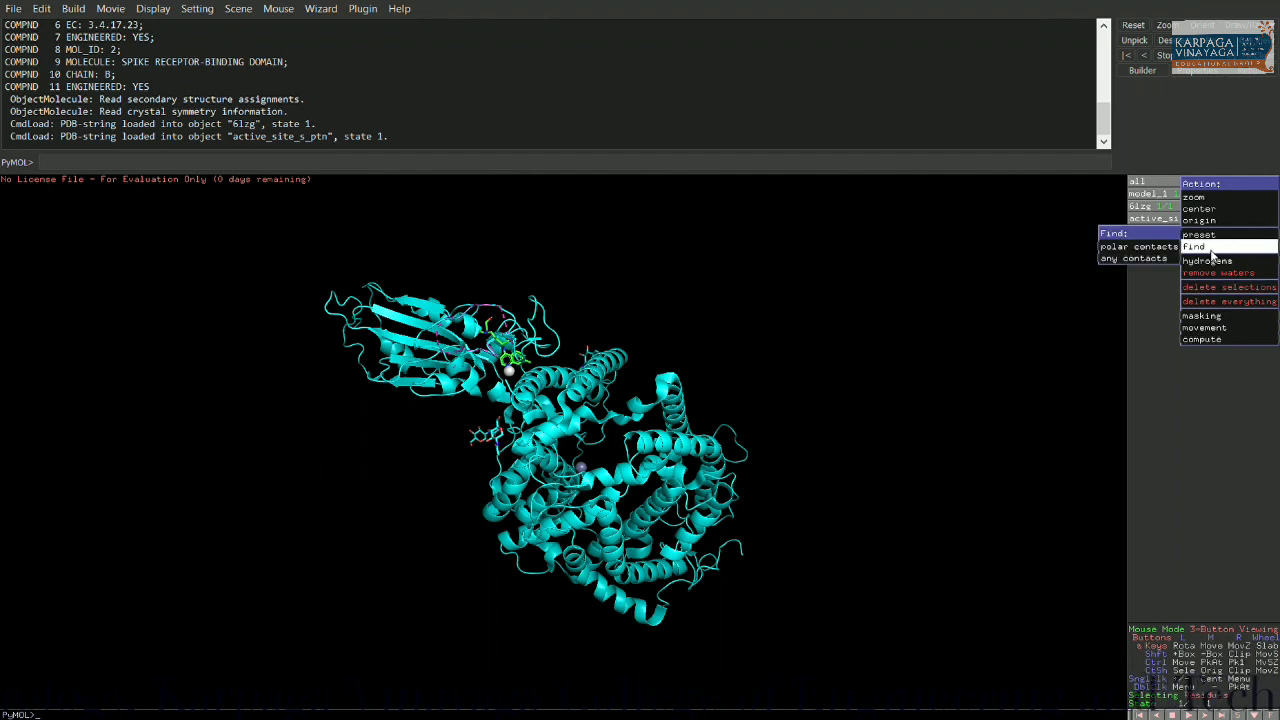
{"action": "mouse_move", "coordinate": [1210, 260]}
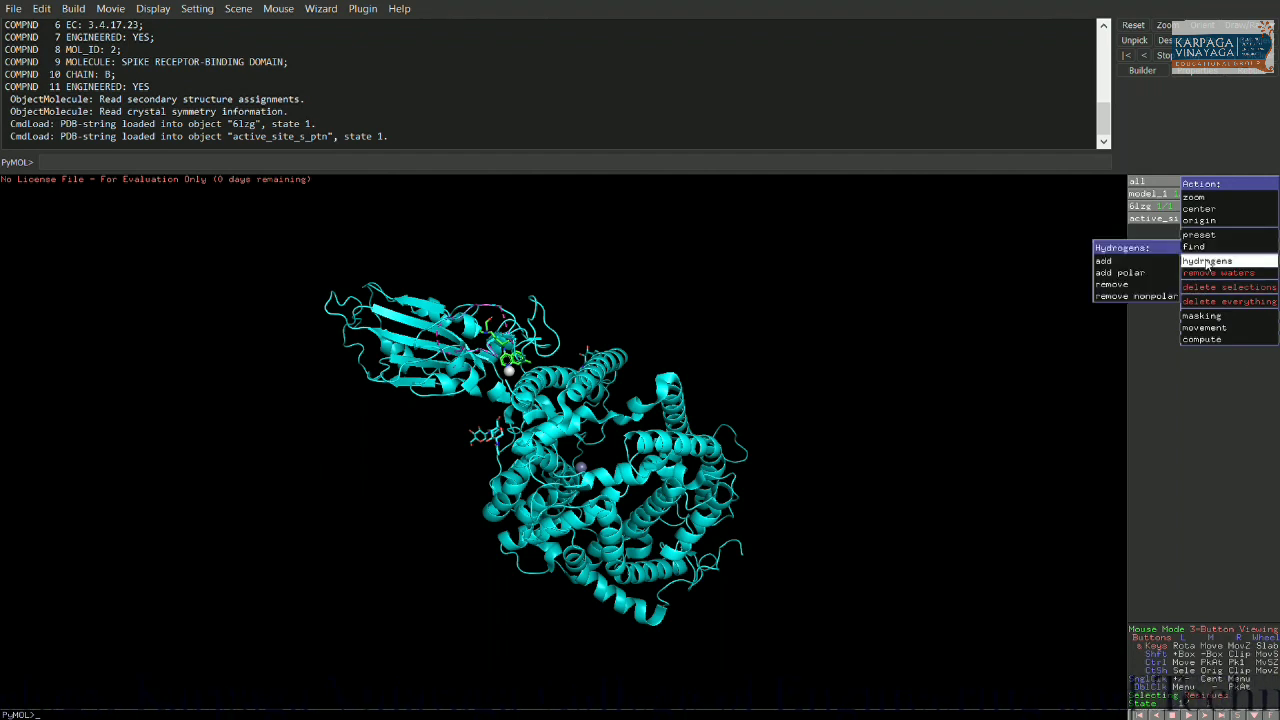
{"action": "left_click", "coordinate": [1147, 263]}
{"action": "left_click_drag", "start_coordinate": [886, 270], "coordinate": [758, 258]}
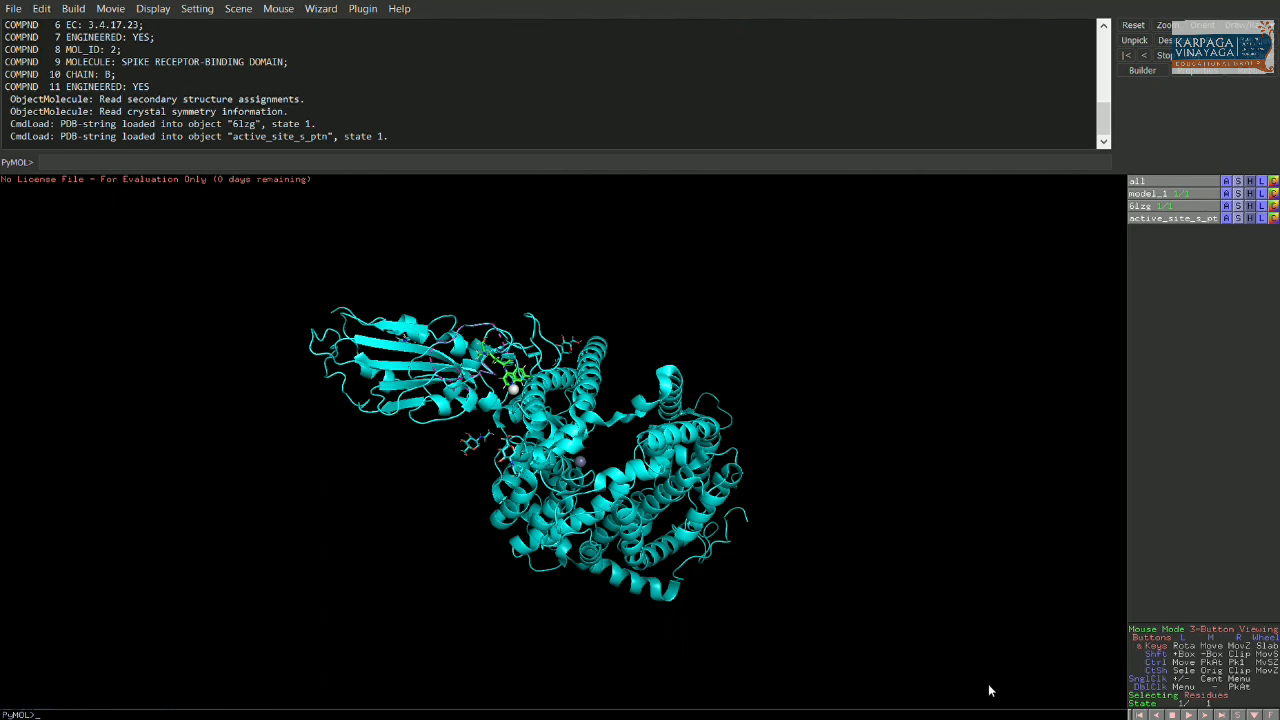
Step: Switch to Maestro, import the complex Model 1 result.pdb and inspect it from several angles
{"action": "left_click", "coordinate": [1145, 700]}
{"action": "left_click_drag", "start_coordinate": [680, 295], "coordinate": [588, 410]}
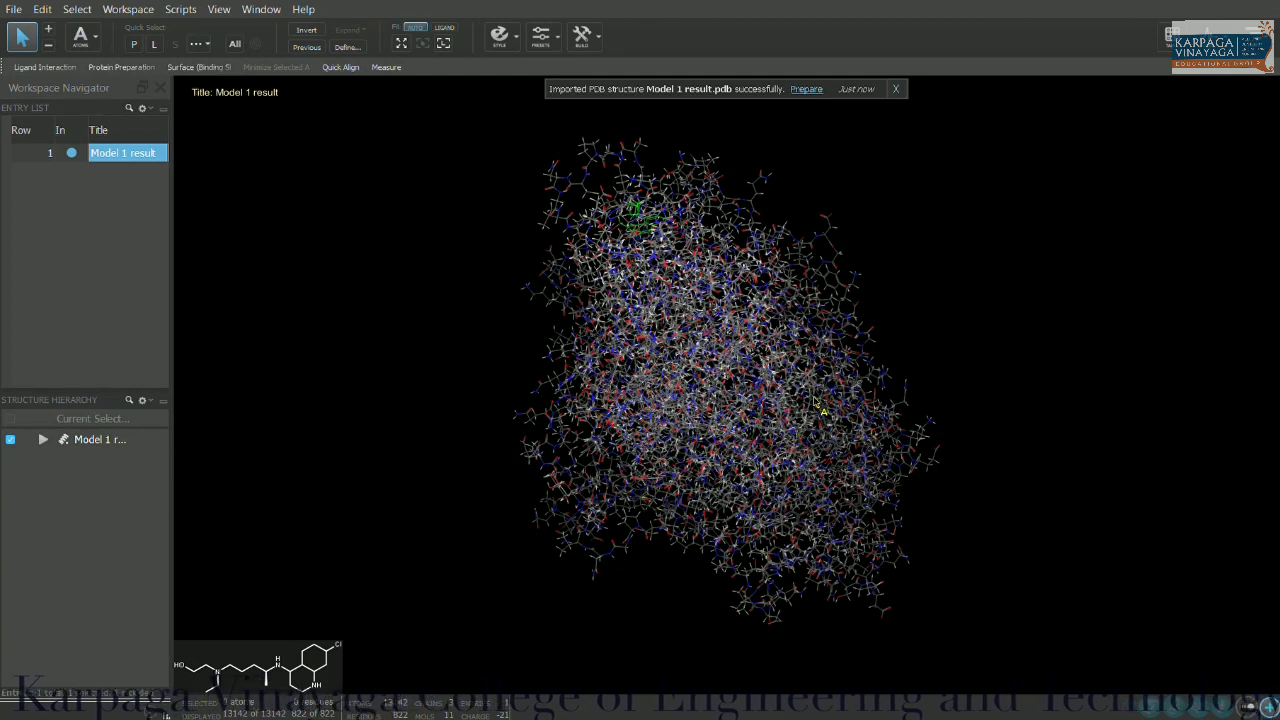
{"action": "left_click_drag", "start_coordinate": [972, 306], "coordinate": [956, 359]}
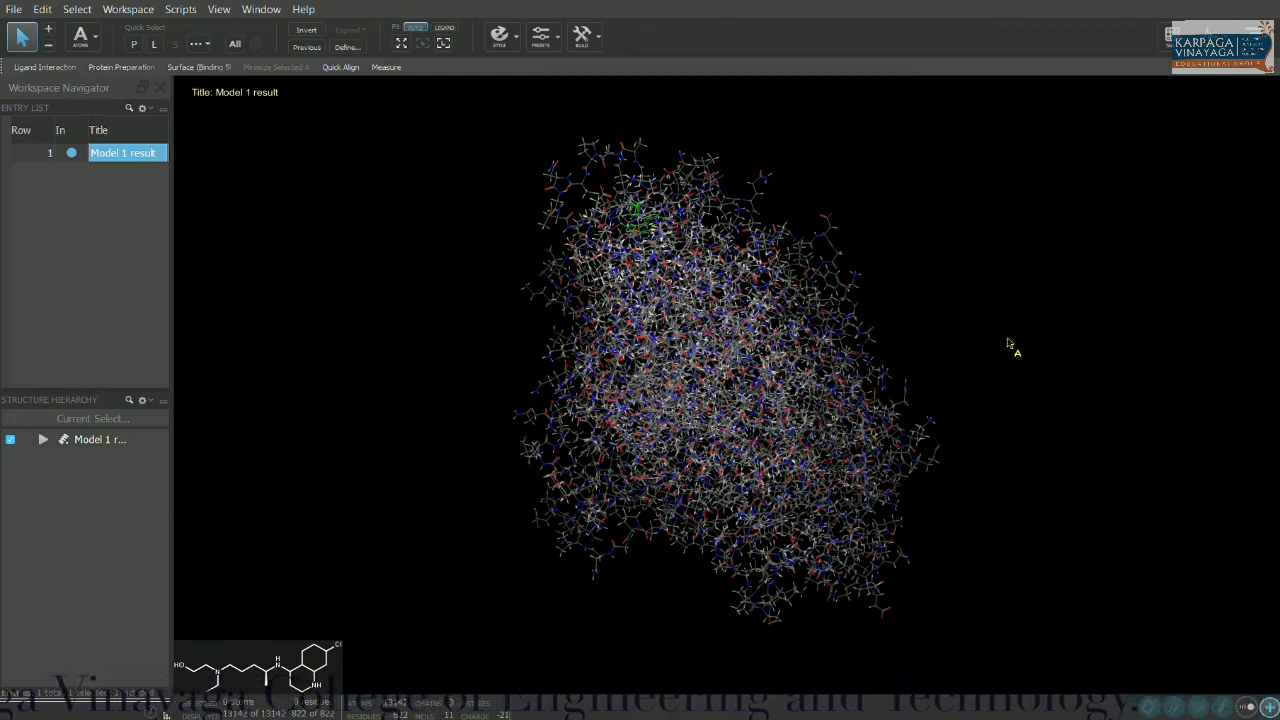
{"action": "right_click_drag", "start_coordinate": [1008, 343], "coordinate": [1047, 328]}
{"action": "left_click_drag", "start_coordinate": [1040, 321], "coordinate": [1023, 363]}
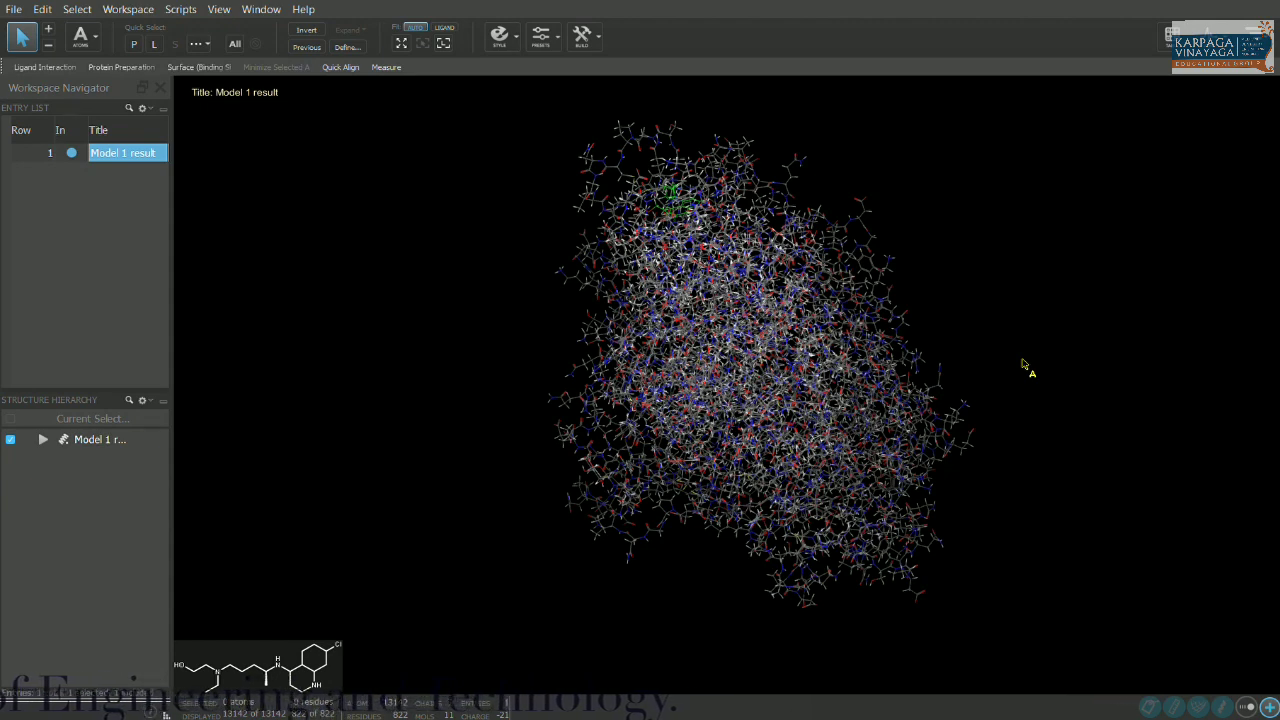
{"action": "right_click_drag", "start_coordinate": [991, 357], "coordinate": [886, 354]}
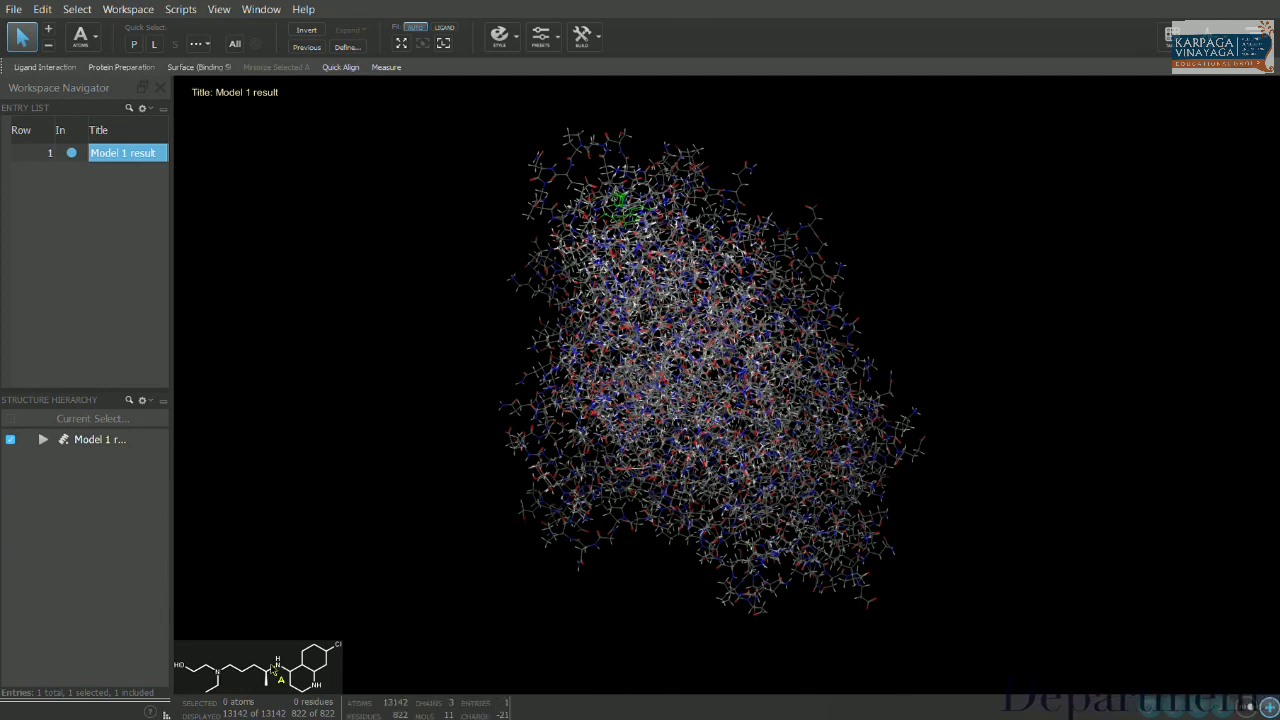
Step: Display the imported docking results one at a time in the workspace, from model 8 down to model 2
{"action": "double_click", "coordinate": [100, 155]}
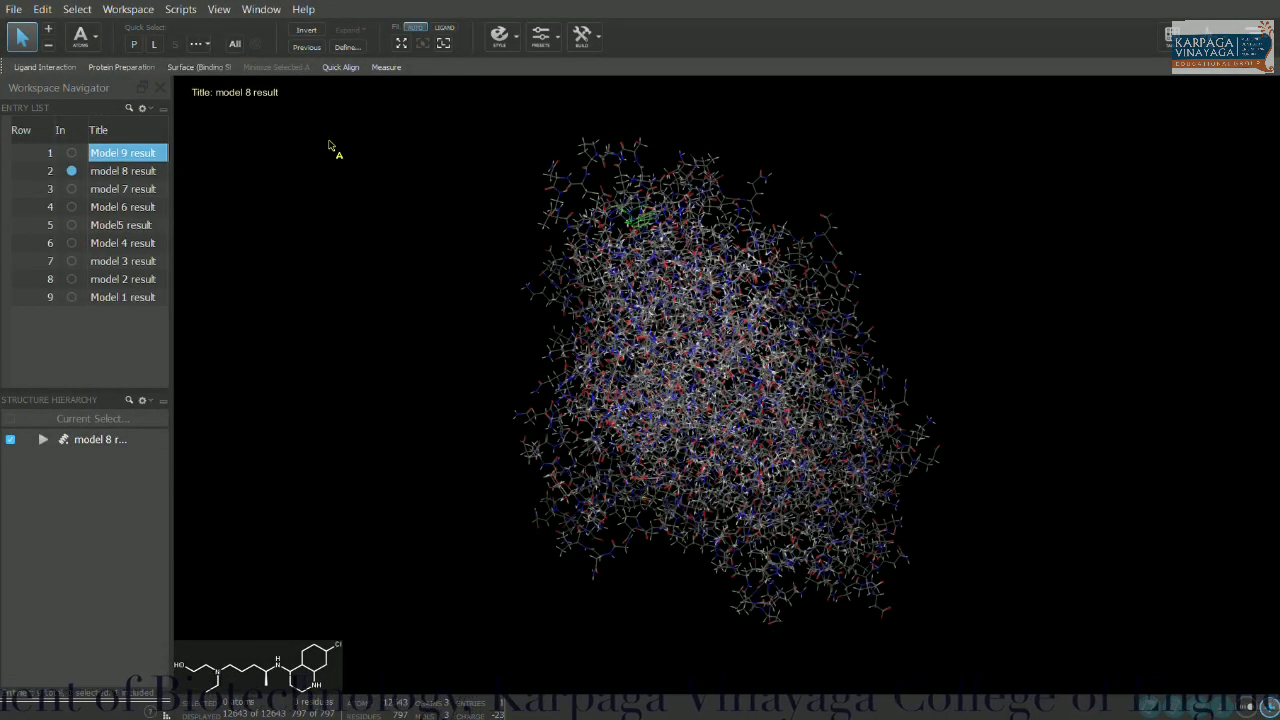
{"action": "left_click", "coordinate": [133, 176]}
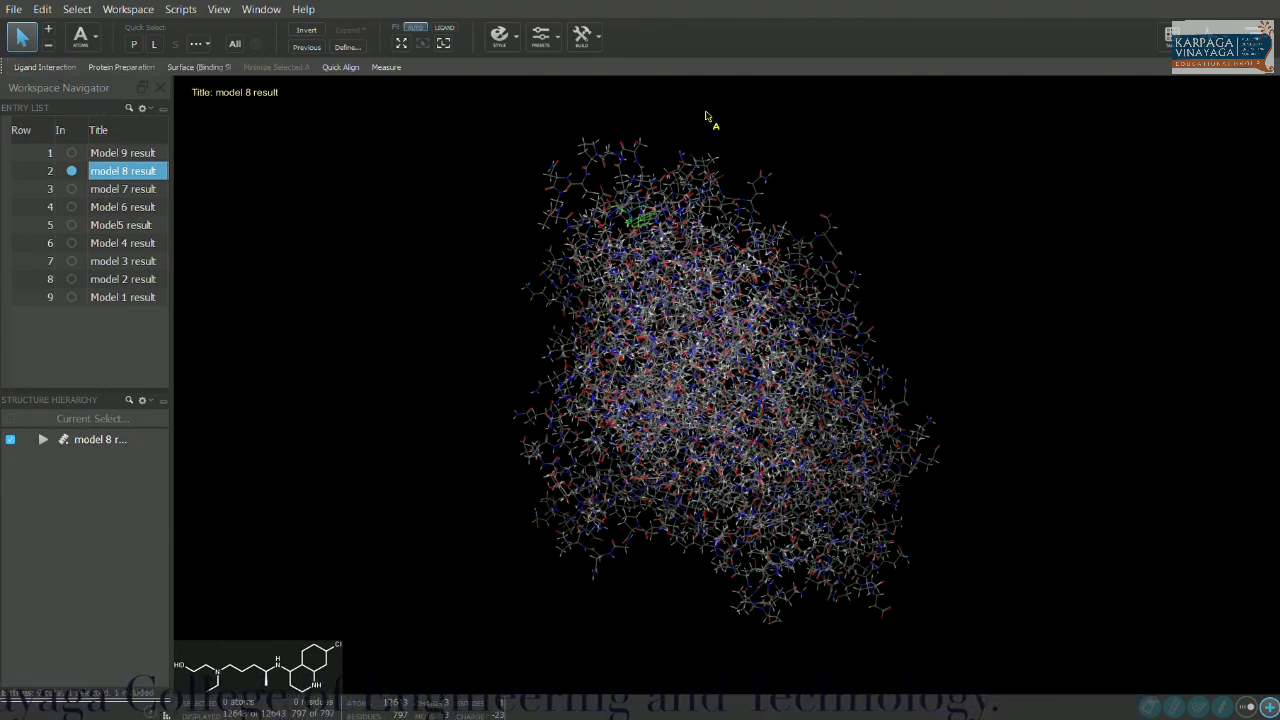
{"action": "left_click", "coordinate": [81, 192]}
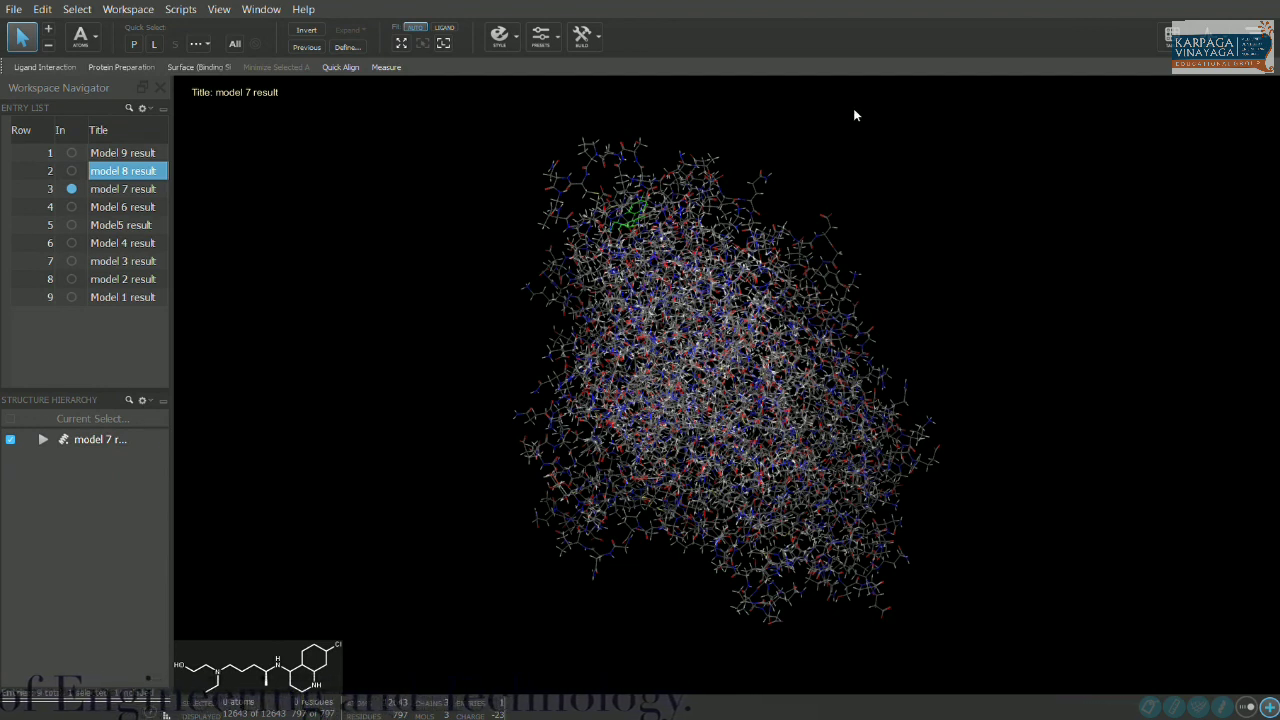
{"action": "left_click", "coordinate": [72, 208]}
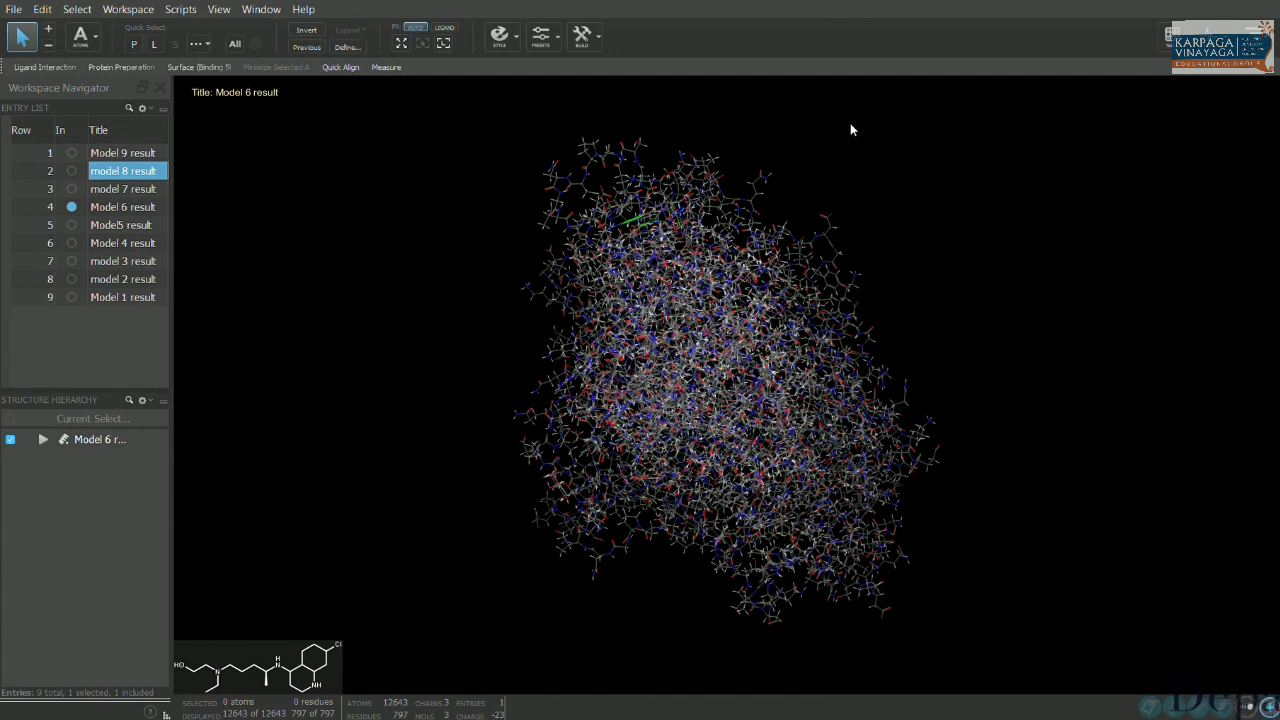
{"action": "left_click", "coordinate": [71, 225]}
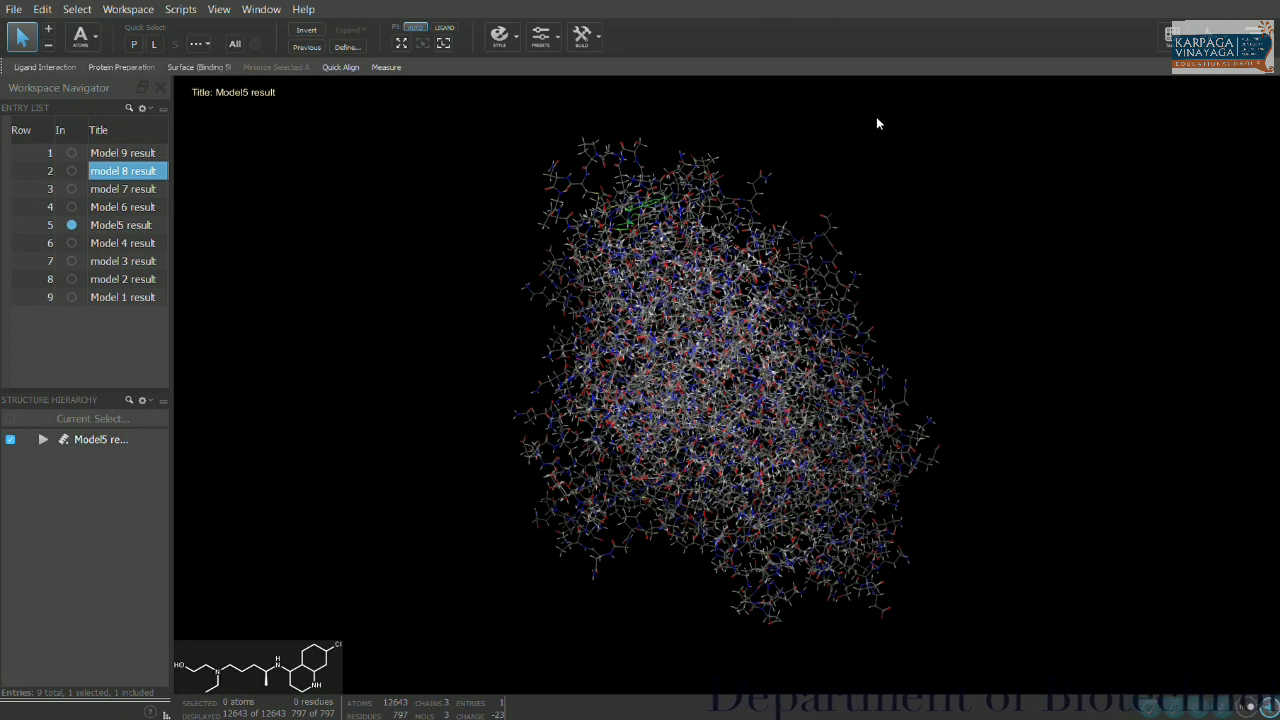
{"action": "left_click", "coordinate": [72, 244]}
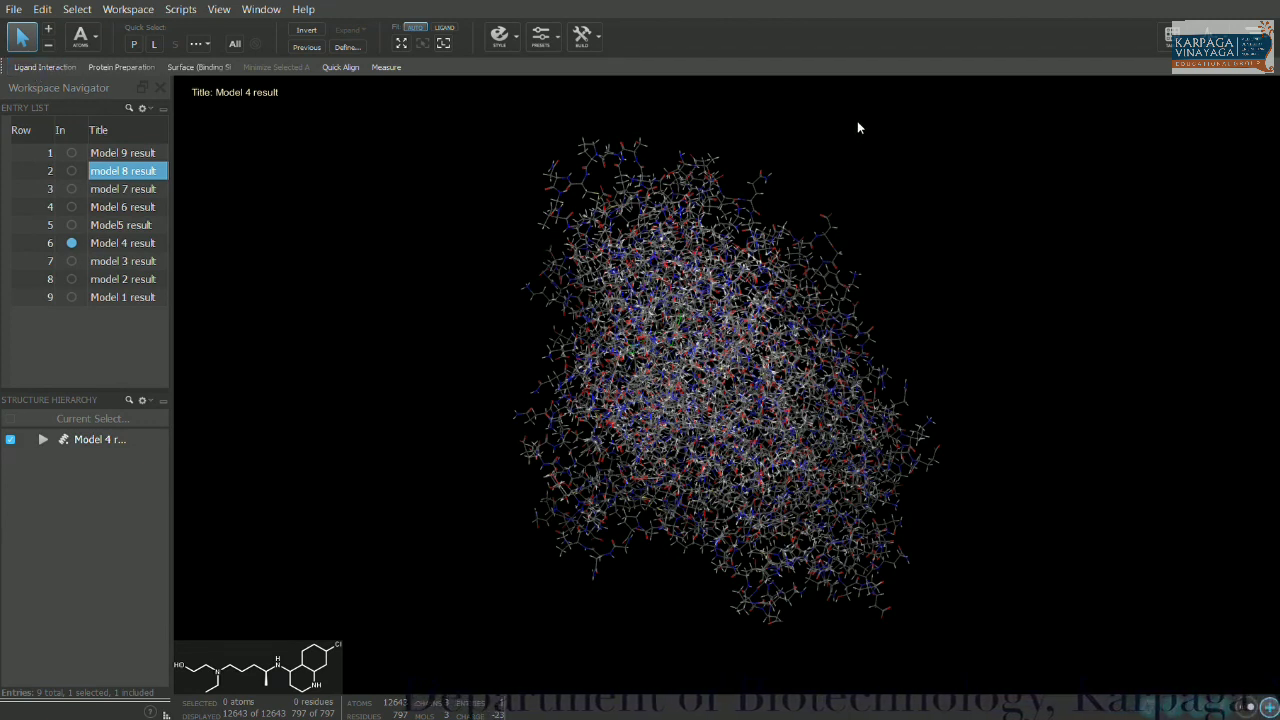
{"action": "left_click", "coordinate": [75, 262]}
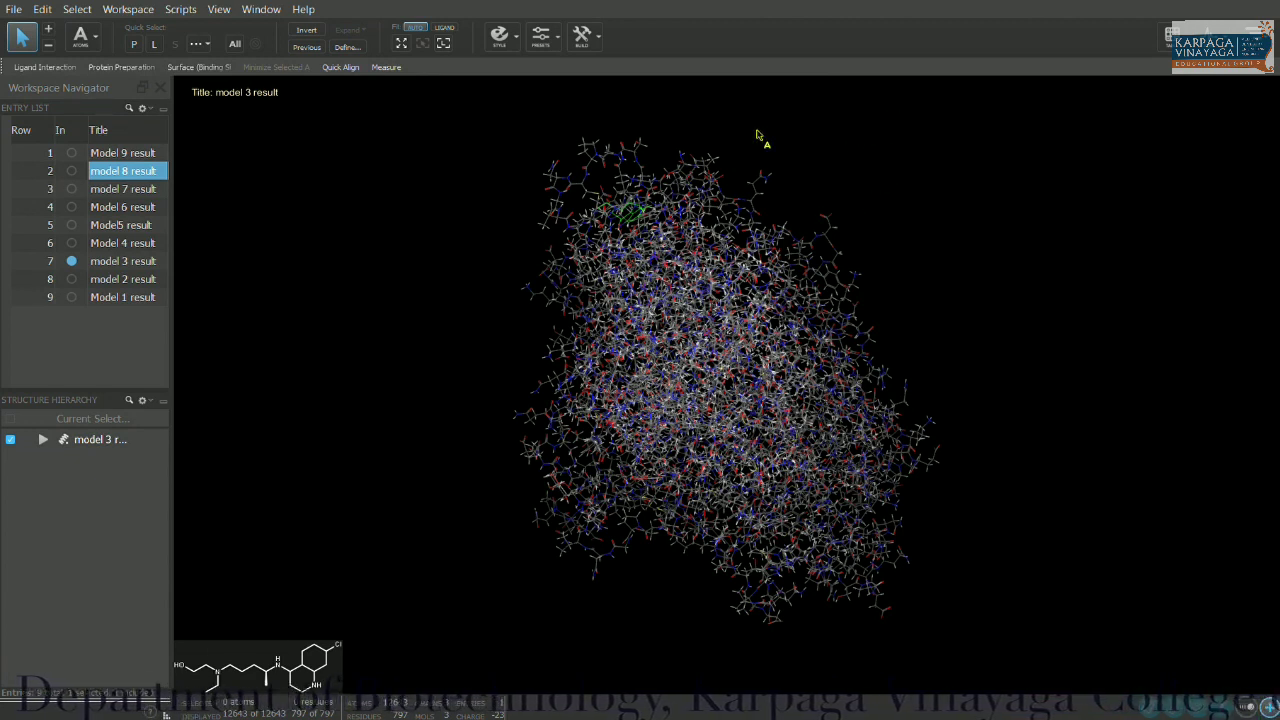
{"action": "left_click", "coordinate": [75, 279]}
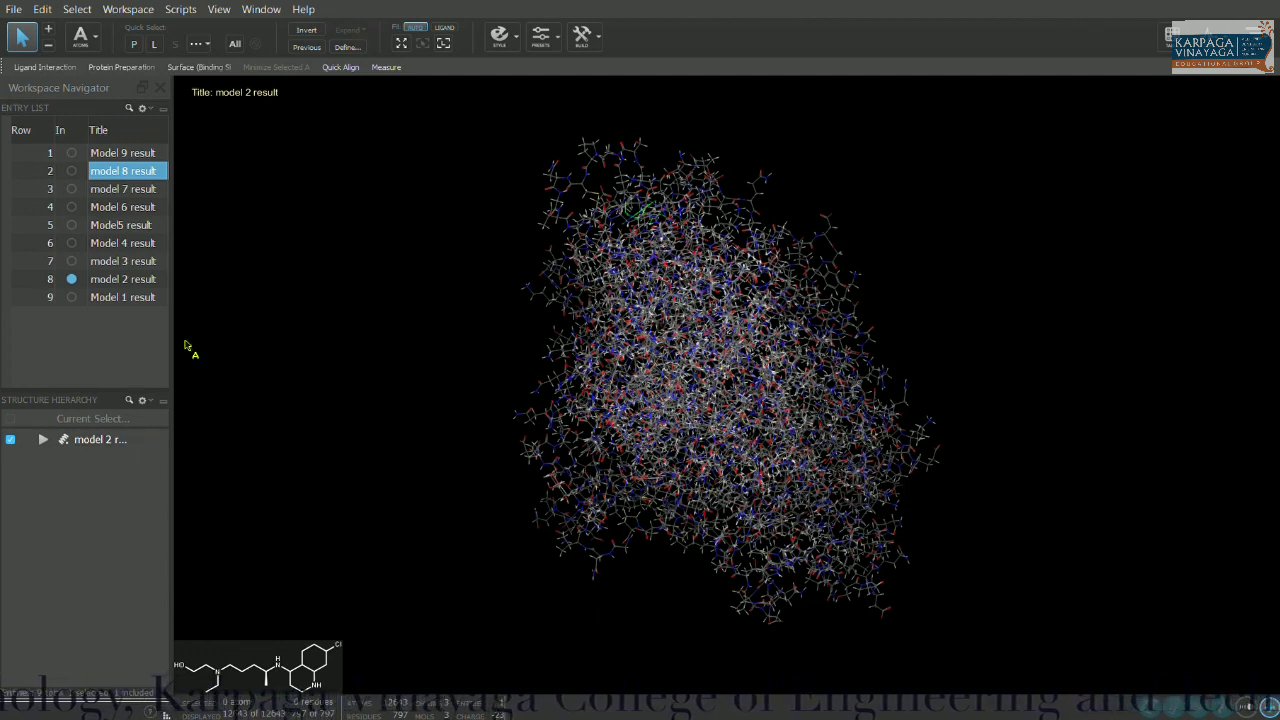
Step: Display the results for models 1, 9, 6 and 2 one at a time in the workspace
{"action": "left_click", "coordinate": [71, 299]}
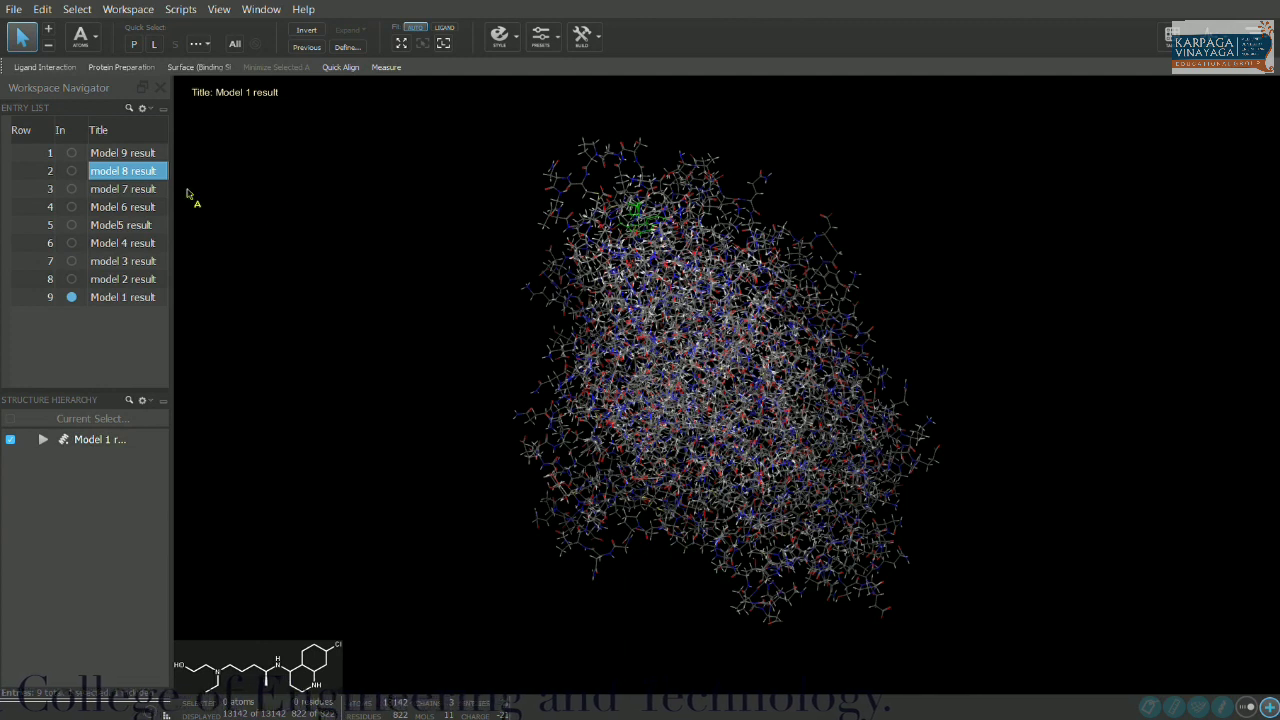
{"action": "left_click", "coordinate": [71, 153]}
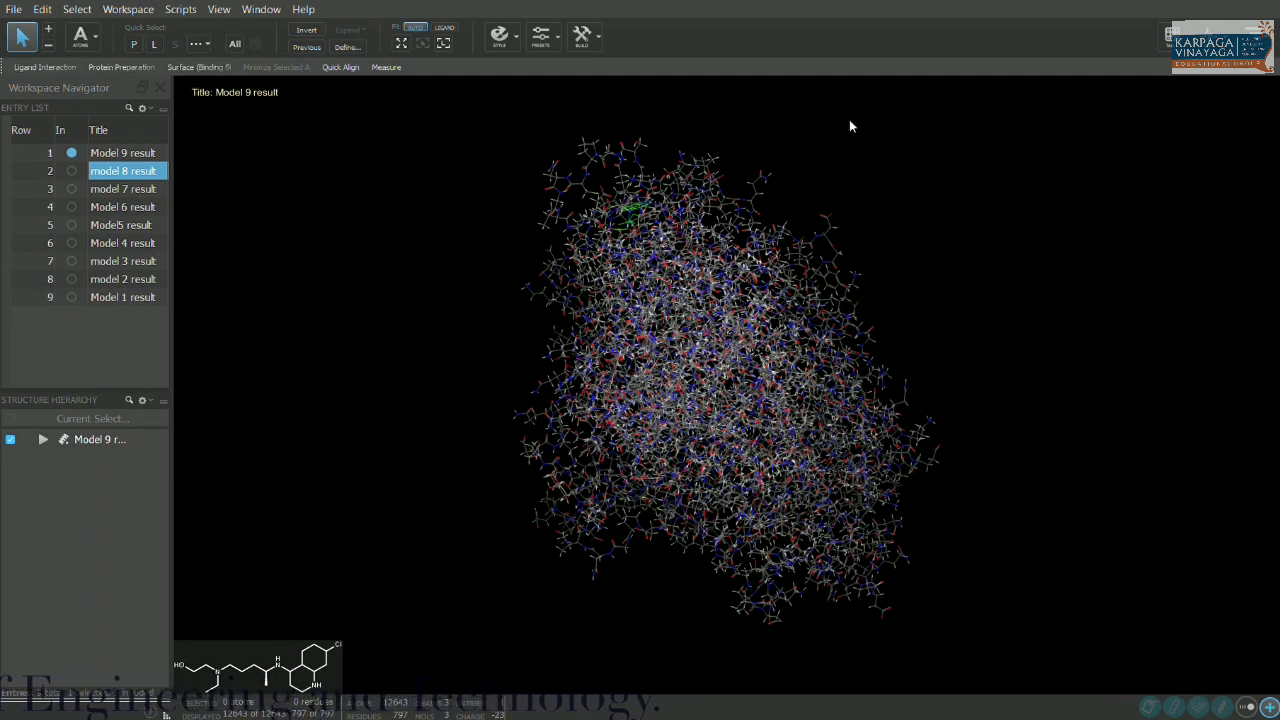
{"action": "left_click", "coordinate": [71, 207]}
{"action": "left_click", "coordinate": [72, 279]}
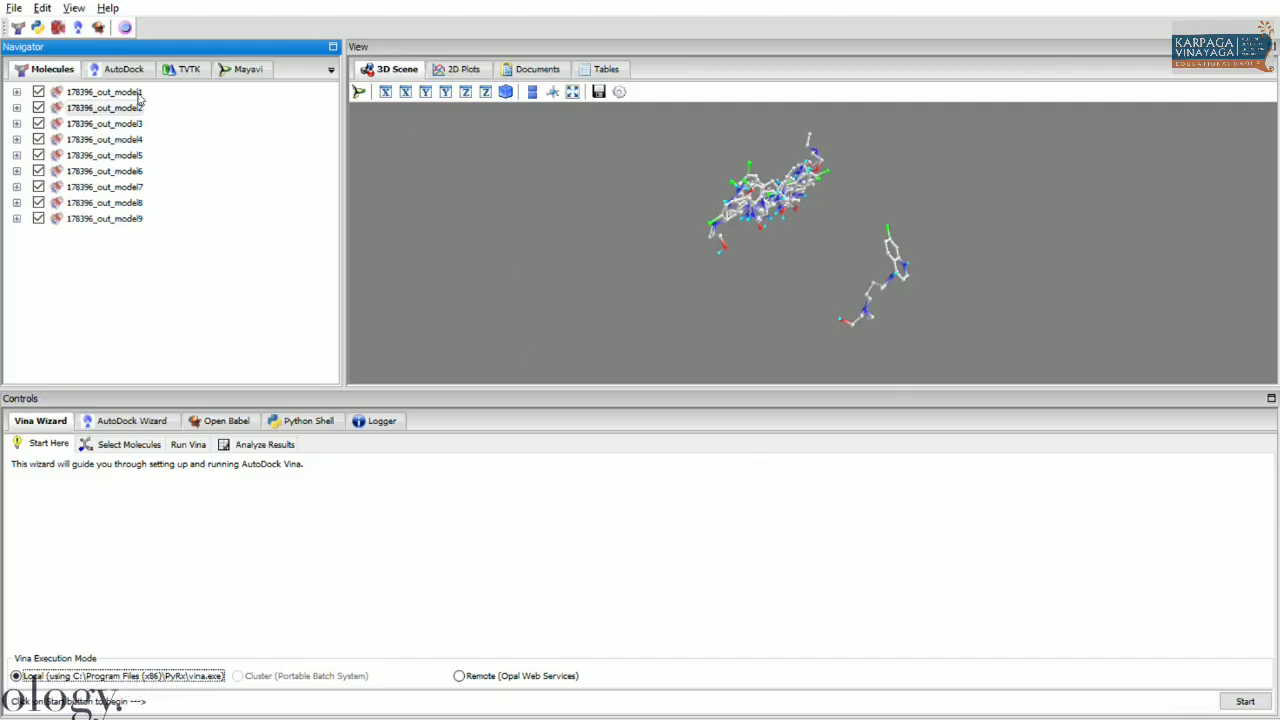
Step: Switch to PyRx and delete 178396_out_model3 to model9 and 178396_out_model1, keeping only 178396_out_model2
{"action": "left_click", "coordinate": [80, 216]}
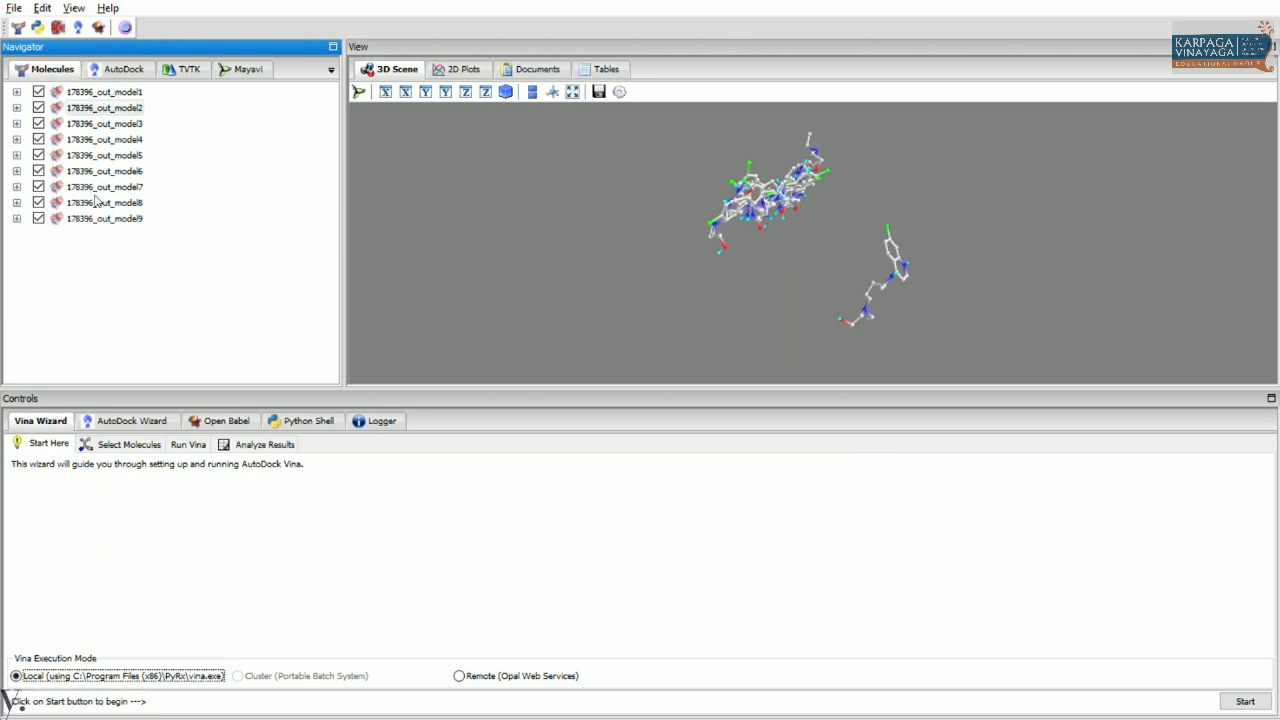
{"action": "left_click", "coordinate": [112, 123], "text": "shift"}
{"action": "left_click", "coordinate": [112, 123]}
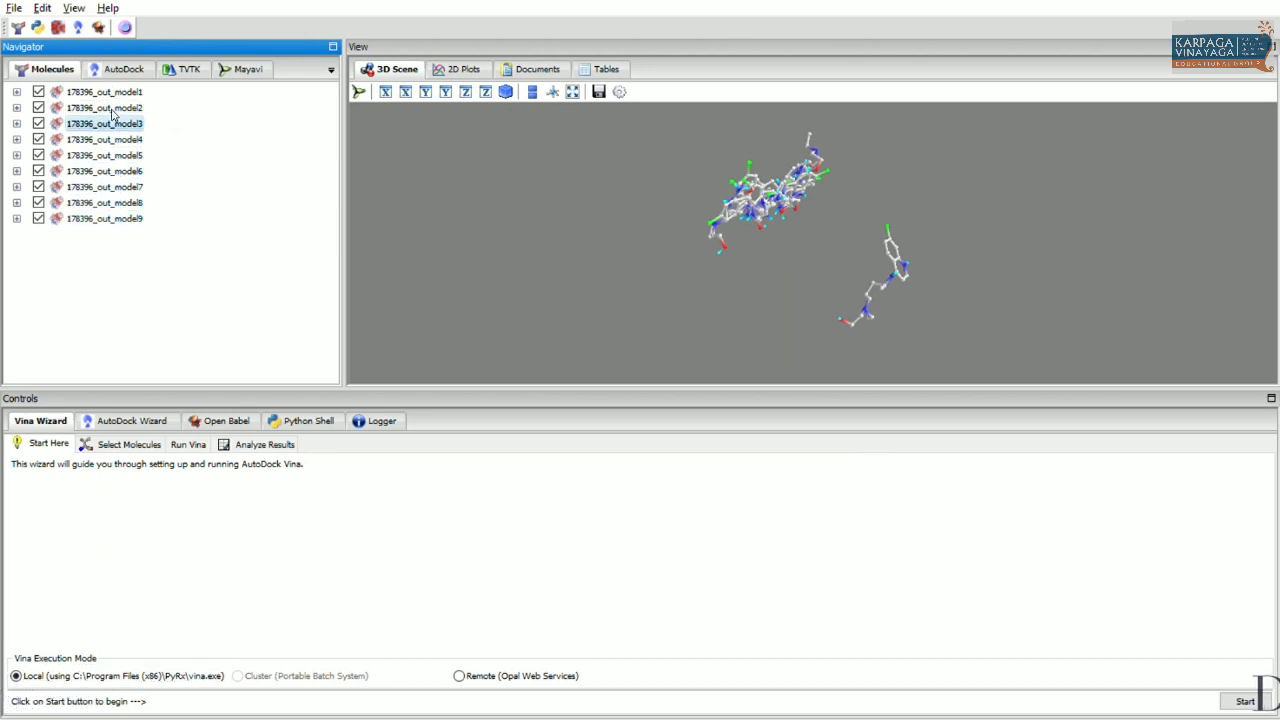
{"action": "left_click", "coordinate": [112, 214]}
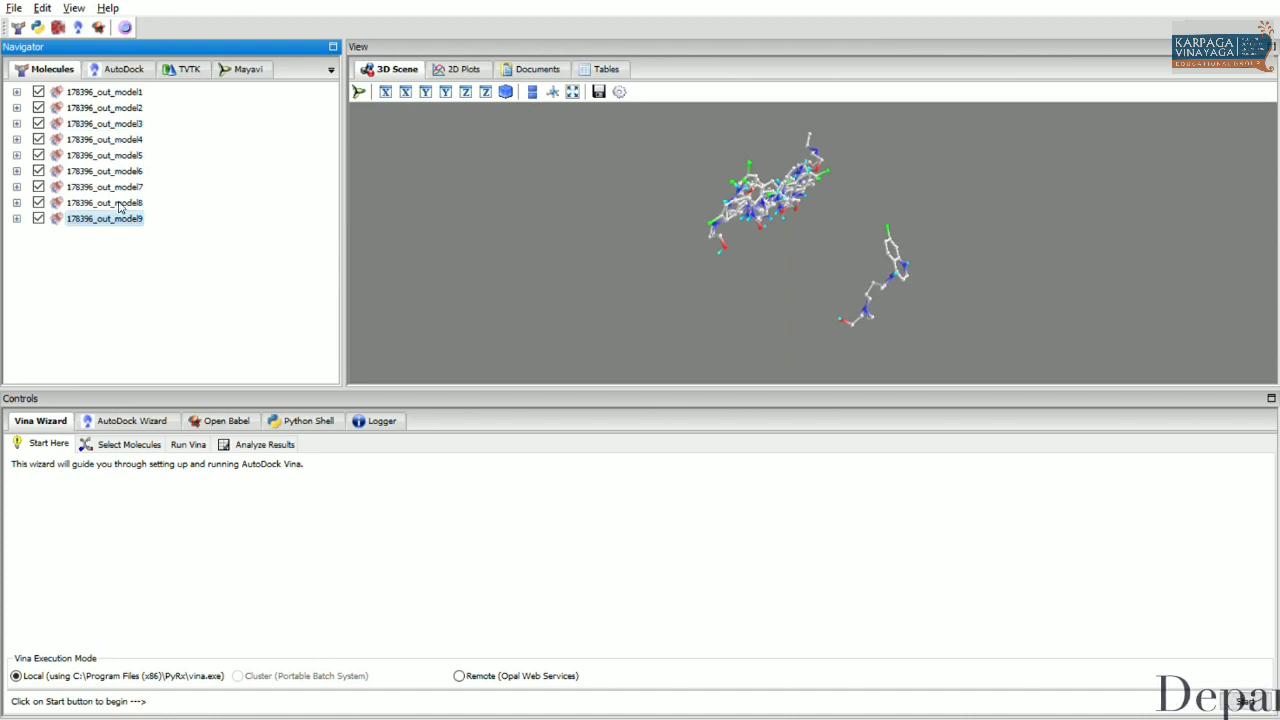
{"action": "left_click", "coordinate": [121, 120], "text": "shift"}
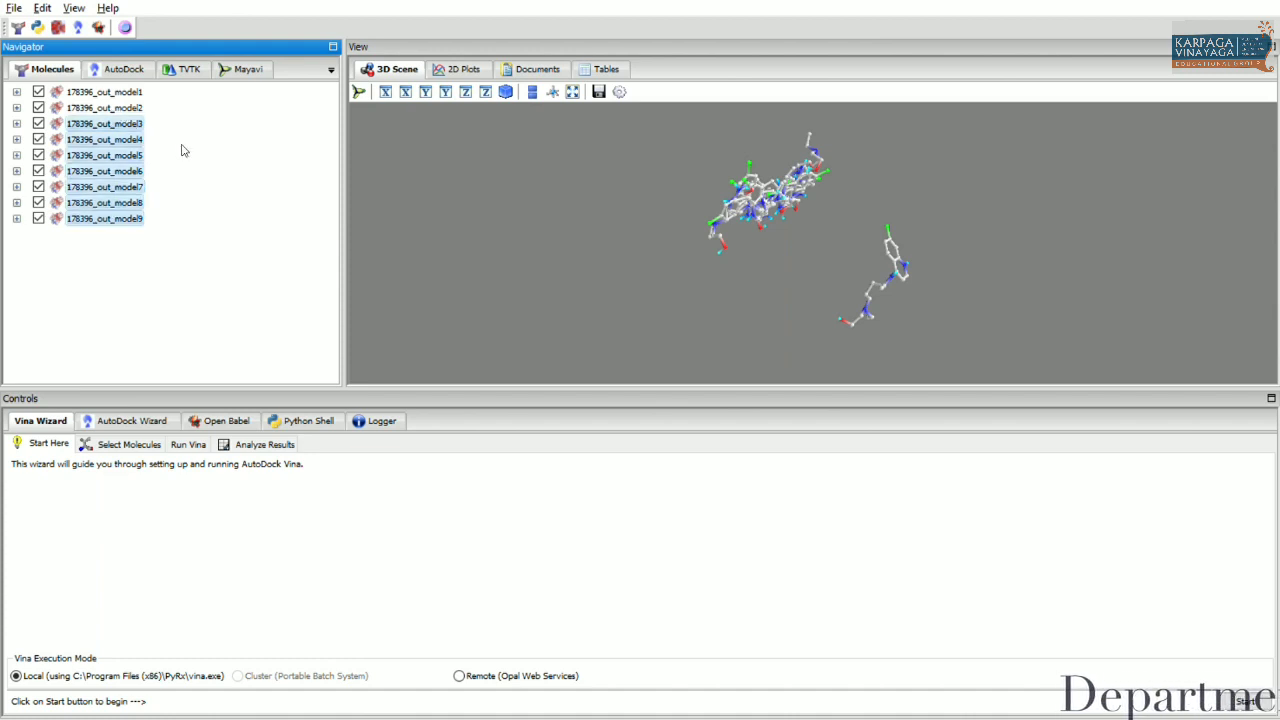
{"action": "key", "text": "Delete"}
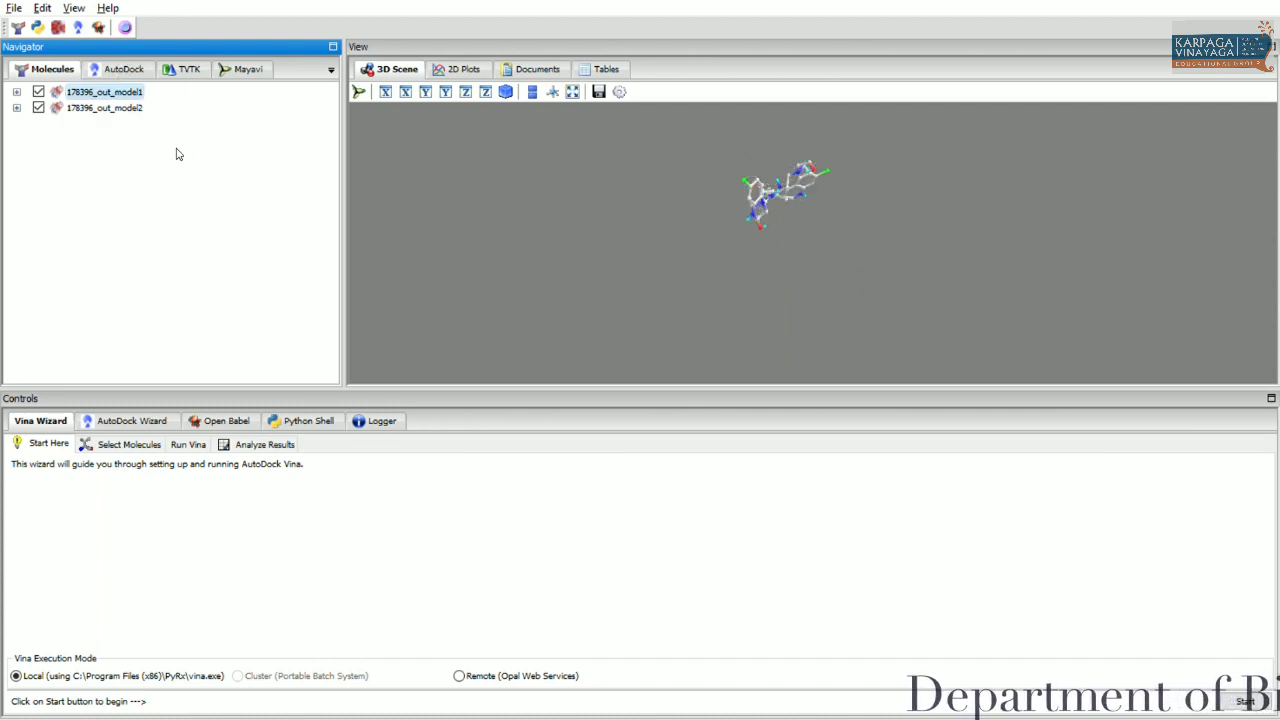
{"action": "key", "text": "Delete"}
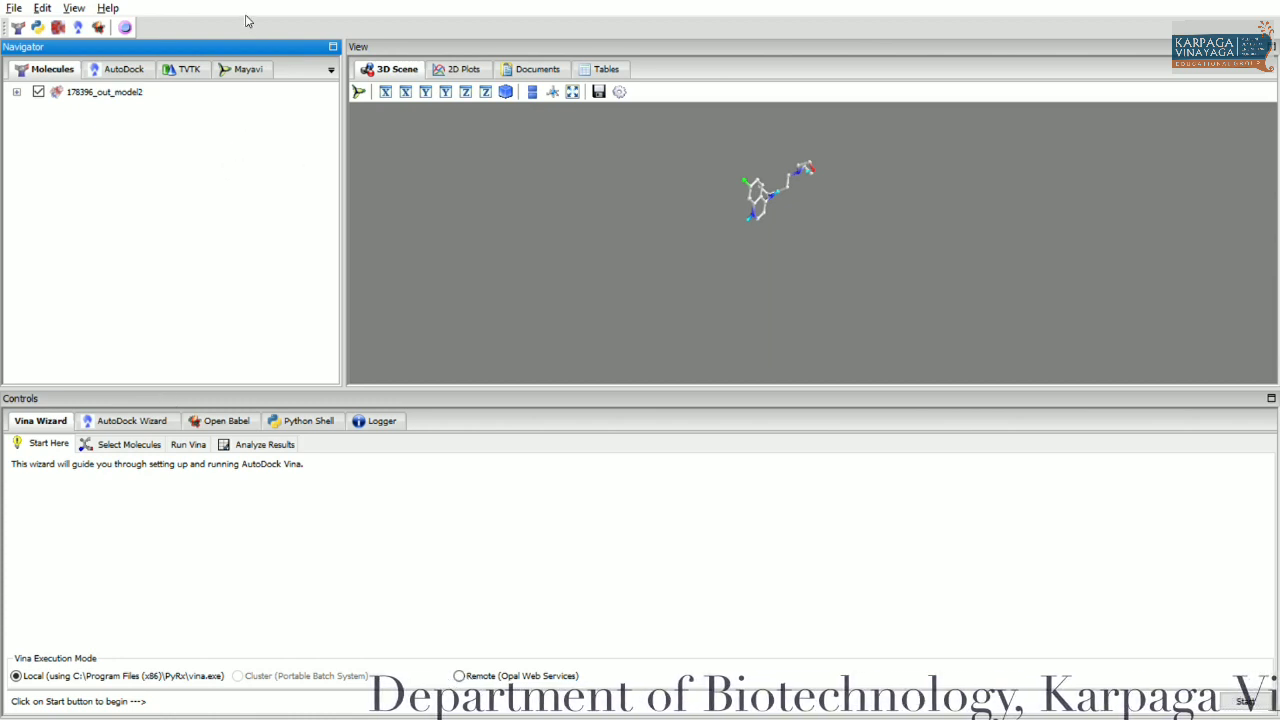
Step: Select the ligand 5318517.pdbqt and the macromolecule actiive_site_of_Sptn.pdbqt for Vina docking
{"action": "left_click", "coordinate": [108, 64]}
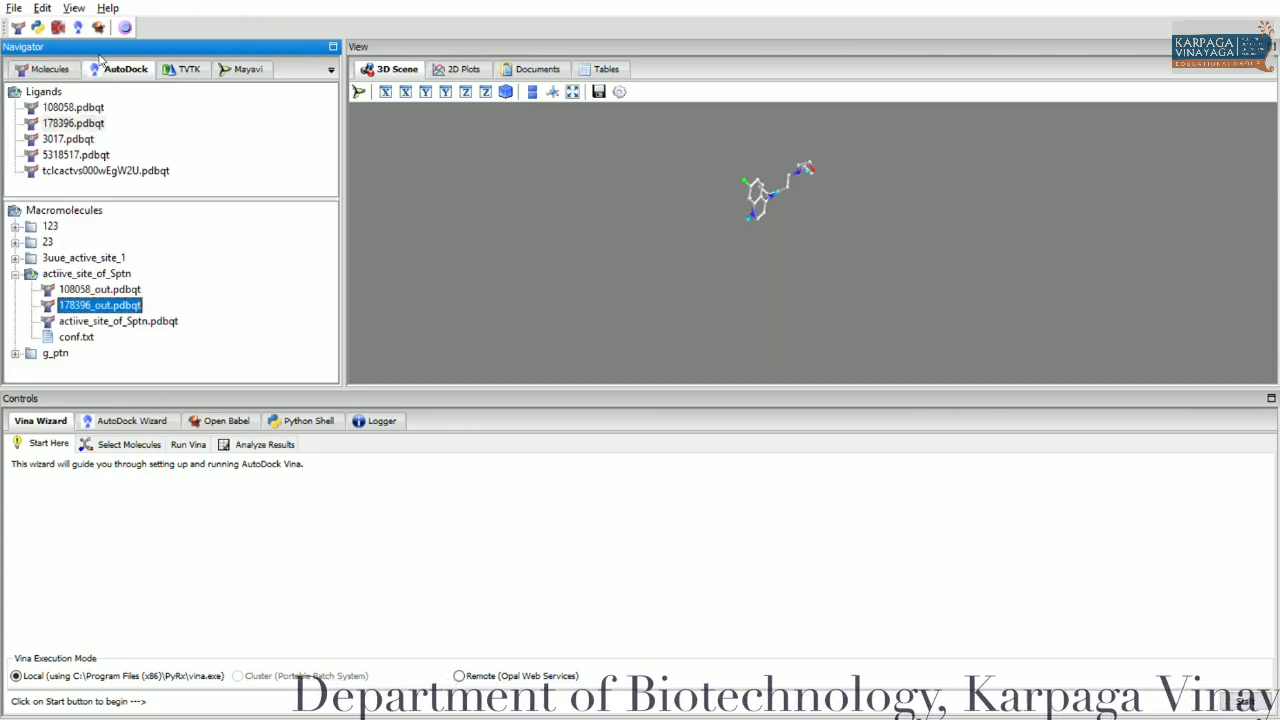
{"action": "left_click", "coordinate": [48, 64]}
{"action": "left_click", "coordinate": [118, 64]}
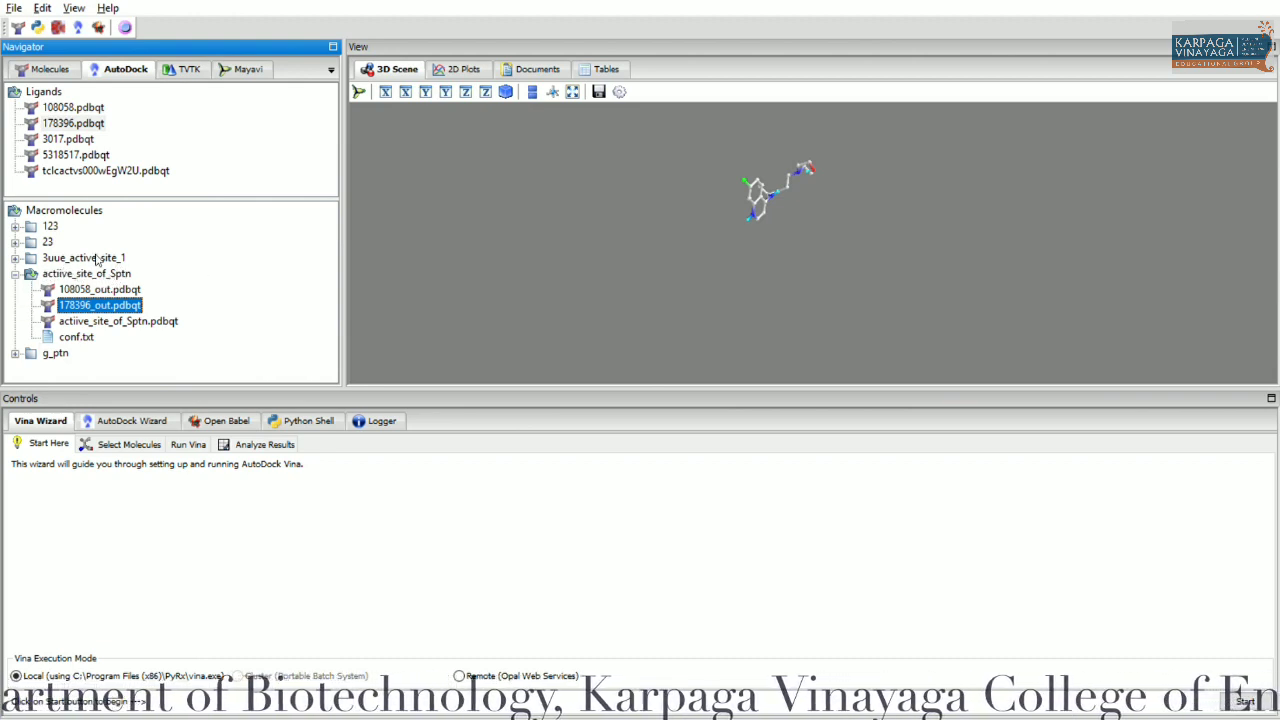
{"action": "left_click", "coordinate": [76, 153]}
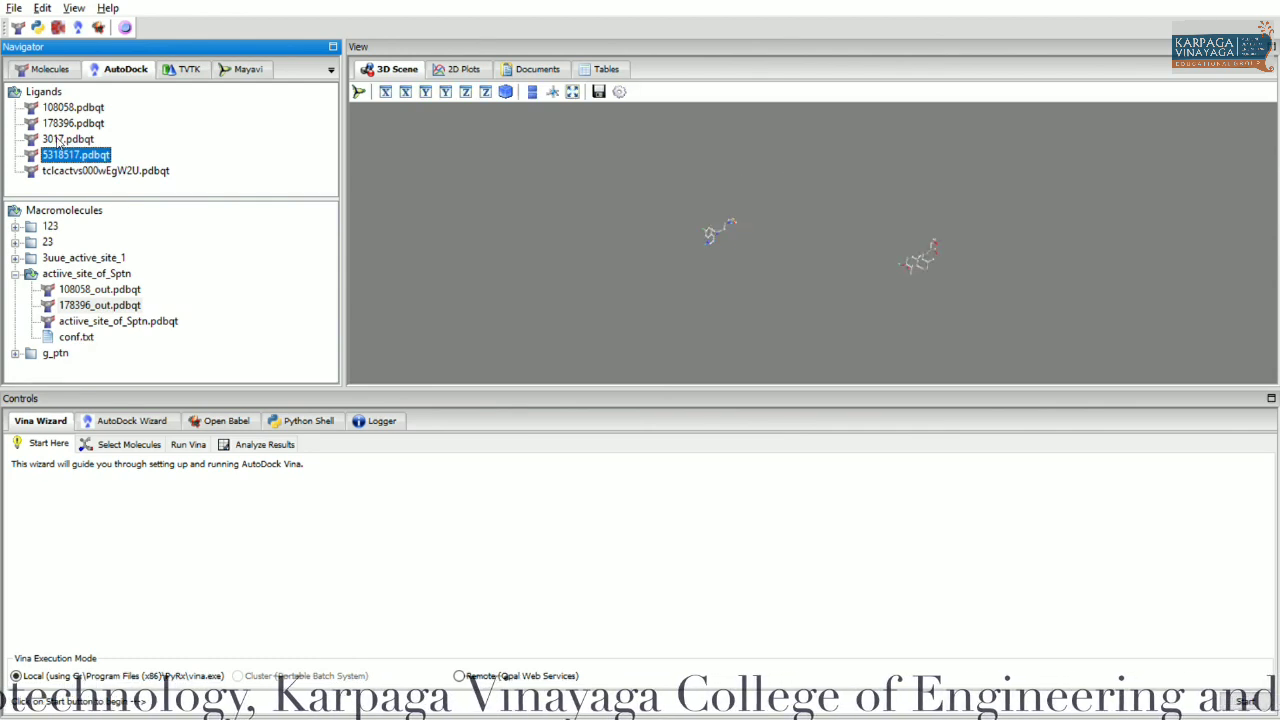
{"action": "left_click", "coordinate": [115, 320]}
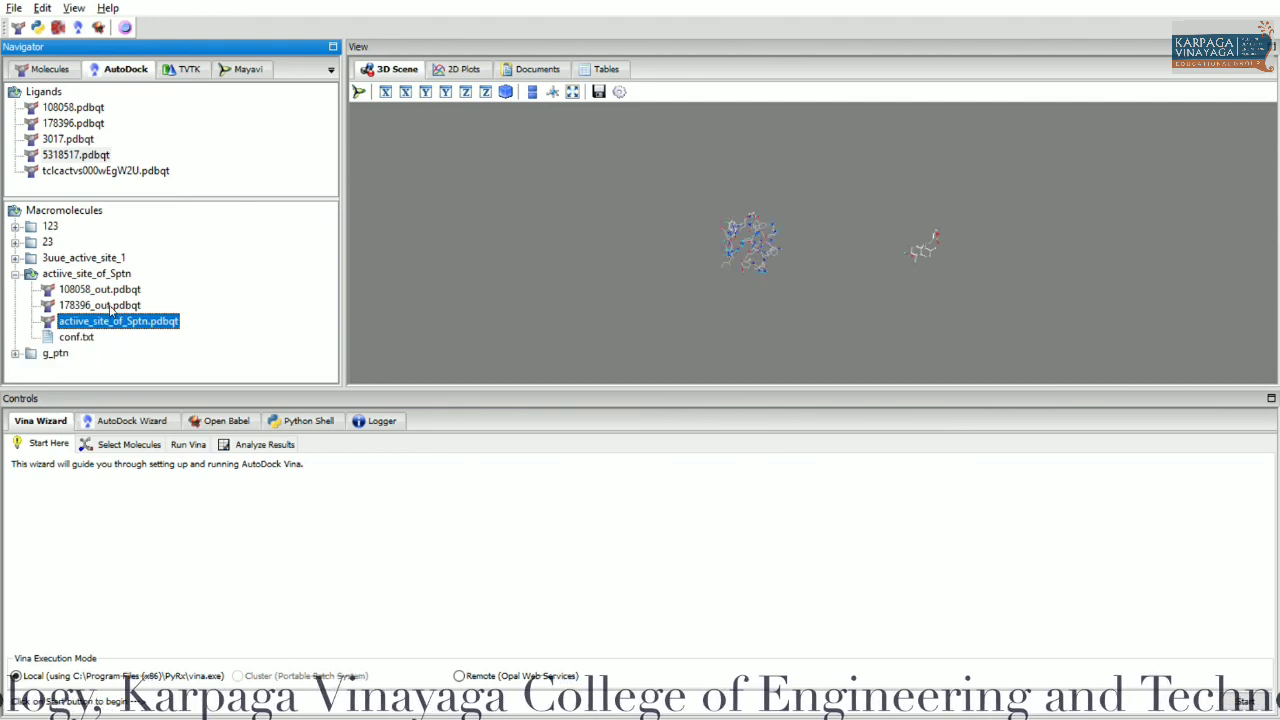
{"action": "left_click", "coordinate": [125, 444]}
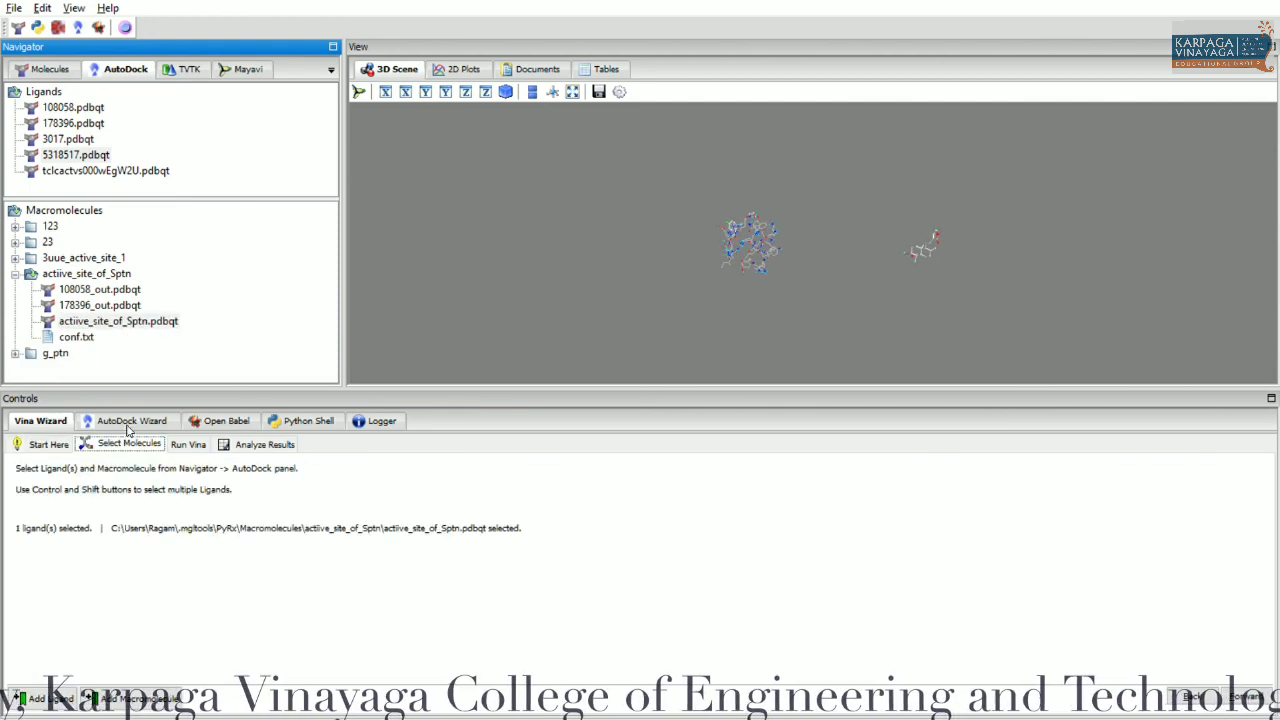
Step: Hide 178396_out_model2 in the 3D scene and advance the Vina wizard to the run stage
{"action": "left_click", "coordinate": [52, 69]}
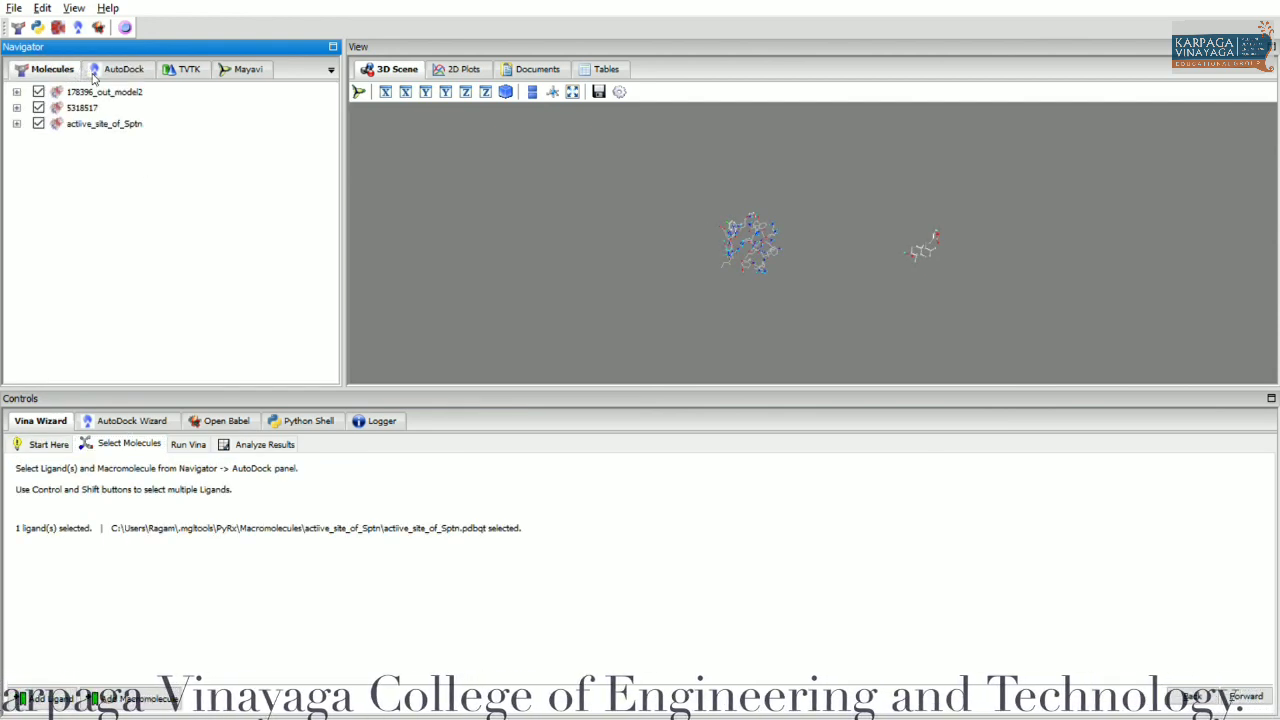
{"action": "left_click", "coordinate": [38, 91]}
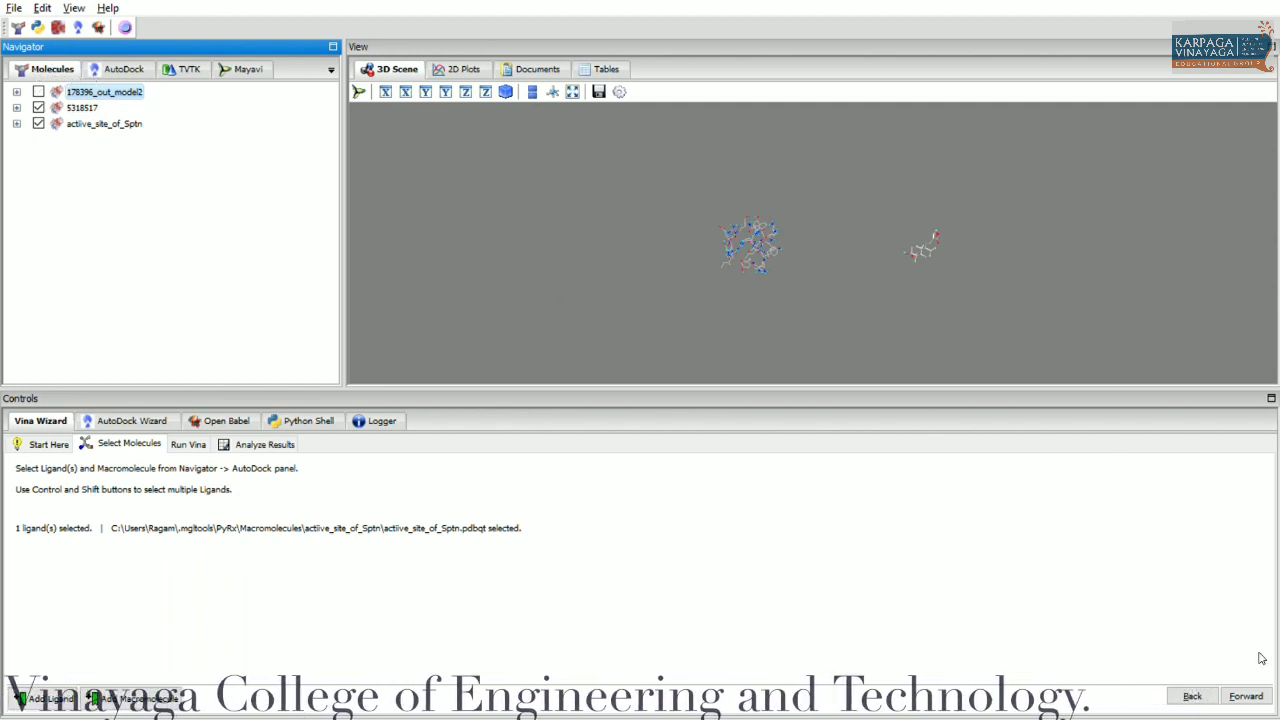
{"action": "left_click", "coordinate": [1246, 696]}
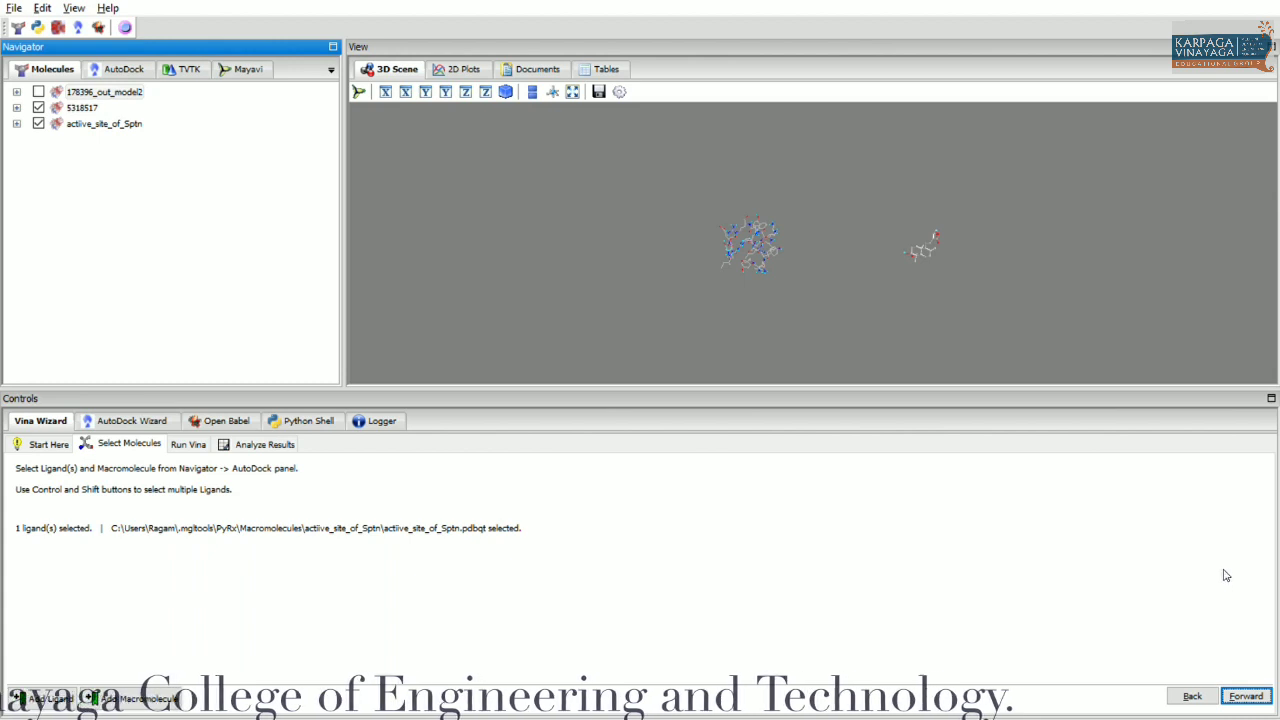
{"action": "left_click", "coordinate": [1262, 690]}
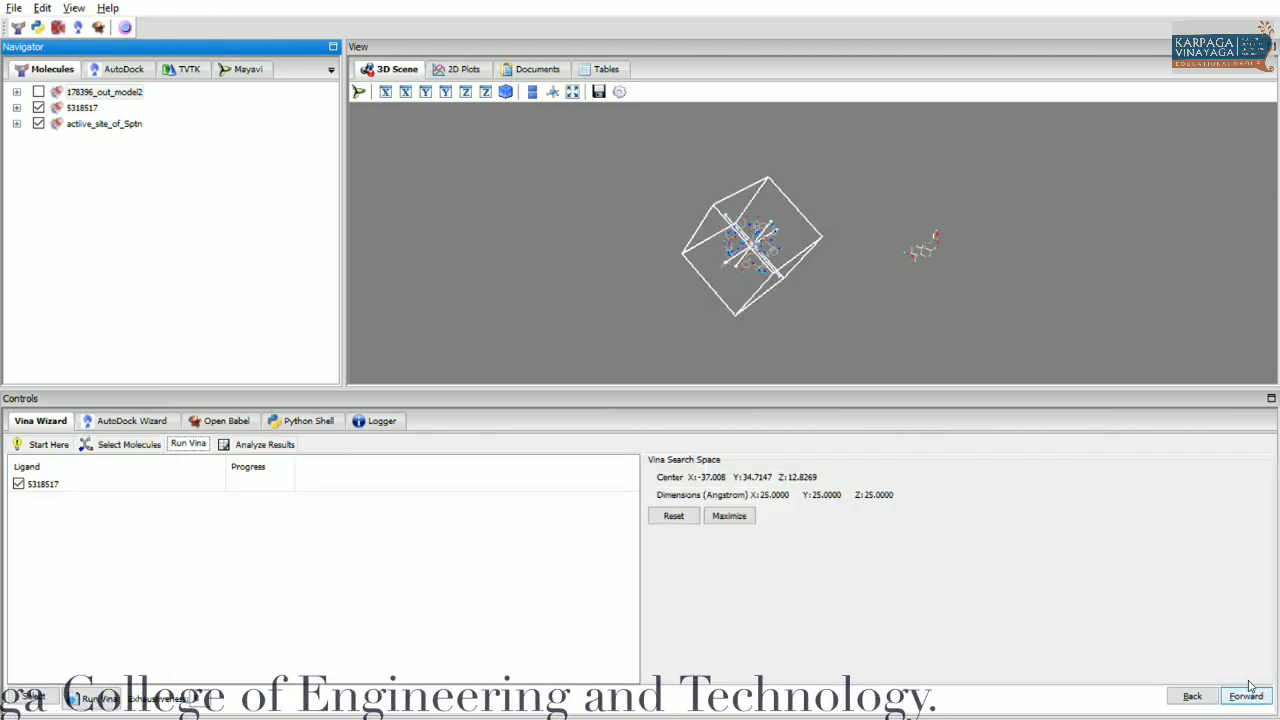
Step: Enlarge the Vina search space to about 57.9 × 59.4 × 36.7 Å so it encloses both the active site and the ligand
{"action": "left_click_drag", "start_coordinate": [755, 281], "coordinate": [903, 160]}
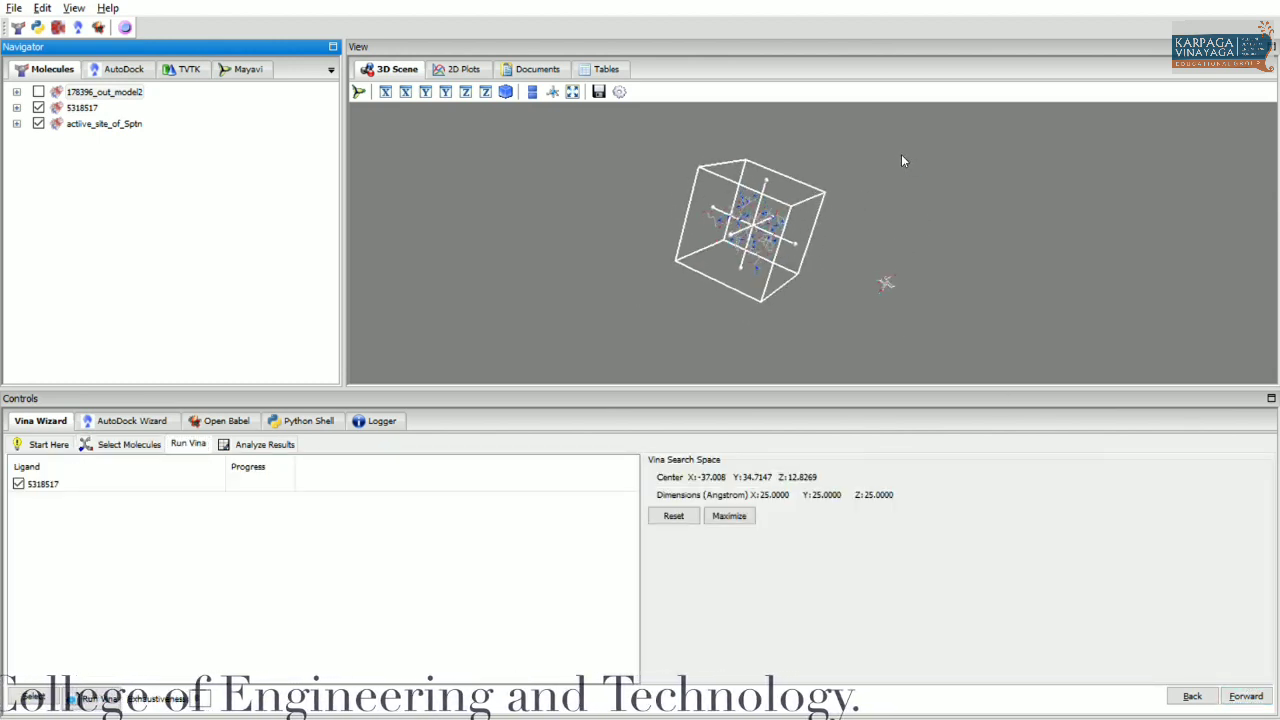
{"action": "left_click_drag", "start_coordinate": [793, 243], "coordinate": [922, 286]}
{"action": "left_click_drag", "start_coordinate": [703, 303], "coordinate": [790, 166]}
{"action": "left_click_drag", "start_coordinate": [828, 208], "coordinate": [868, 316]}
{"action": "left_click_drag", "start_coordinate": [684, 281], "coordinate": [856, 161]}
{"action": "left_click_drag", "start_coordinate": [846, 210], "coordinate": [870, 182]}
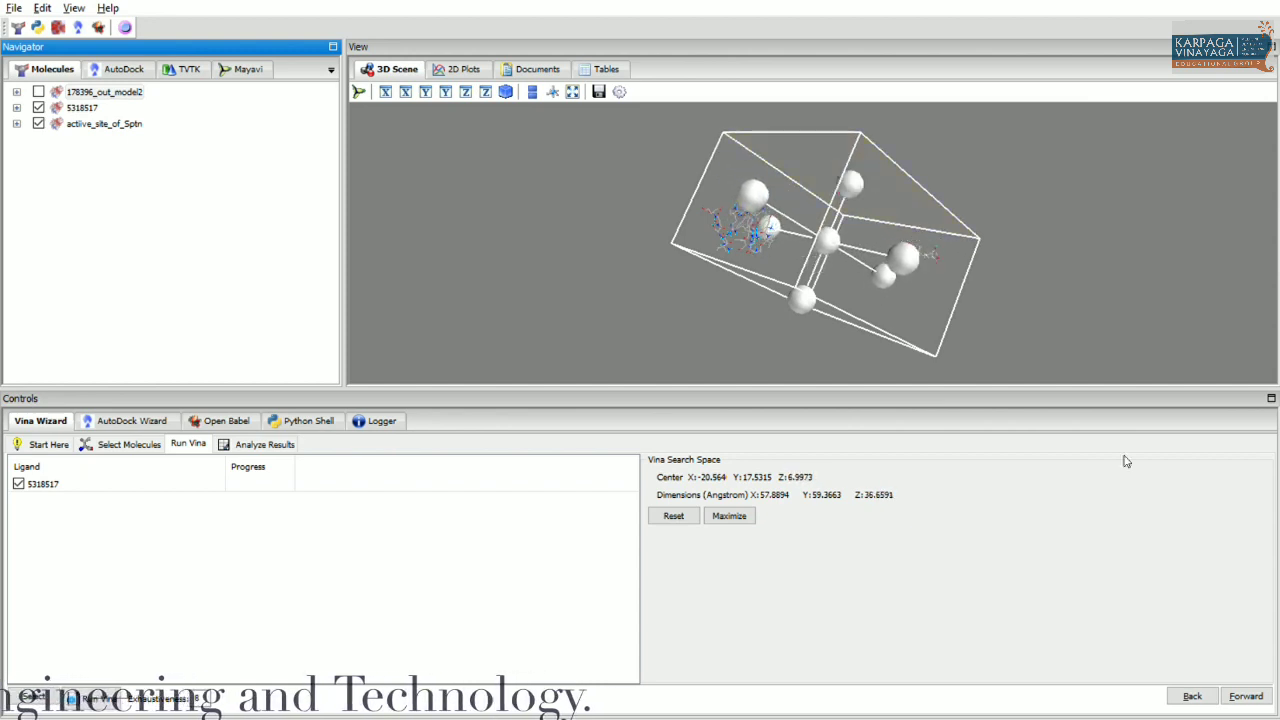
Step: Run the Vina docking of ligand 5318517 and view the resulting poses for modes 1 and 0
{"action": "left_click", "coordinate": [1244, 695]}
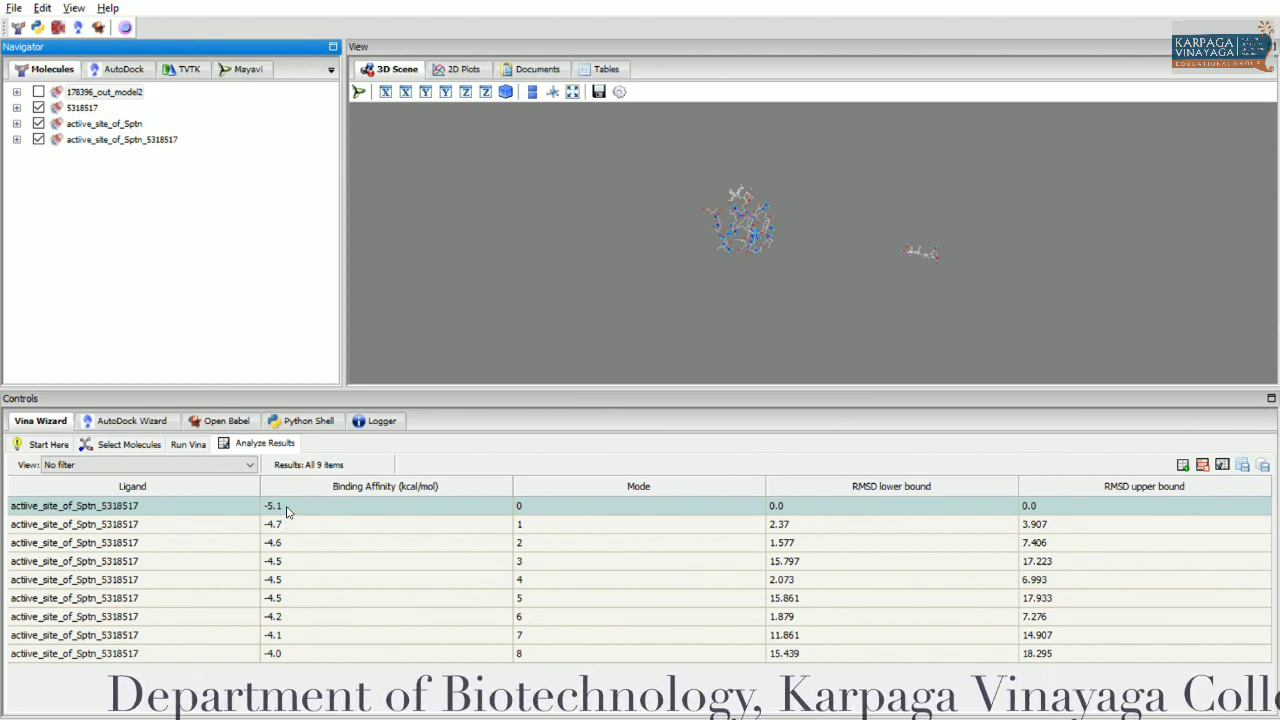
{"action": "key", "text": "Down"}
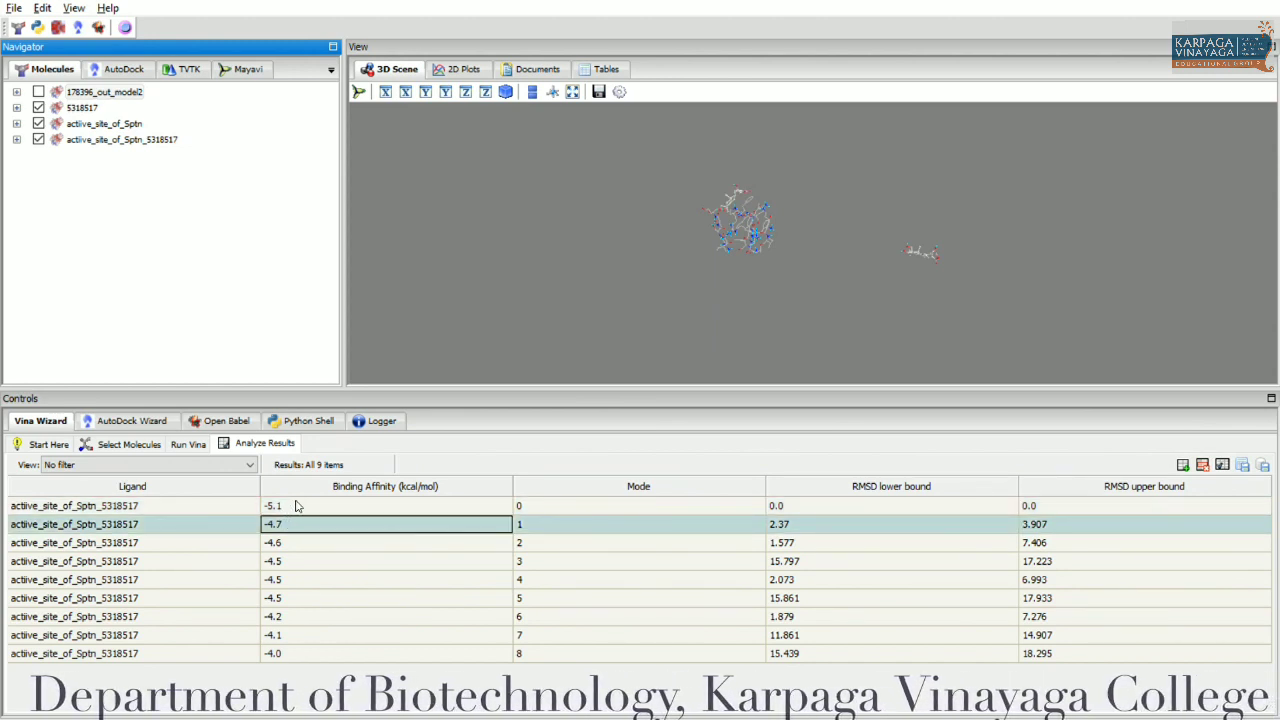
{"action": "left_click", "coordinate": [311, 500]}
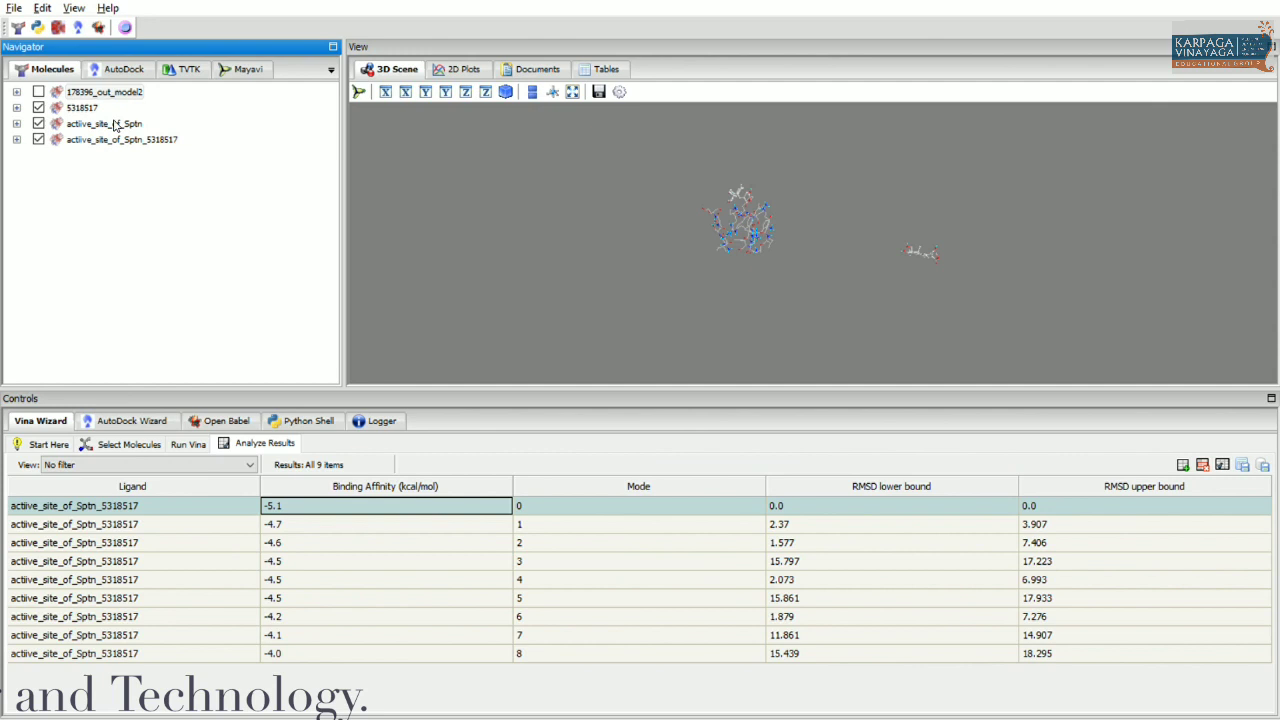
Step: Load all docked poses from 5318517_out.pdbqt under the actiive_site_of_Sptn macromolecule into the 3D scene
{"action": "left_click", "coordinate": [120, 66]}
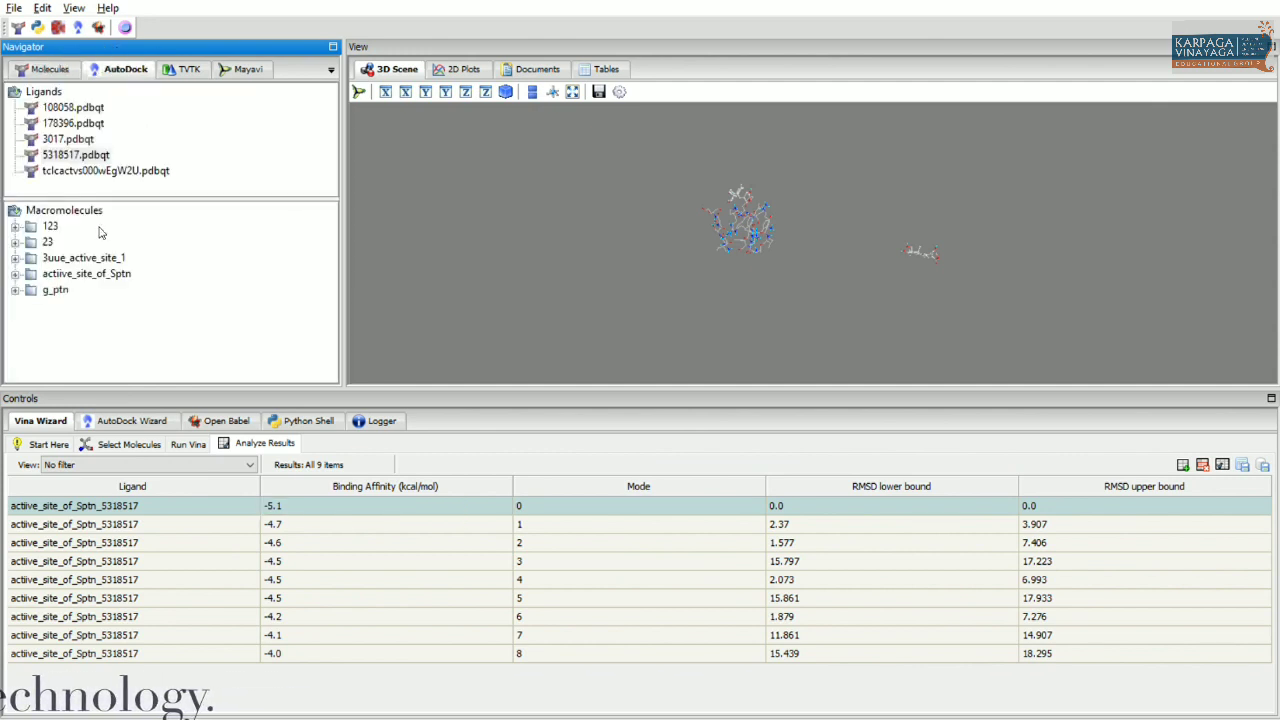
{"action": "double_click", "coordinate": [84, 268]}
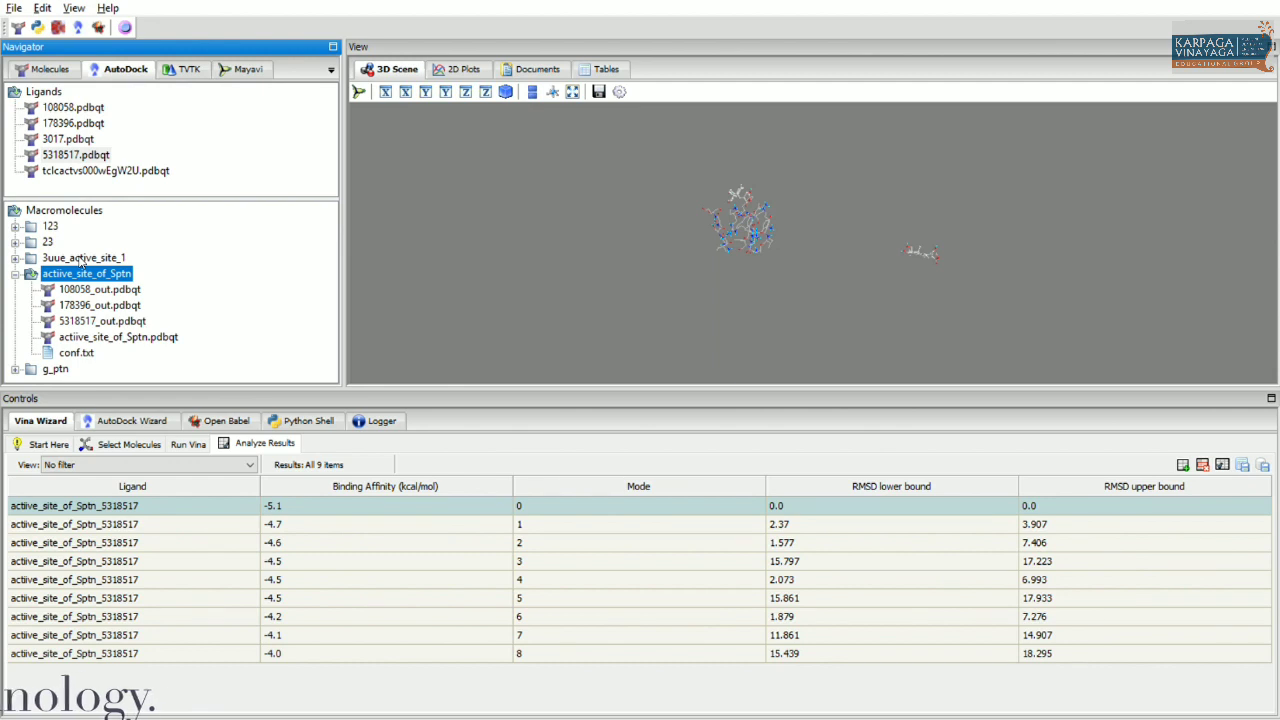
{"action": "left_click", "coordinate": [108, 320]}
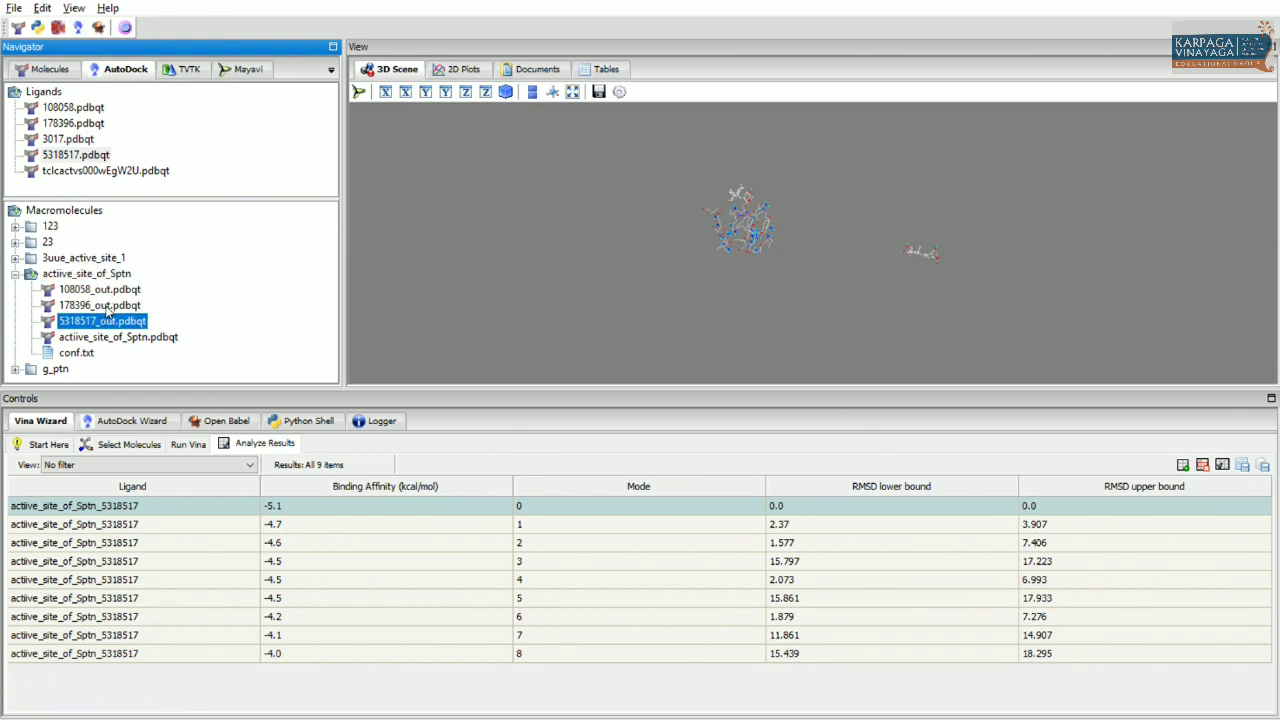
{"action": "double_click", "coordinate": [113, 319]}
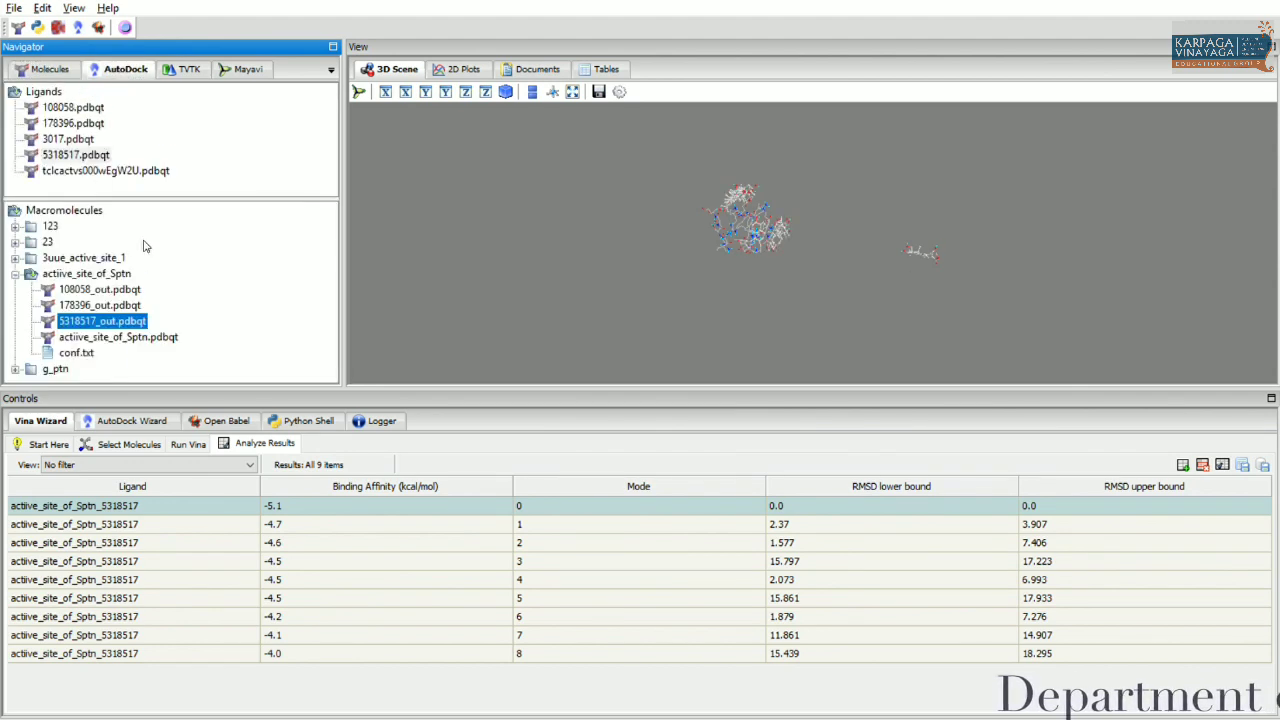
Step: Show 178396_out_model2 again and delete the molecules 5318517, actiive_site_of_Sptn and actiive_site_of_Sptn_5318517
{"action": "left_click", "coordinate": [52, 69]}
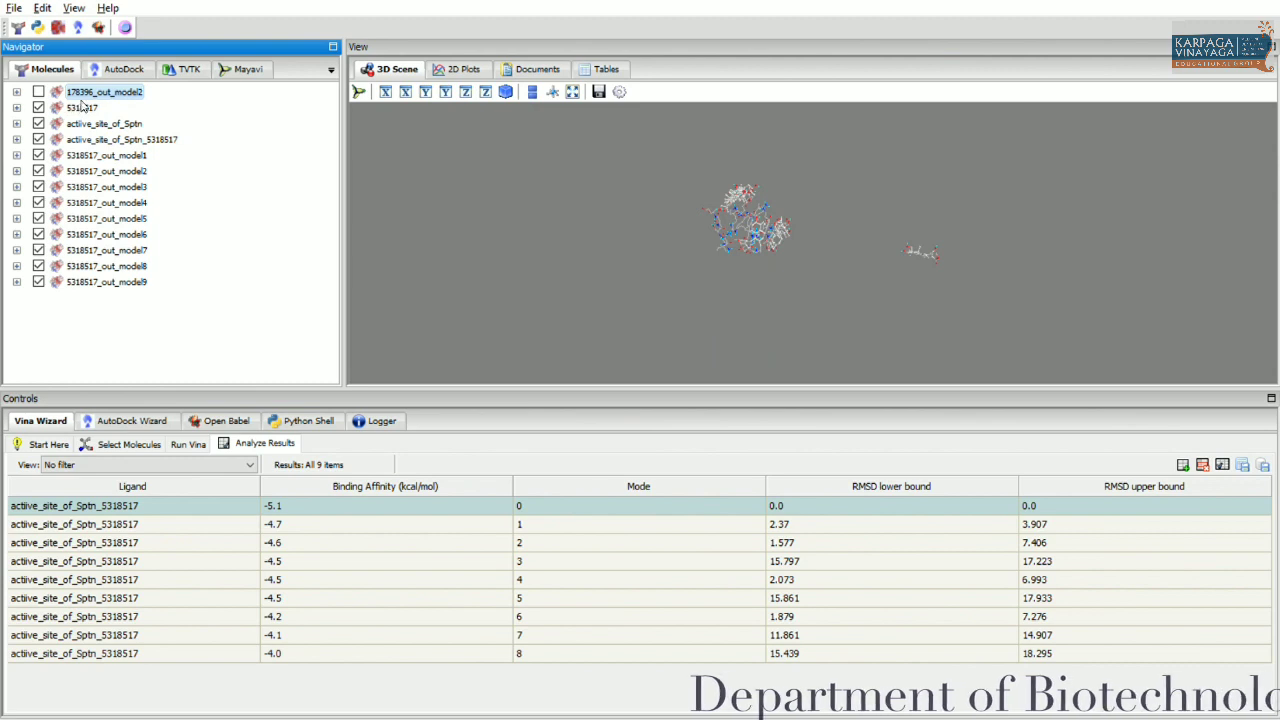
{"action": "left_click", "coordinate": [38, 91]}
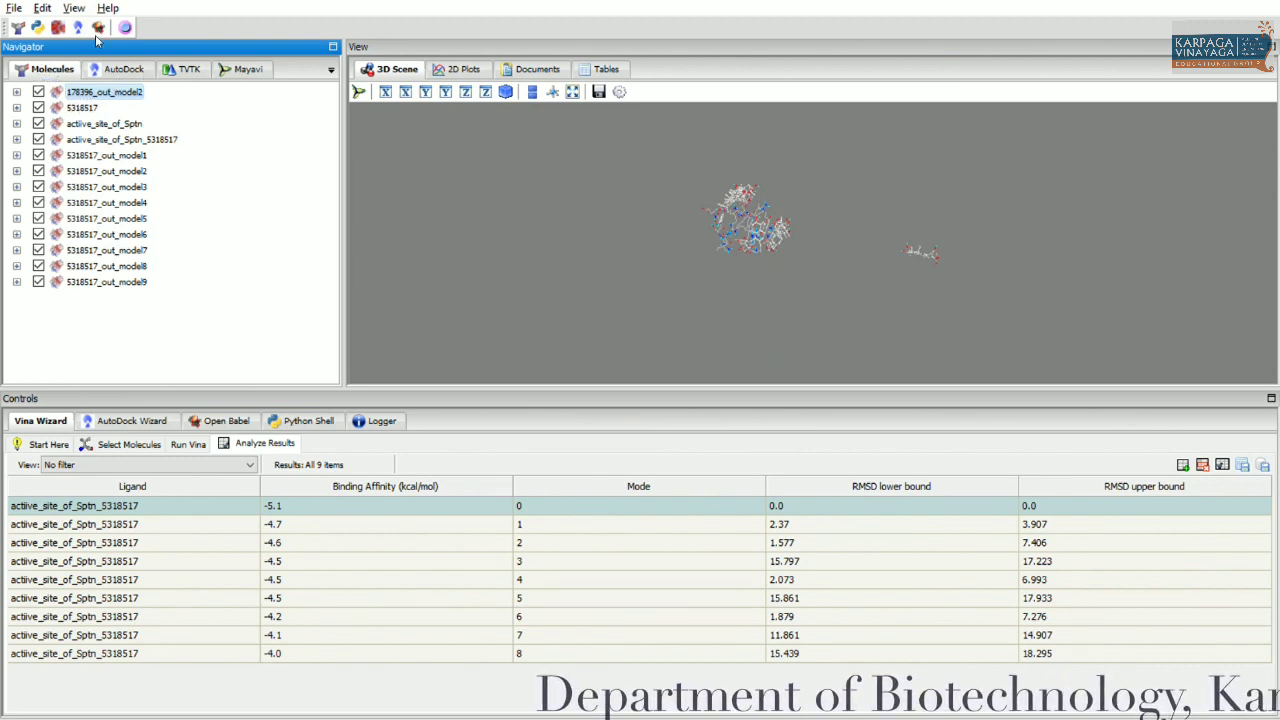
{"action": "left_click", "coordinate": [82, 105]}
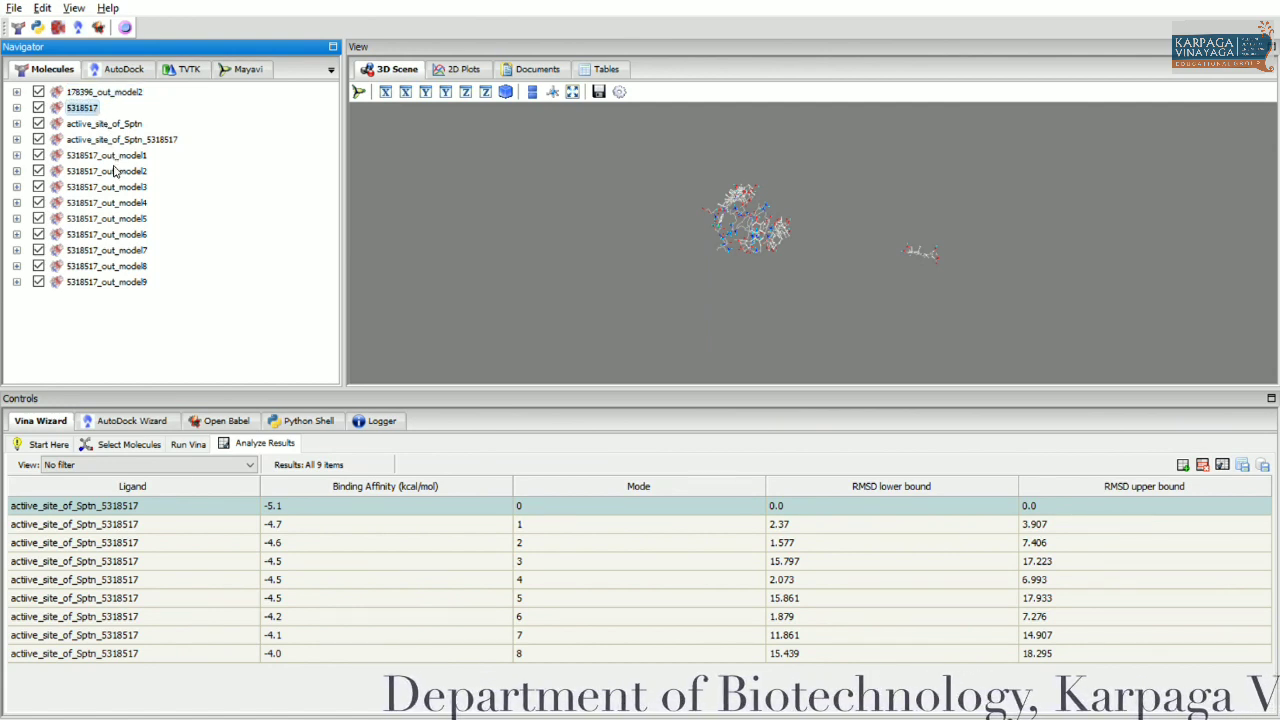
{"action": "key", "text": "Delete"}
{"action": "left_click", "coordinate": [92, 106]}
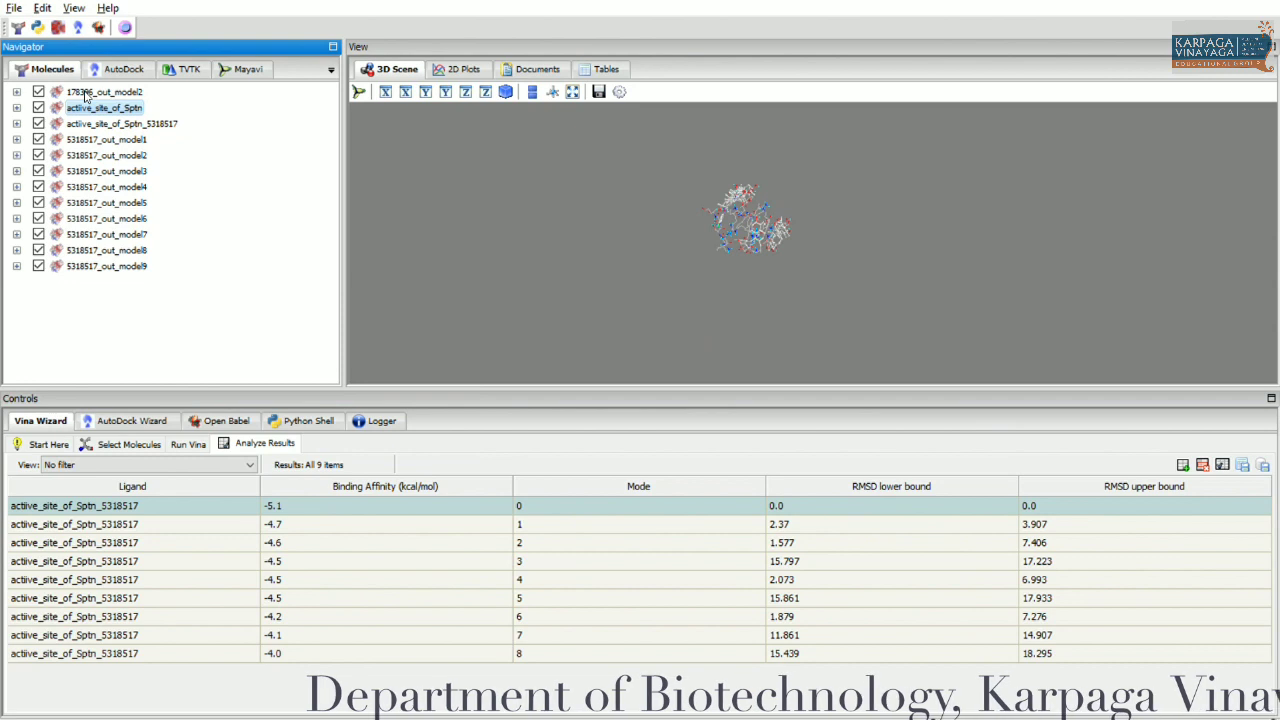
{"action": "key", "text": "Delete"}
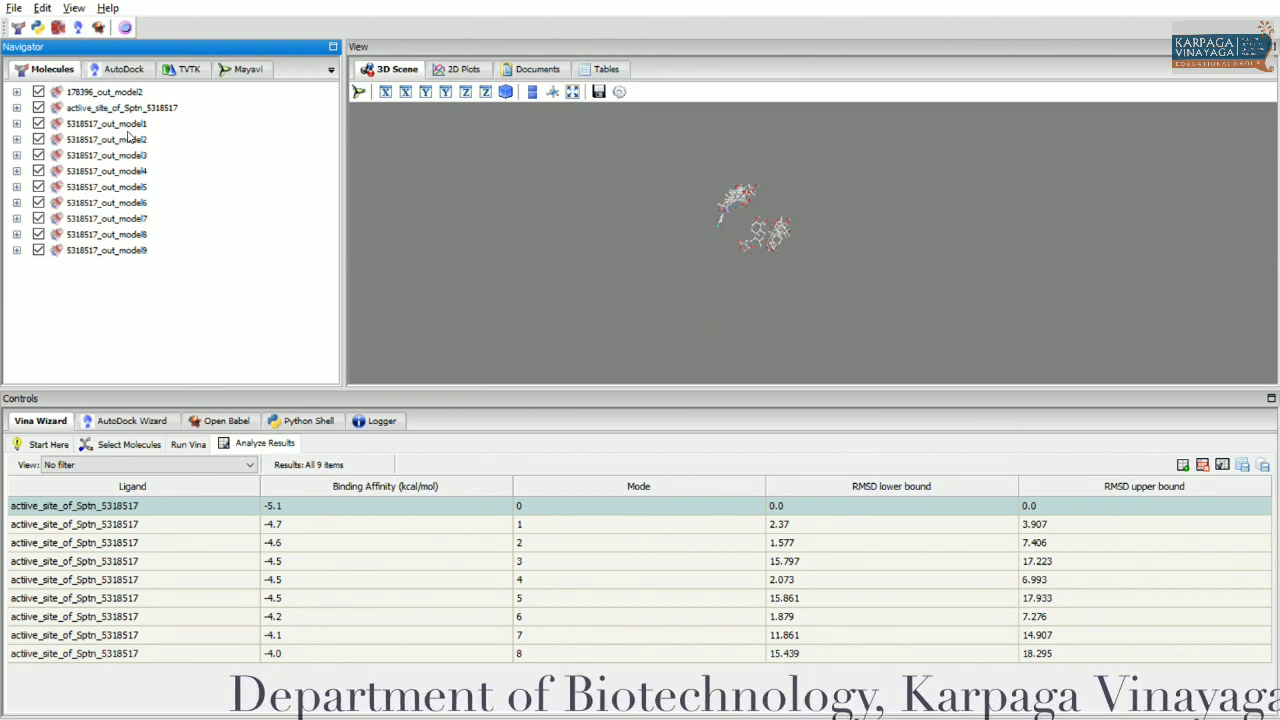
{"action": "left_click", "coordinate": [132, 106]}
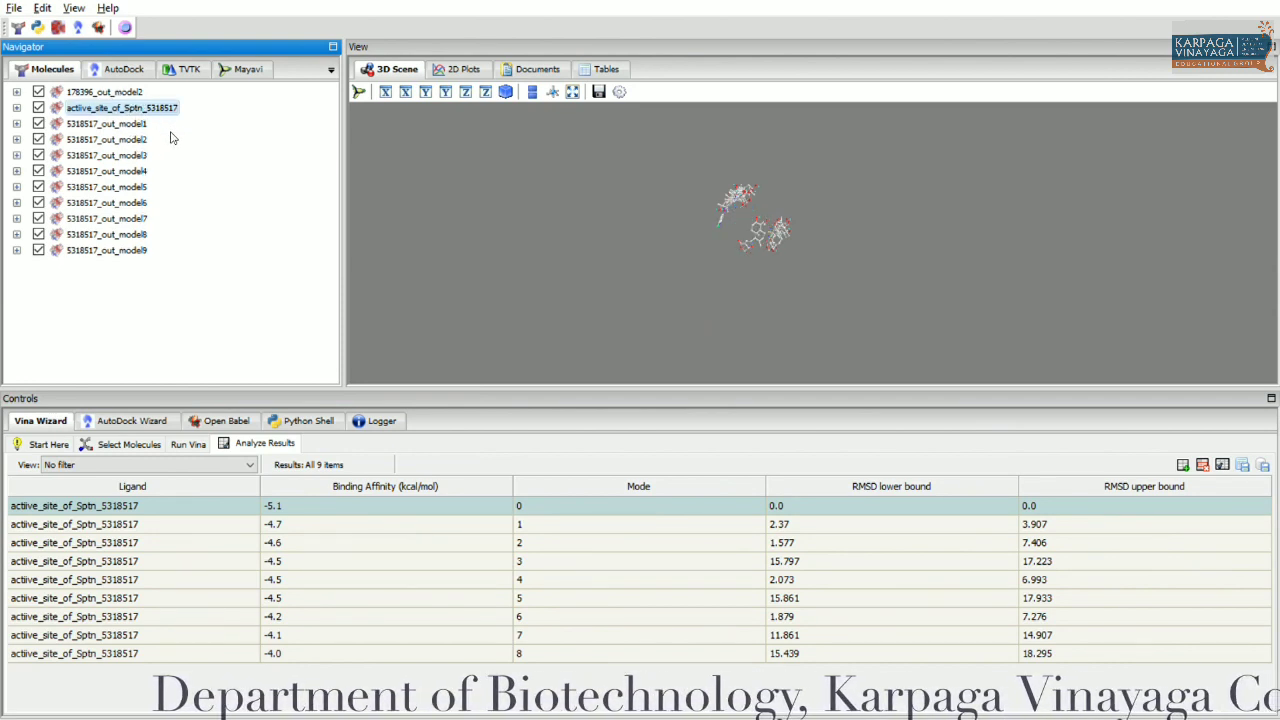
{"action": "key", "text": "Delete"}
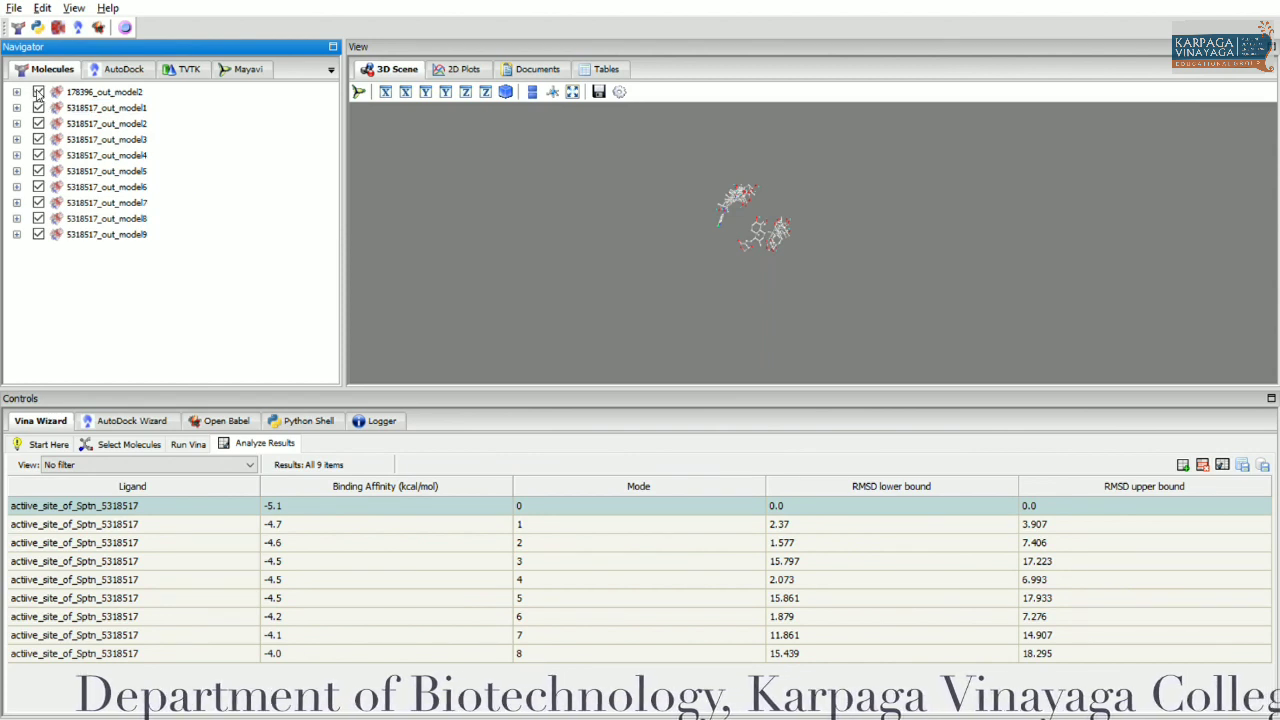
Step: Hide 5318517_out_model1 through 5318517_out_model9 so that only 178396_out_model2 is displayed in the 3D scene
{"action": "left_click", "coordinate": [38, 107]}
{"action": "left_click", "coordinate": [38, 139]}
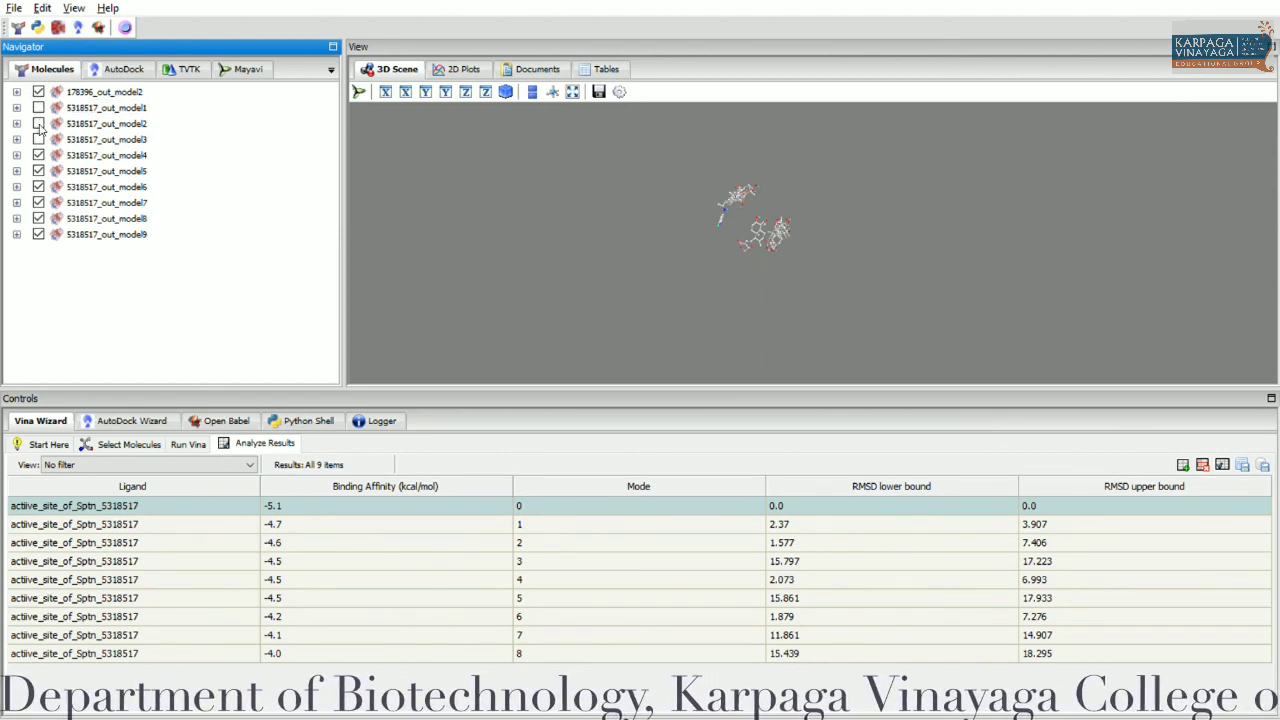
{"action": "left_click", "coordinate": [38, 155]}
{"action": "left_click", "coordinate": [38, 171]}
{"action": "left_click", "coordinate": [38, 187]}
{"action": "left_click", "coordinate": [38, 202]}
{"action": "left_click", "coordinate": [38, 218]}
{"action": "left_click", "coordinate": [38, 234]}
{"action": "scroll", "coordinate": [797, 168], "scroll_direction": "up", "scroll_amount": 4}
{"action": "left_click_drag", "start_coordinate": [744, 177], "coordinate": [952, 257]}
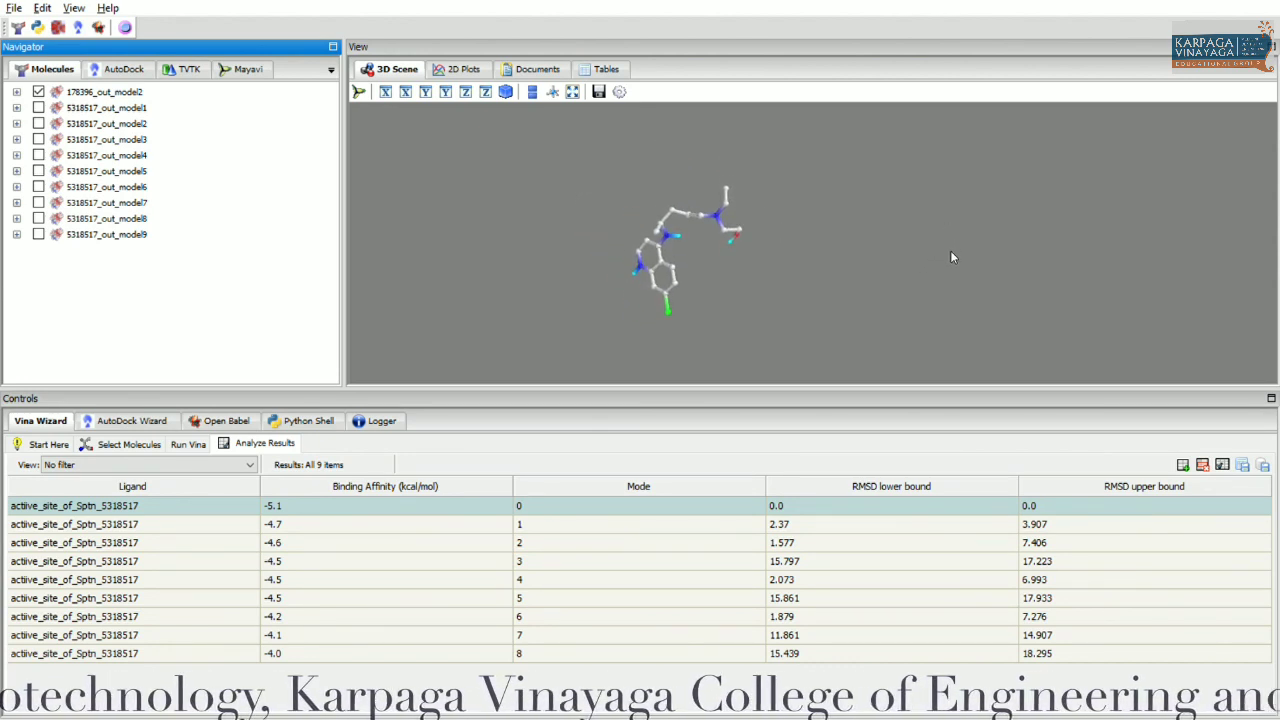
Step: Show 5318517_out_model1, model2 and model3 one at a time against 178396_out_model2 to examine how each pose overlaps it
{"action": "left_click", "coordinate": [38, 107]}
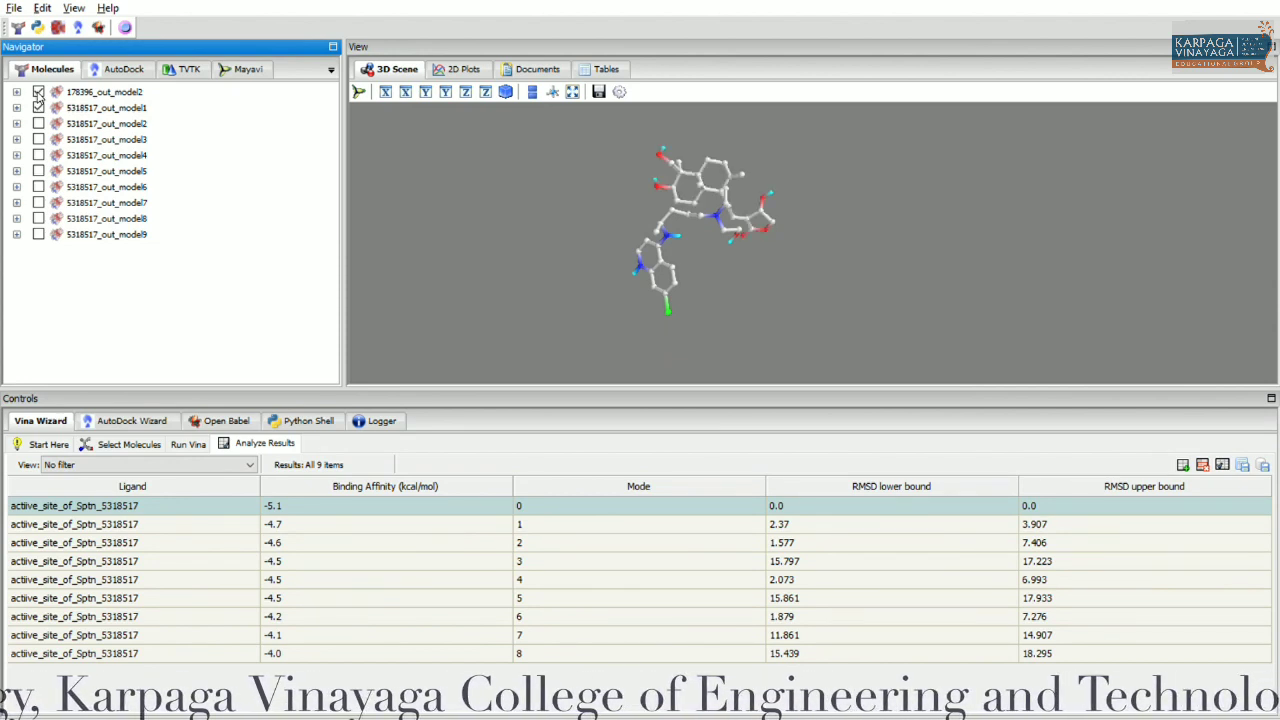
{"action": "left_click", "coordinate": [38, 91]}
{"action": "left_click", "coordinate": [38, 91]}
{"action": "left_click", "coordinate": [38, 107]}
{"action": "left_click", "coordinate": [39, 122]}
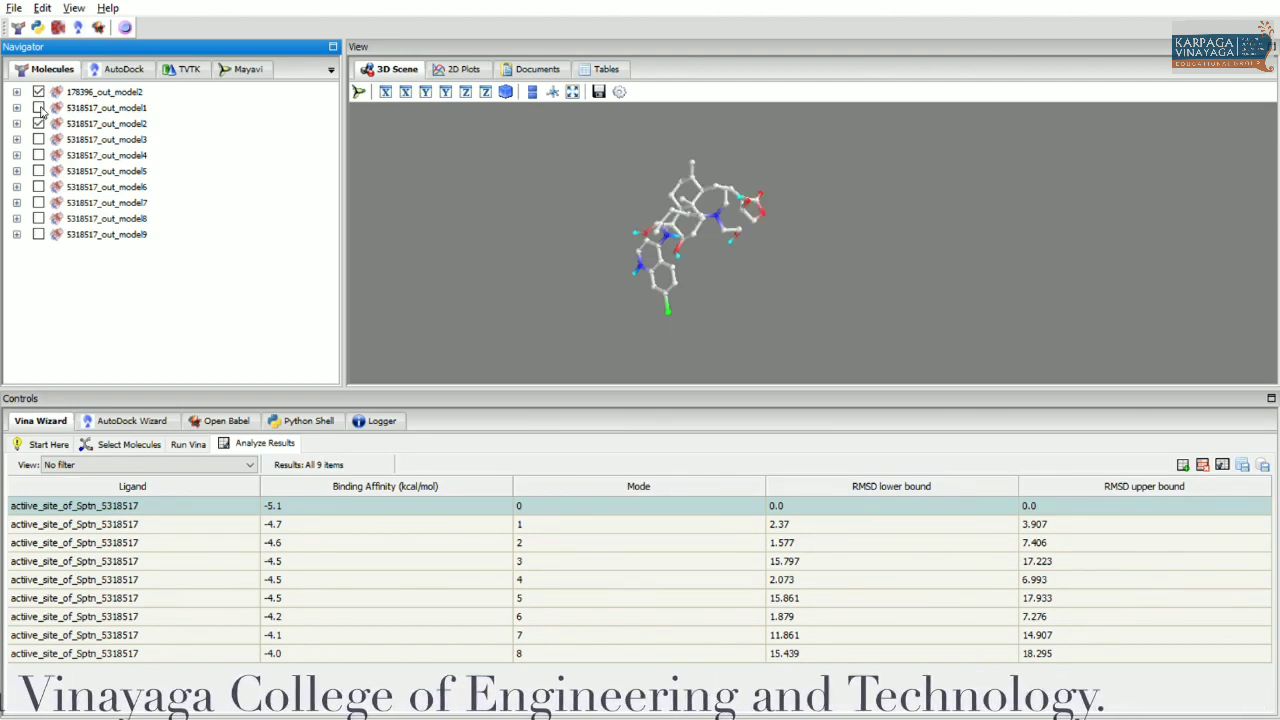
{"action": "left_click", "coordinate": [38, 123]}
{"action": "left_click", "coordinate": [38, 139]}
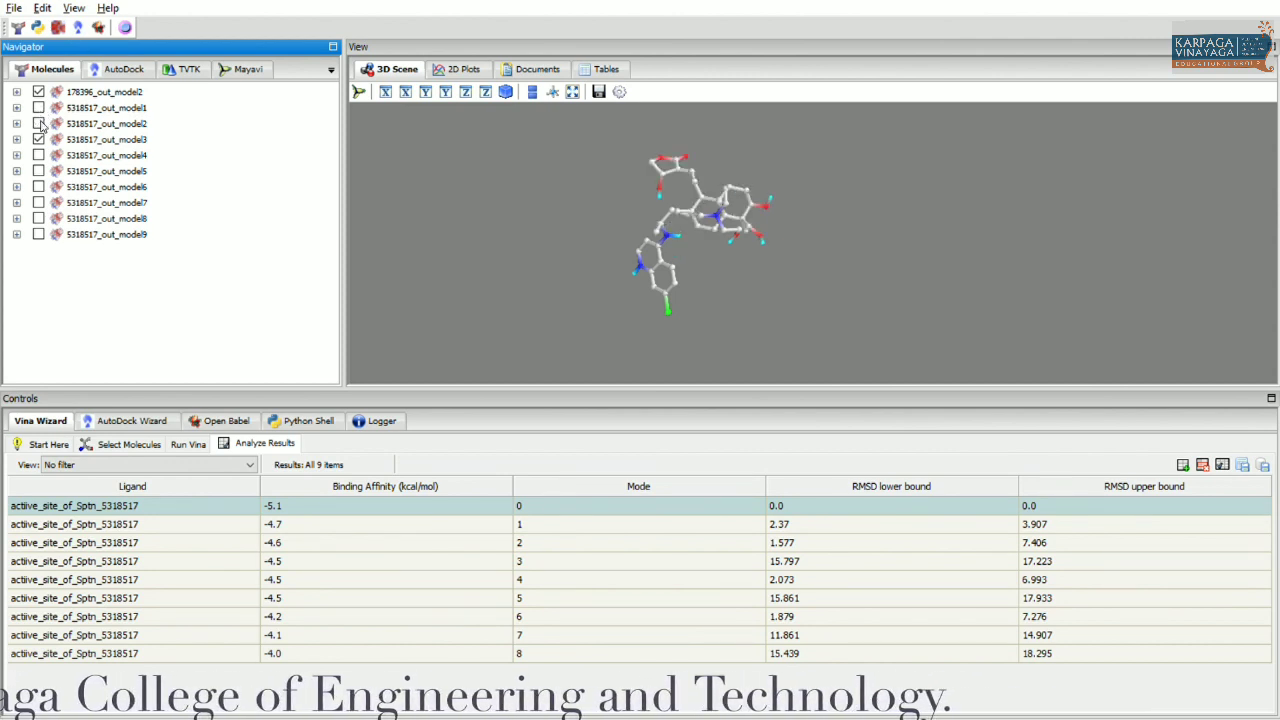
{"action": "left_click", "coordinate": [38, 139]}
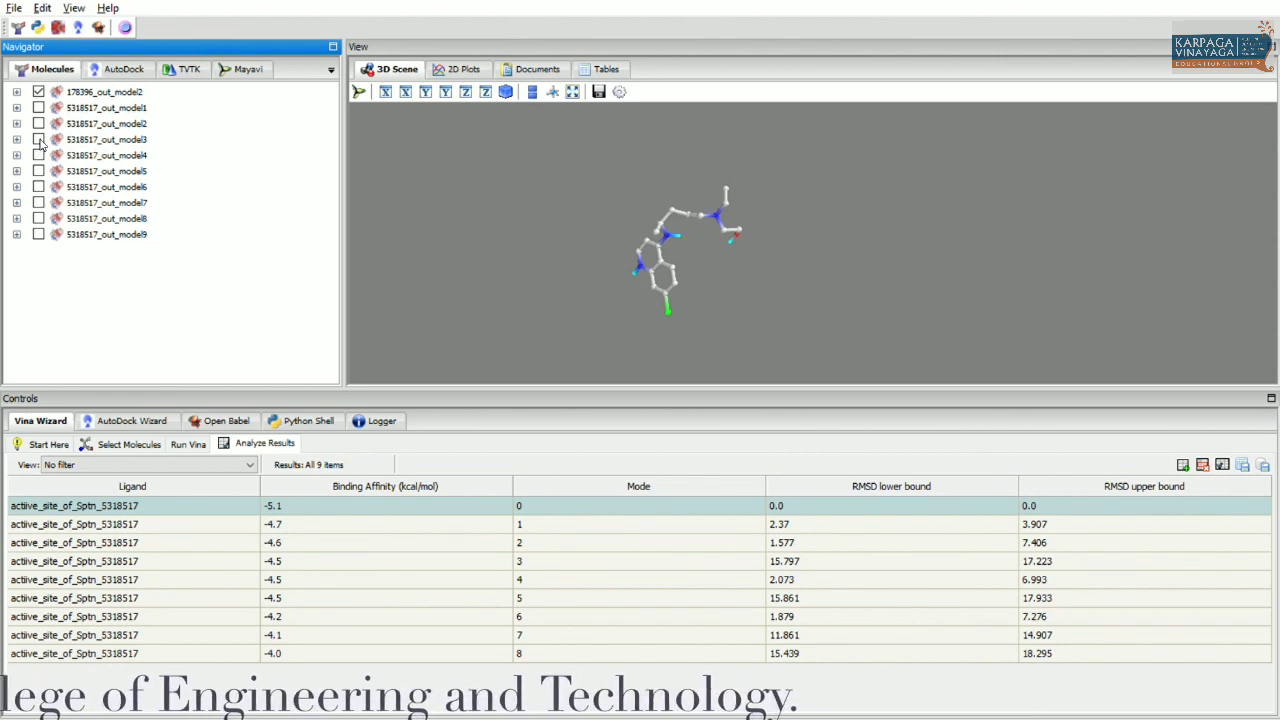
Step: Examine the remaining poses, 5318517_out_model4 to 5318517_out_model9, one at a time alongside 178396_out_model2
{"action": "left_click", "coordinate": [38, 155]}
{"action": "left_click", "coordinate": [38, 171]}
{"action": "left_click", "coordinate": [38, 171]}
{"action": "left_click", "coordinate": [38, 186]}
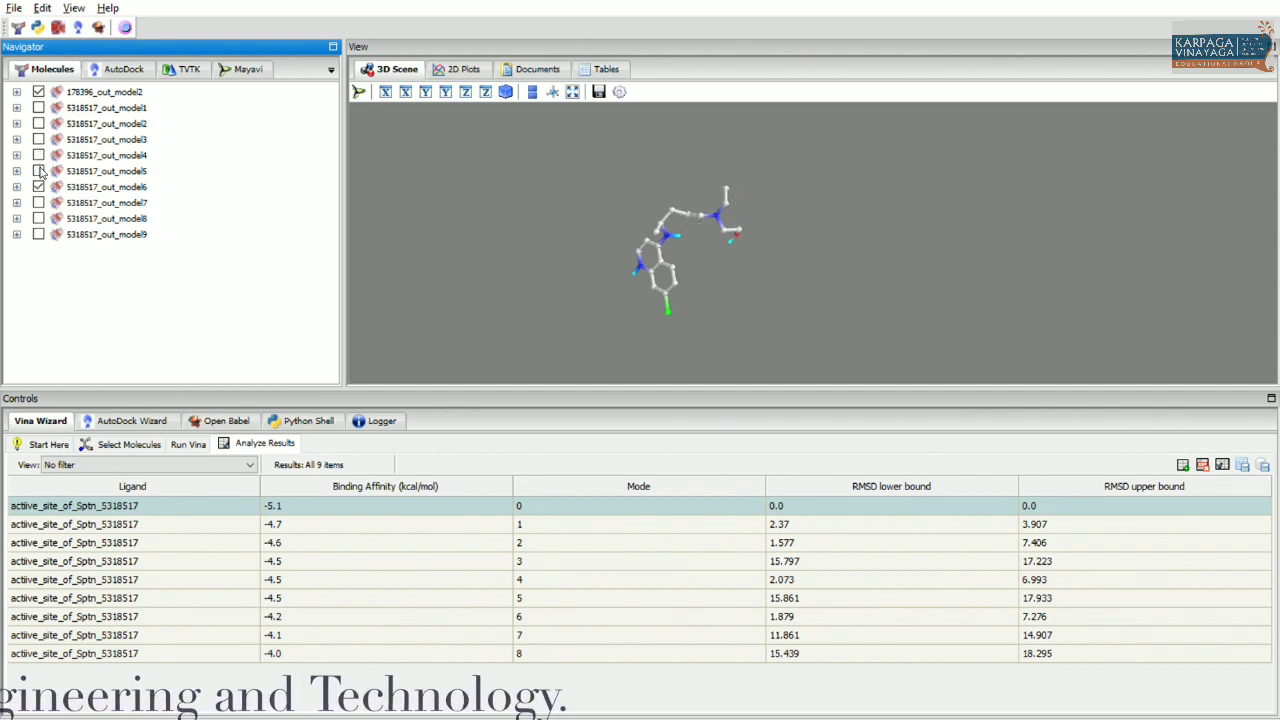
{"action": "left_click", "coordinate": [39, 185]}
{"action": "left_click", "coordinate": [38, 187]}
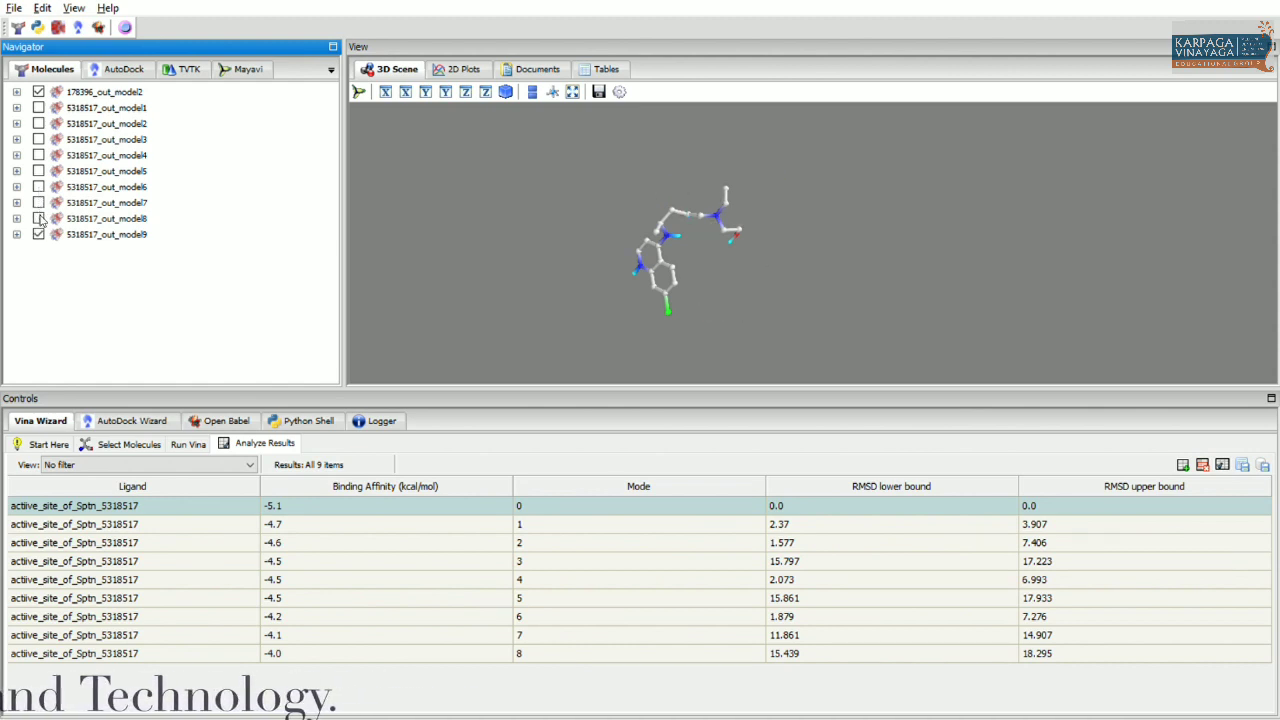
Step: Recheck 5318517_out_model1, model2 and model3 against 178396_out_model2, and keep 5318517_out_model2 displayed with it
{"action": "left_click", "coordinate": [38, 123]}
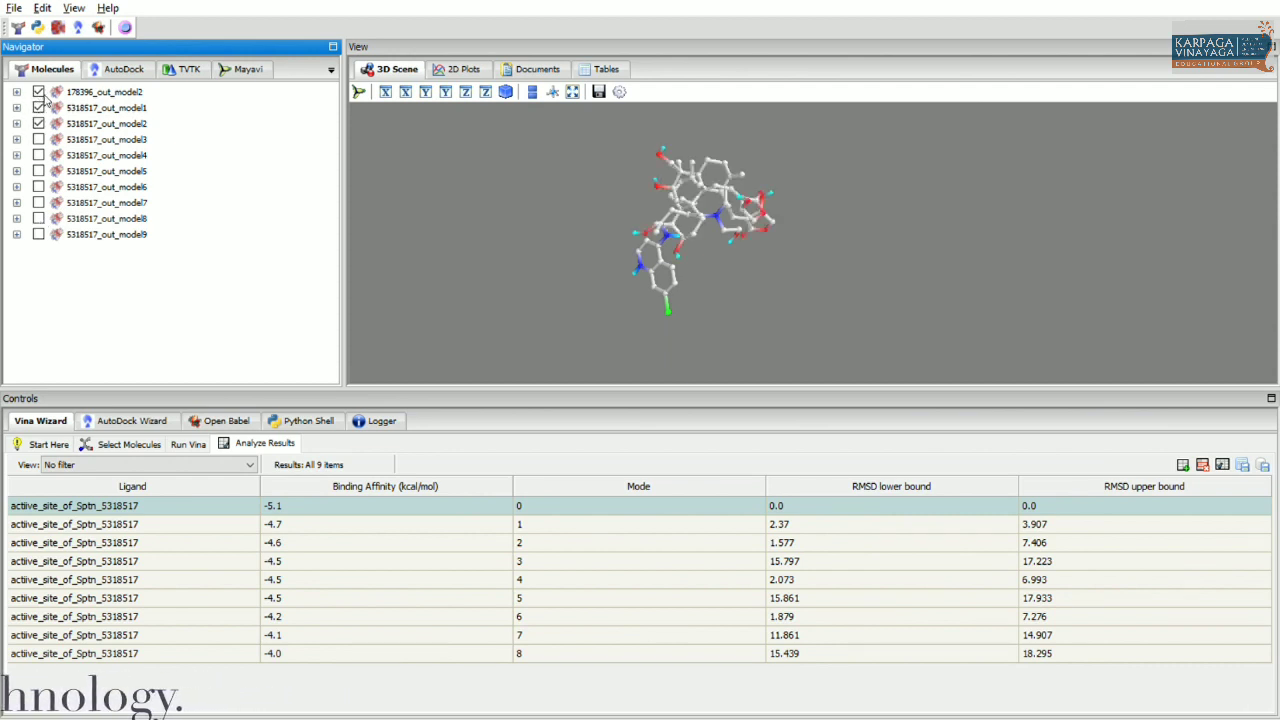
{"action": "left_click", "coordinate": [38, 107]}
{"action": "mouse_move", "coordinate": [668, 187]}
{"action": "left_mouse_down"}
{"action": "mouse_move", "coordinate": [721, 184]}
{"action": "mouse_move", "coordinate": [623, 172]}
{"action": "mouse_move", "coordinate": [611, 164]}
{"action": "mouse_move", "coordinate": [618, 135]}
{"action": "mouse_move", "coordinate": [643, 185]}
{"action": "left_mouse_up"}
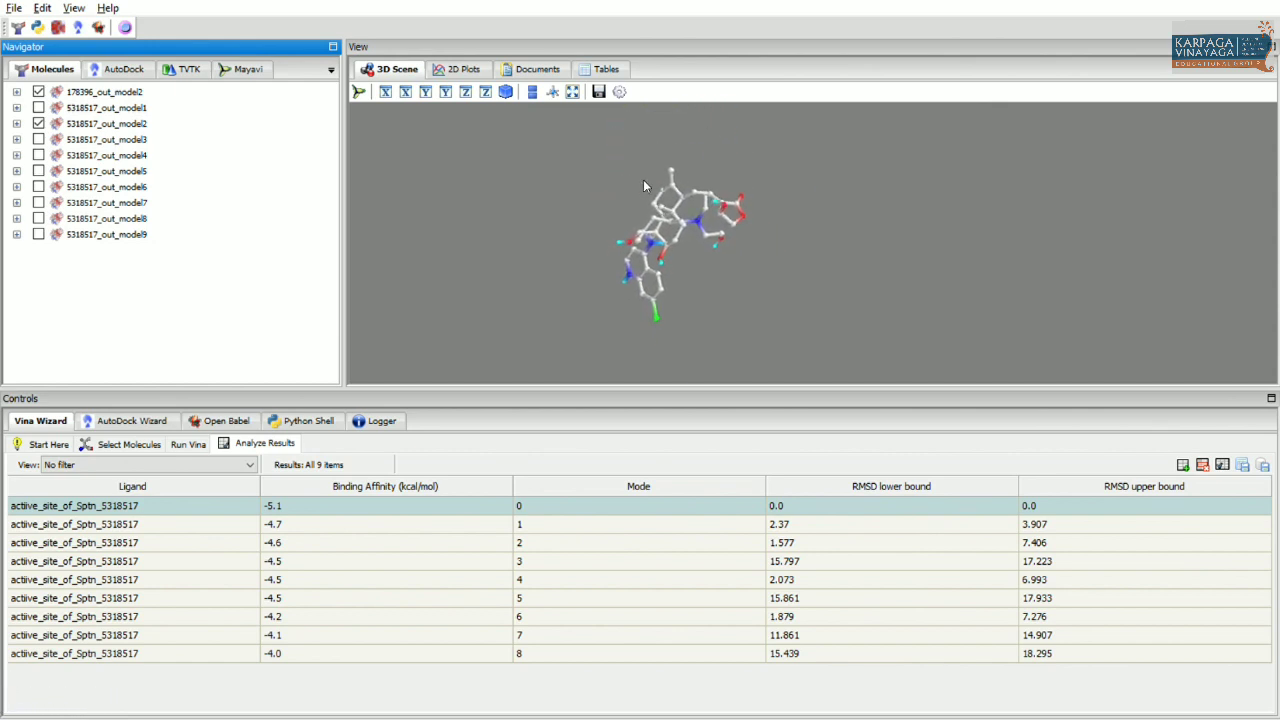
{"action": "left_click", "coordinate": [38, 123]}
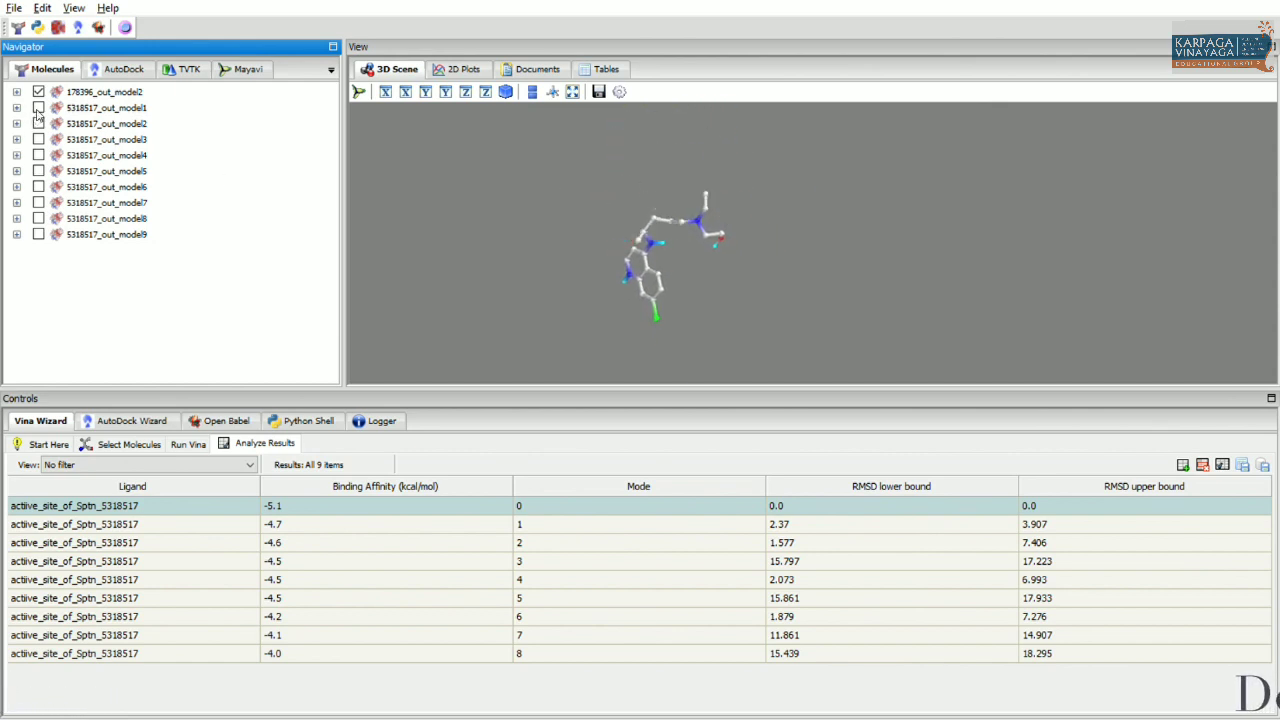
{"action": "left_click", "coordinate": [95, 123]}
{"action": "left_click", "coordinate": [38, 122]}
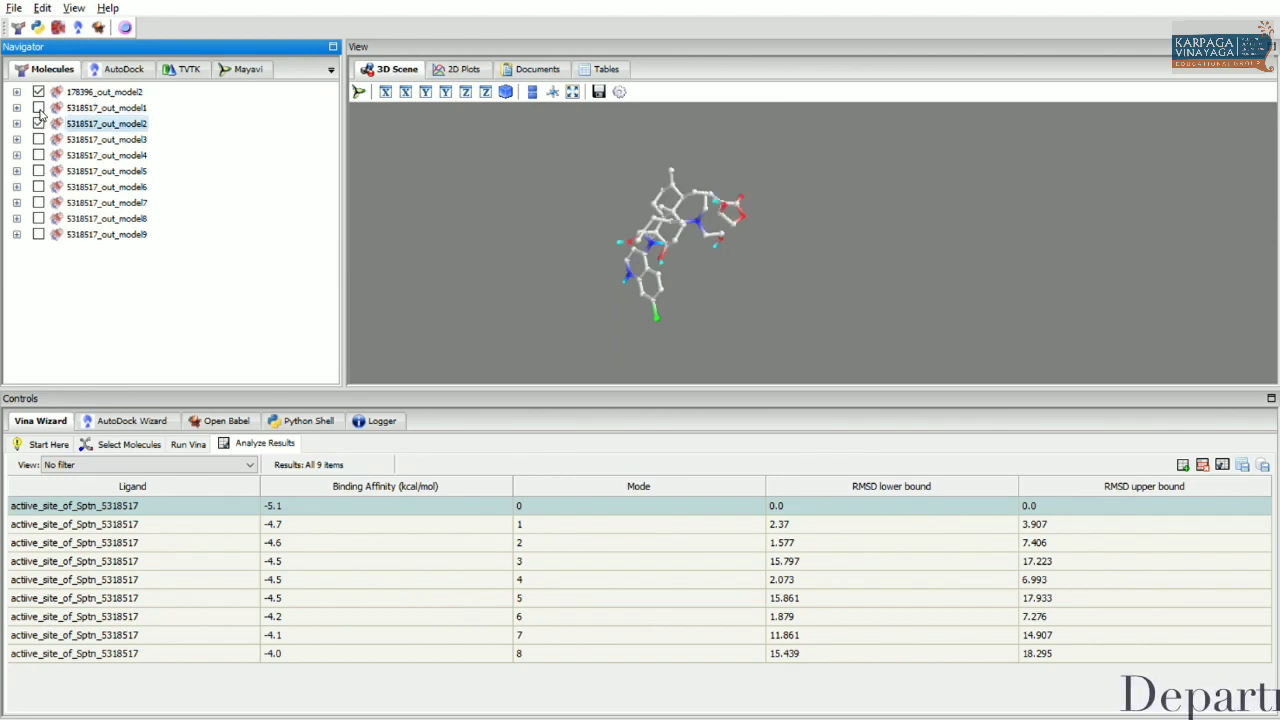
{"action": "left_click", "coordinate": [38, 123]}
{"action": "left_click", "coordinate": [38, 139]}
{"action": "left_click", "coordinate": [38, 139]}
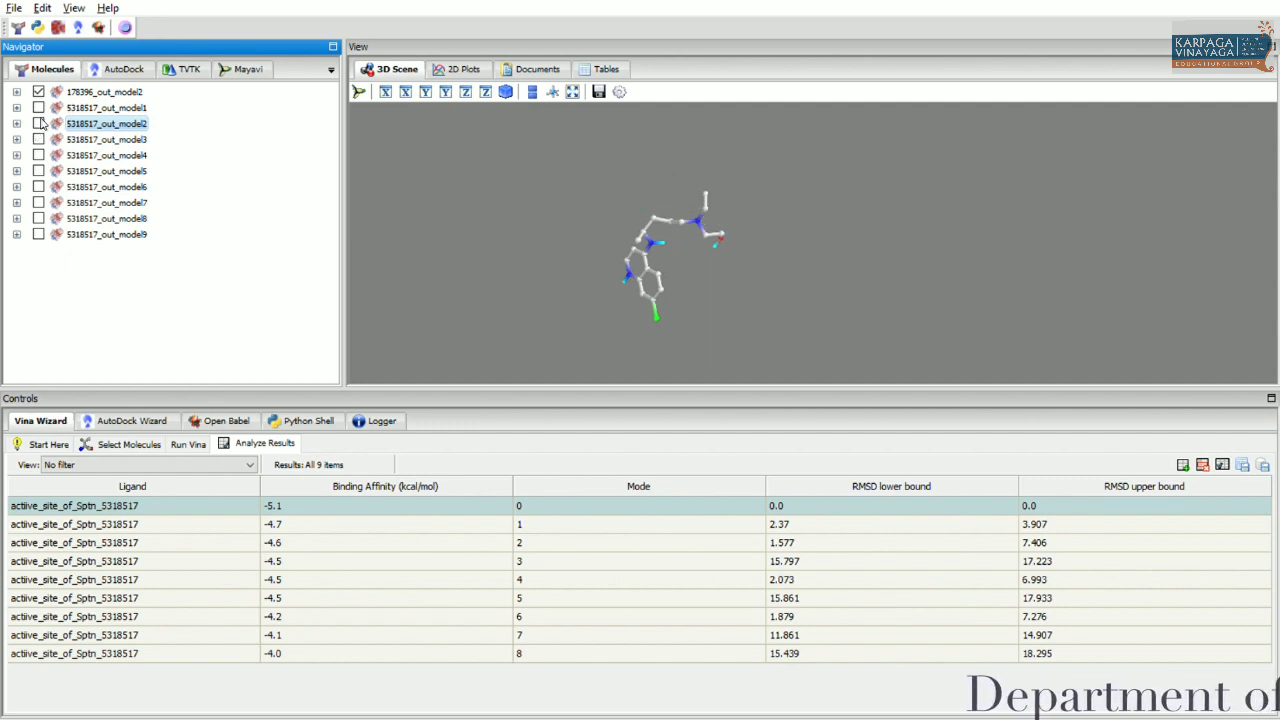
{"action": "left_click", "coordinate": [40, 118]}
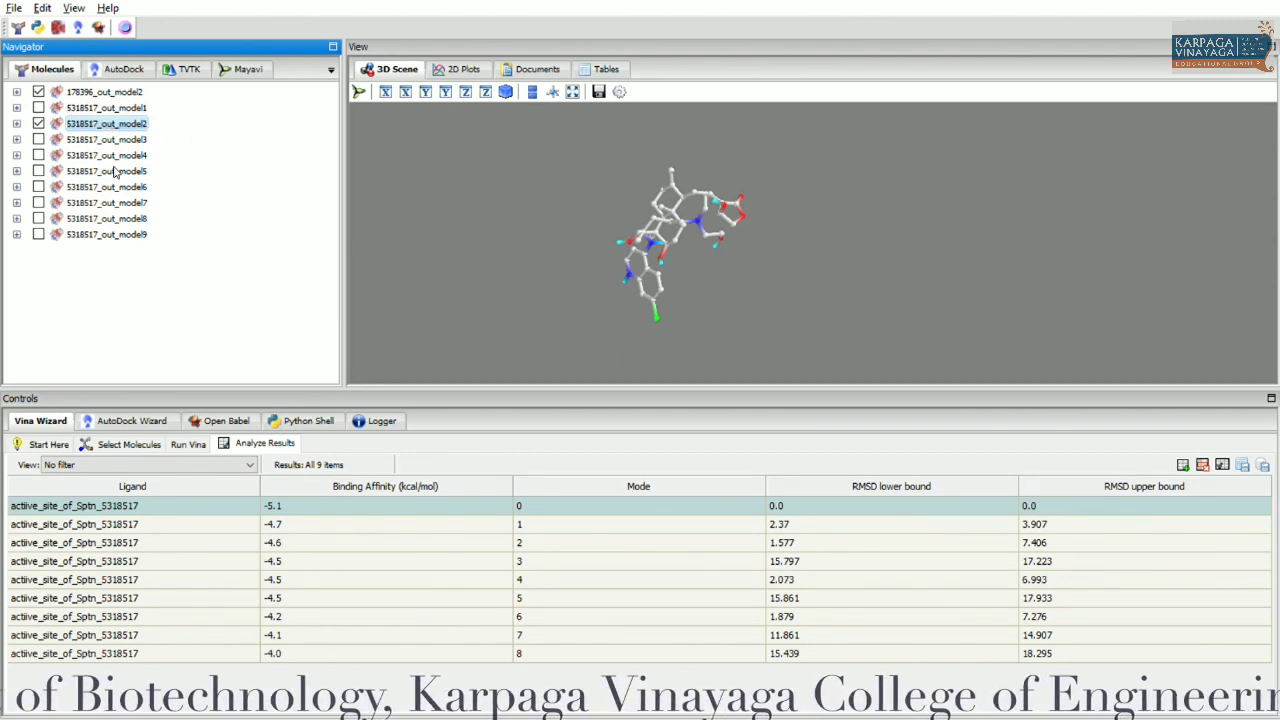
Step: Toggle the visibility of 5318517_out_model2 and 178396_out_model2 in turn to compare the placement of the two ligands
{"action": "left_click", "coordinate": [38, 122]}
{"action": "left_click", "coordinate": [38, 122]}
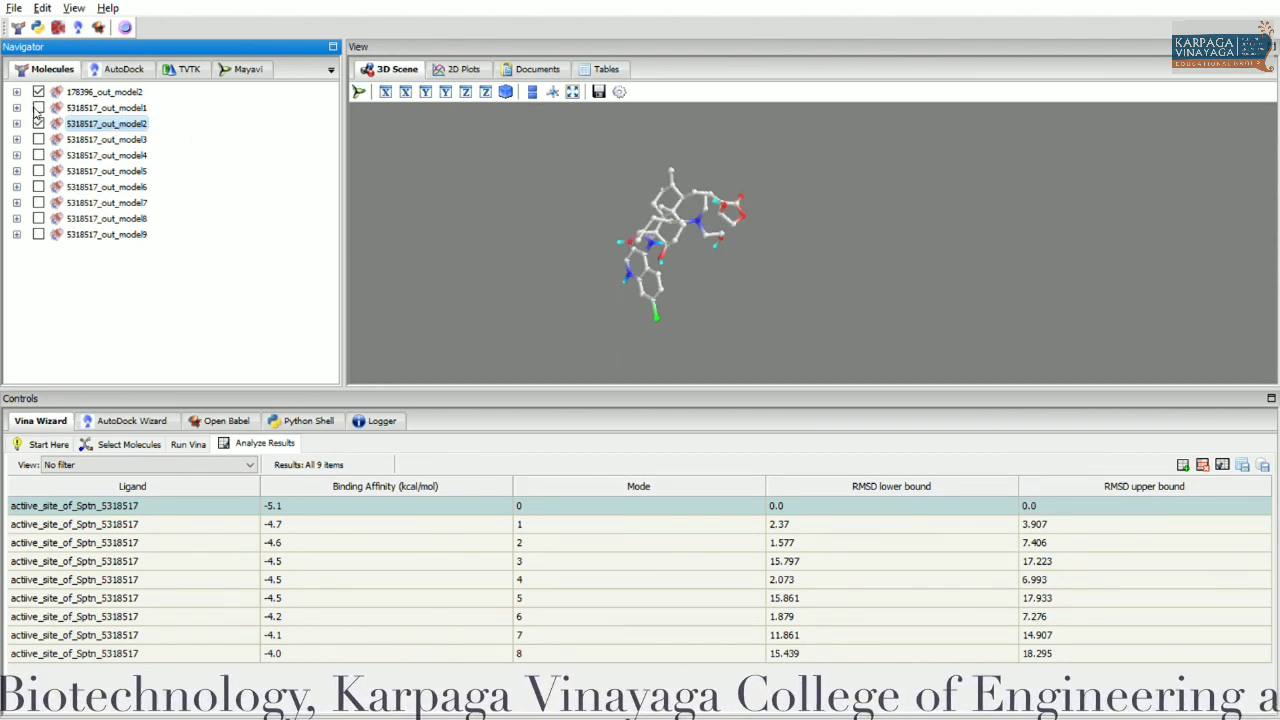
{"action": "left_click", "coordinate": [38, 121]}
{"action": "left_click", "coordinate": [38, 121]}
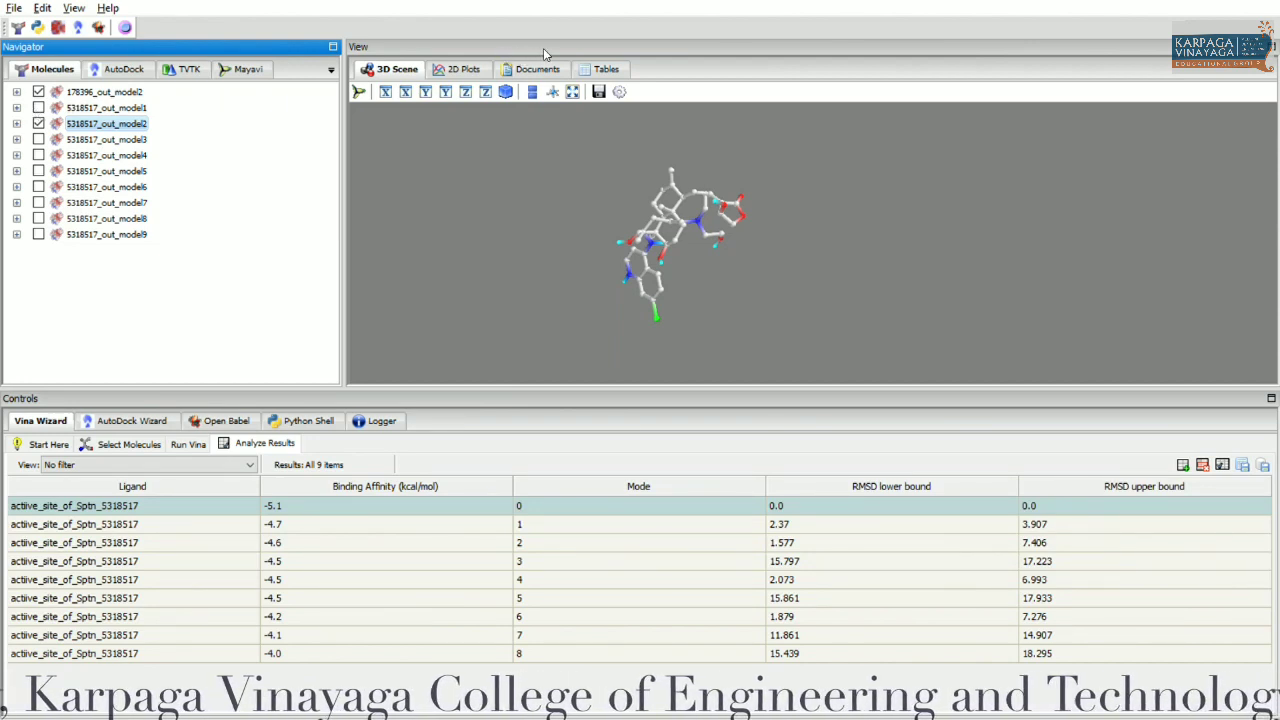
{"action": "left_click", "coordinate": [87, 87]}
{"action": "left_click", "coordinate": [38, 89]}
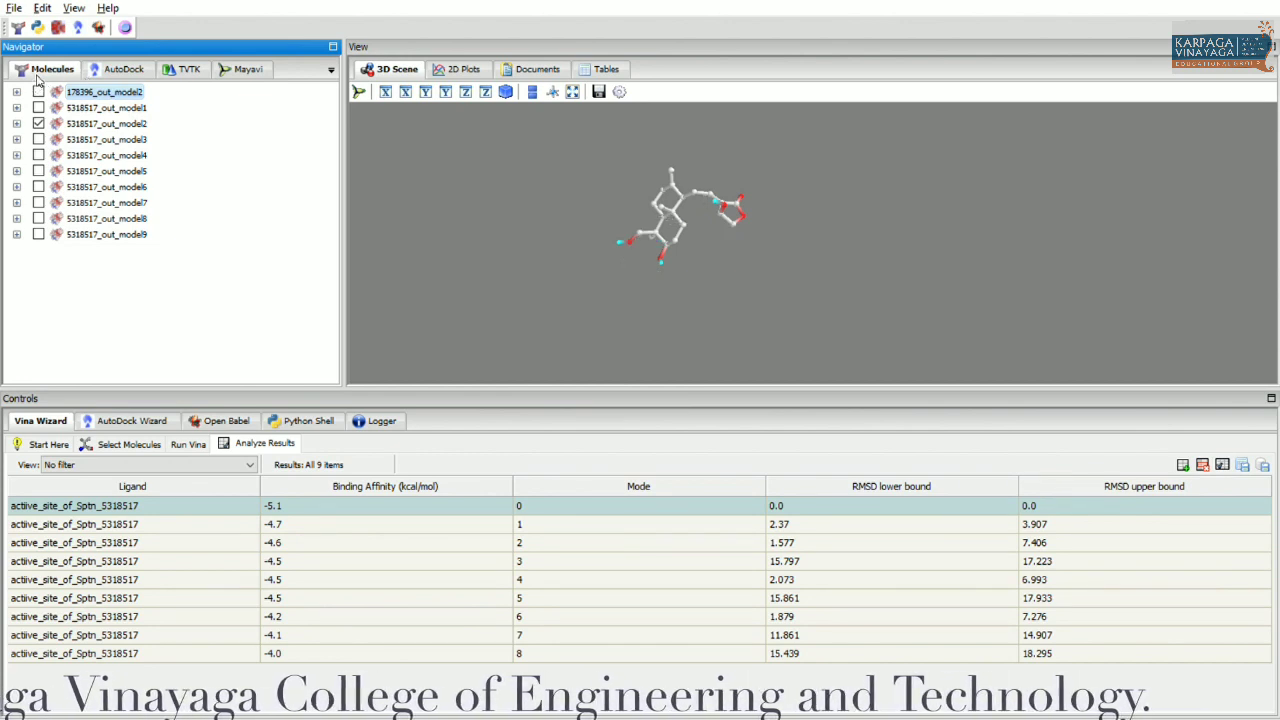
{"action": "left_click", "coordinate": [38, 88]}
{"action": "left_click", "coordinate": [38, 88]}
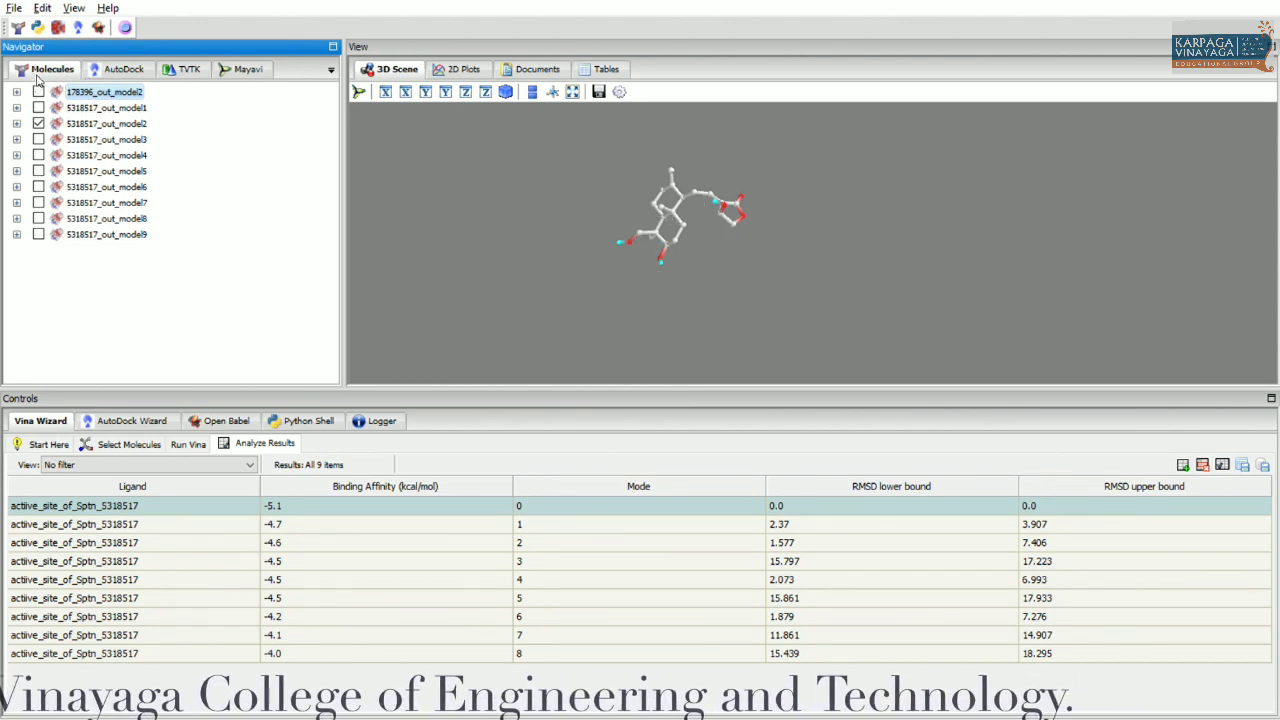
{"action": "left_click", "coordinate": [39, 91]}
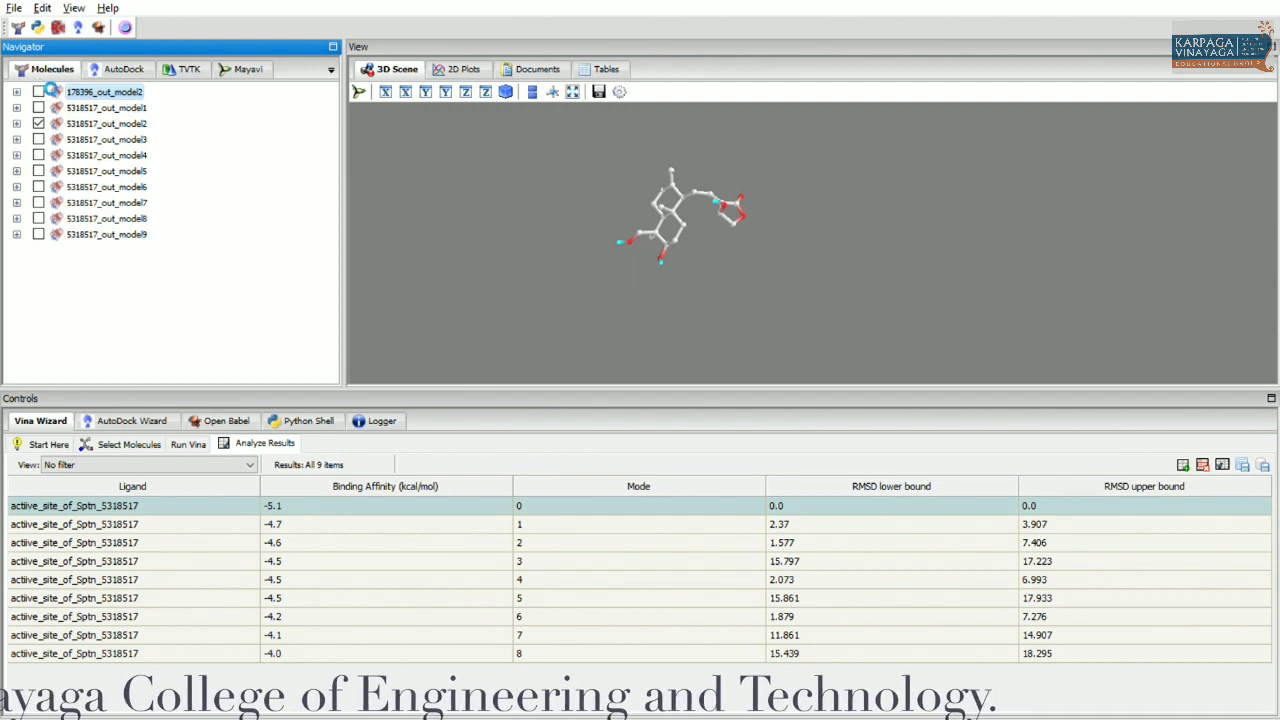
{"action": "left_click", "coordinate": [39, 121]}
{"action": "left_click", "coordinate": [38, 121]}
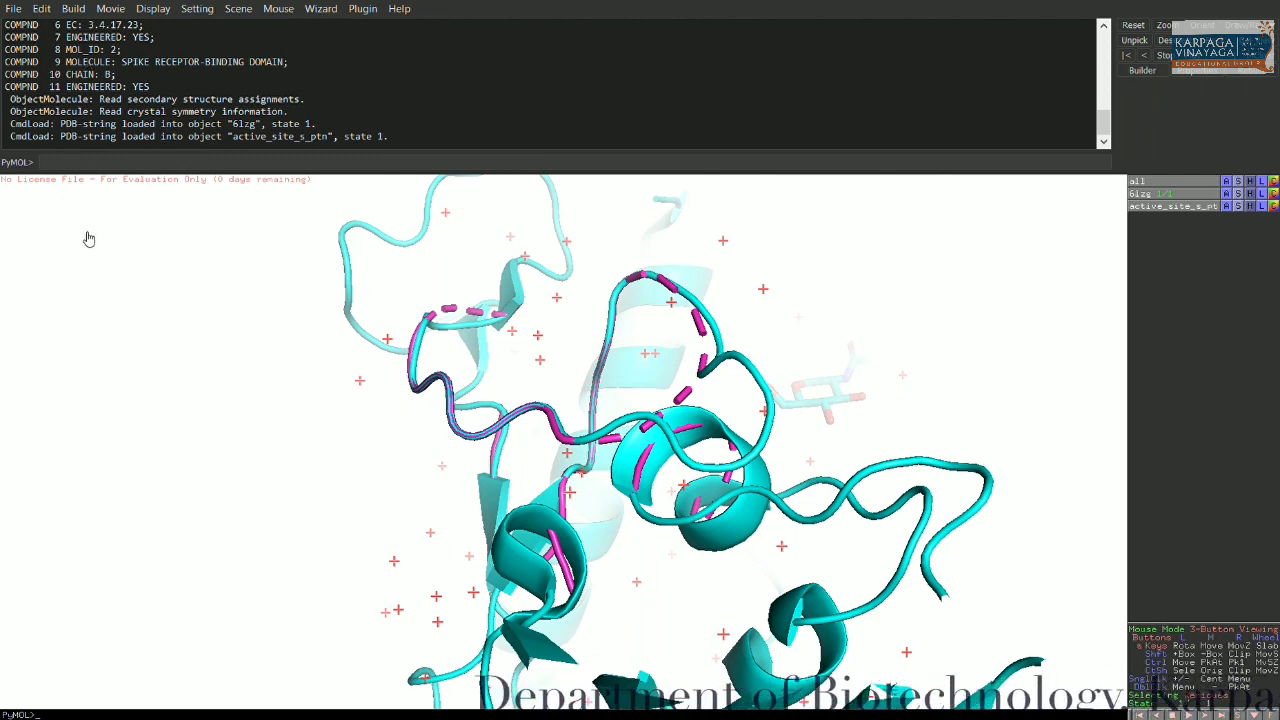
Step: Switch to PyMOL and load Drug_result and model_2_result alongside 6lzg and active_site_s_ptn
{"action": "double_click", "coordinate": [307, 98]}
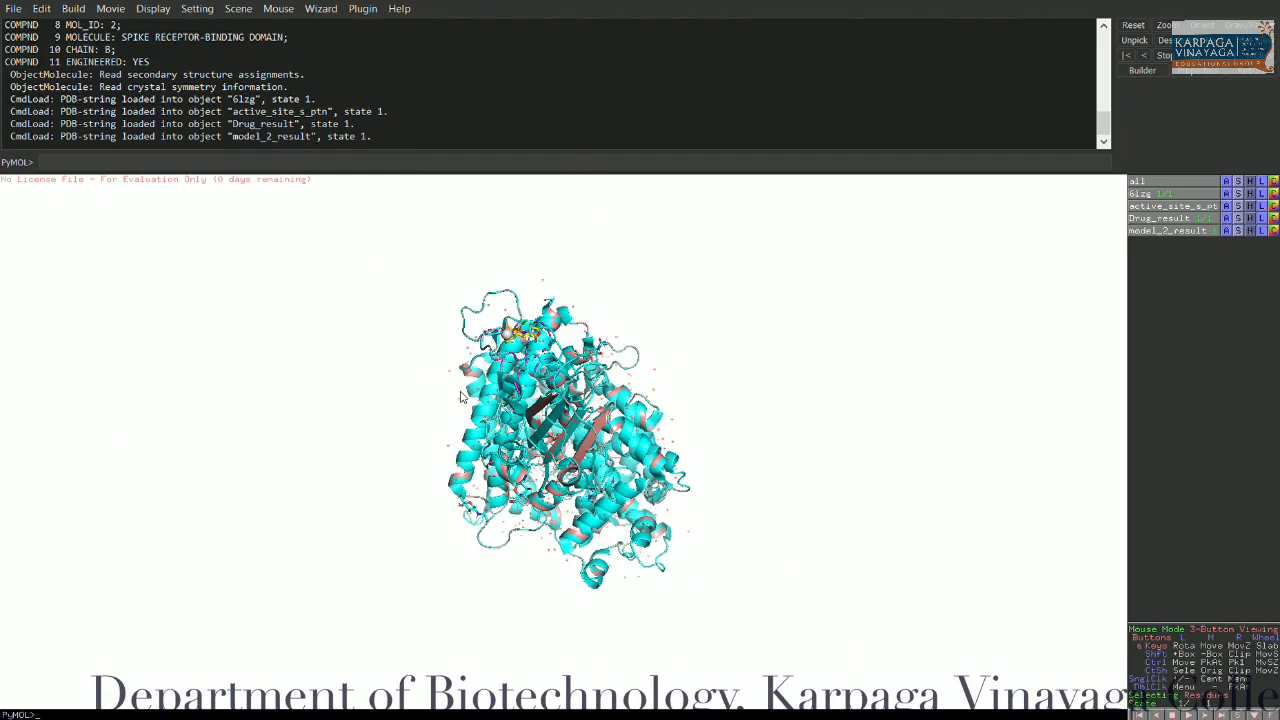
{"action": "left_click_drag", "start_coordinate": [744, 373], "coordinate": [783, 454]}
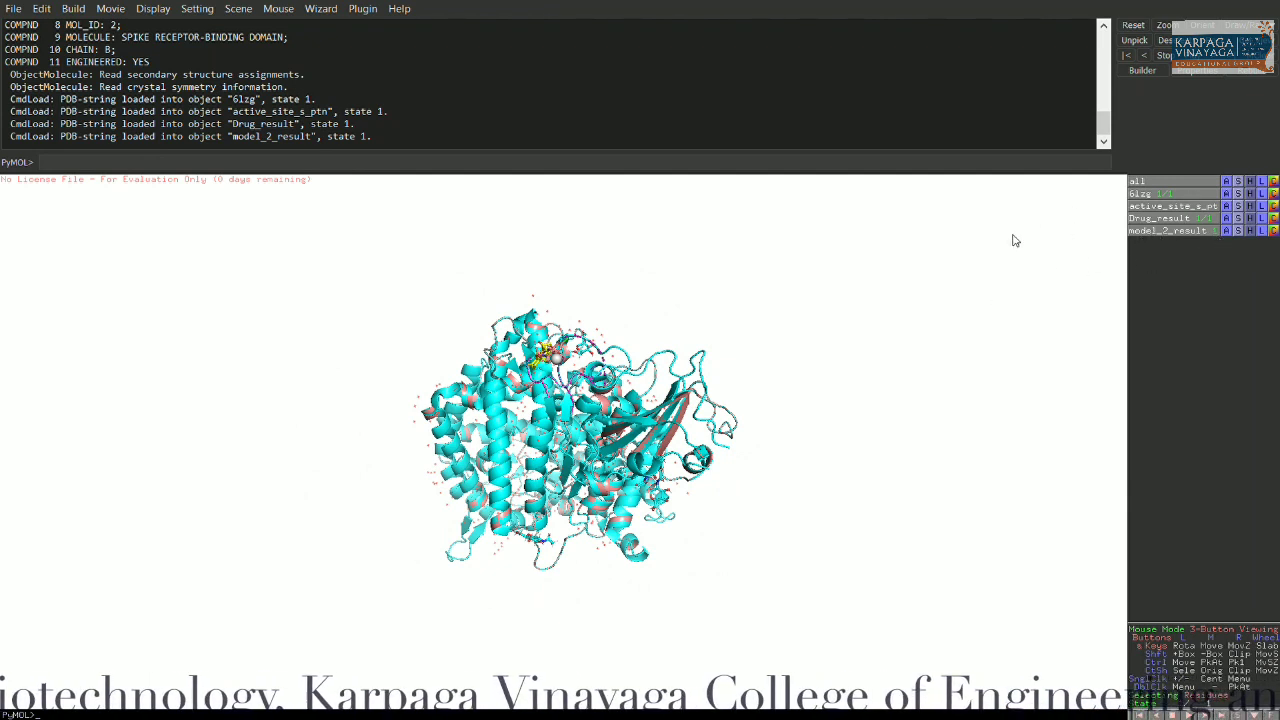
{"action": "right_click", "coordinate": [795, 261]}
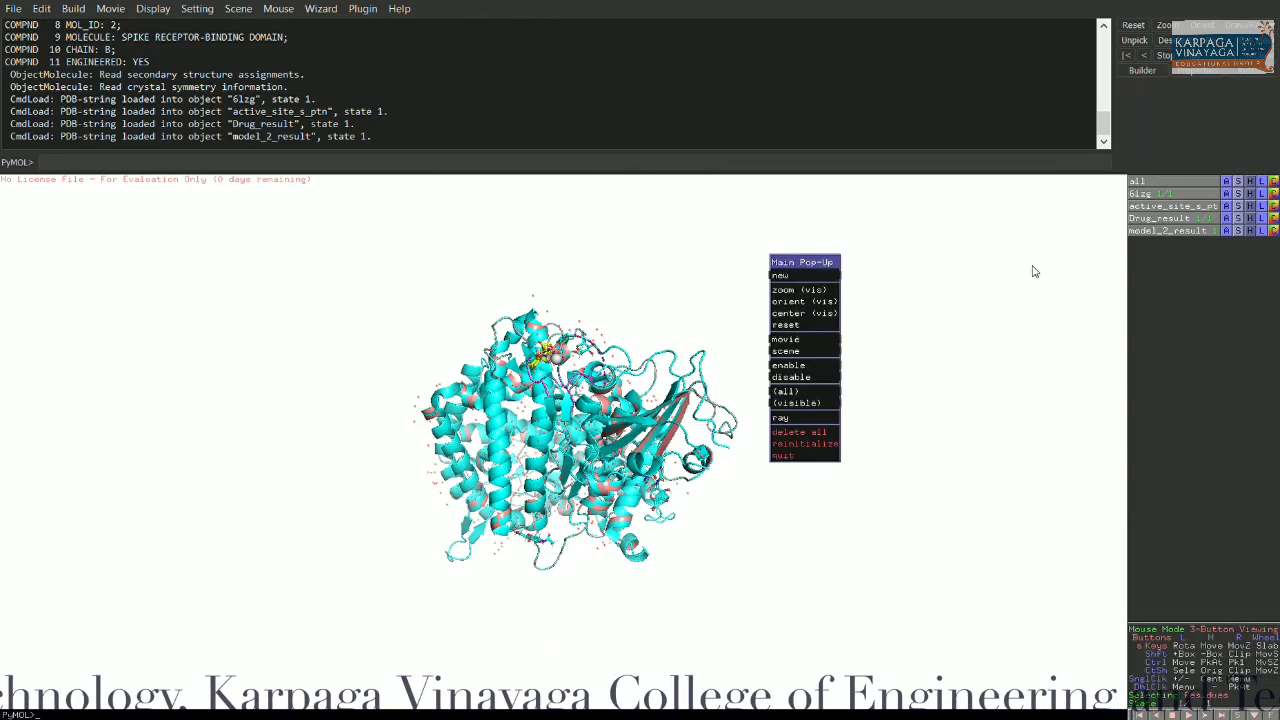
{"action": "left_click", "coordinate": [826, 290]}
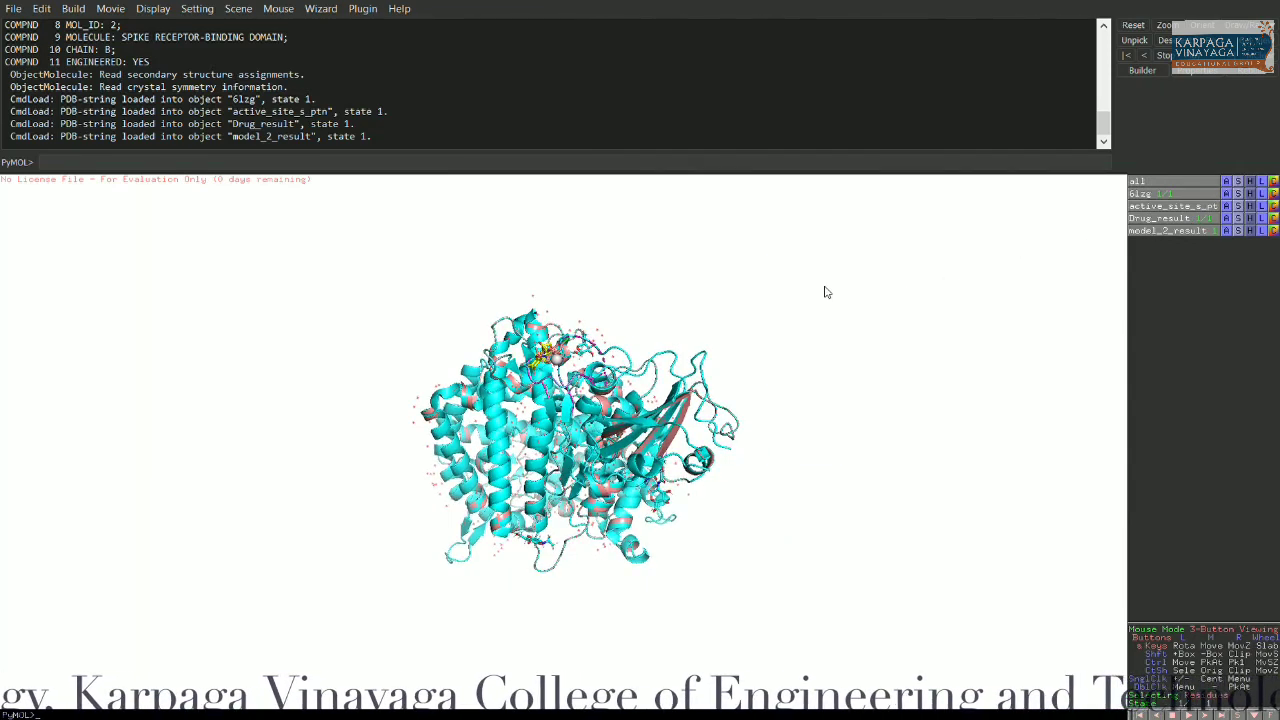
Step: Remove the water molecules from all loaded objects
{"action": "left_click_drag", "start_coordinate": [760, 308], "coordinate": [826, 300]}
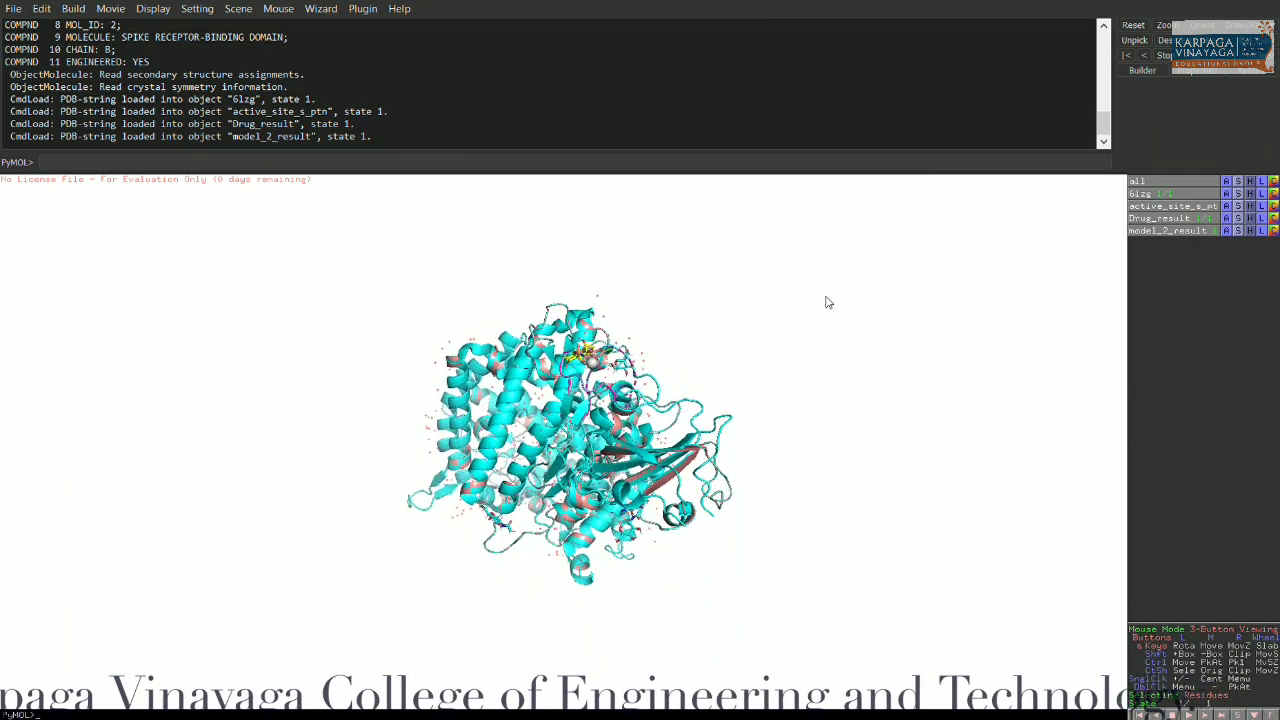
{"action": "left_click_drag", "start_coordinate": [367, 413], "coordinate": [684, 353]}
{"action": "left_click_drag", "start_coordinate": [444, 387], "coordinate": [463, 379]}
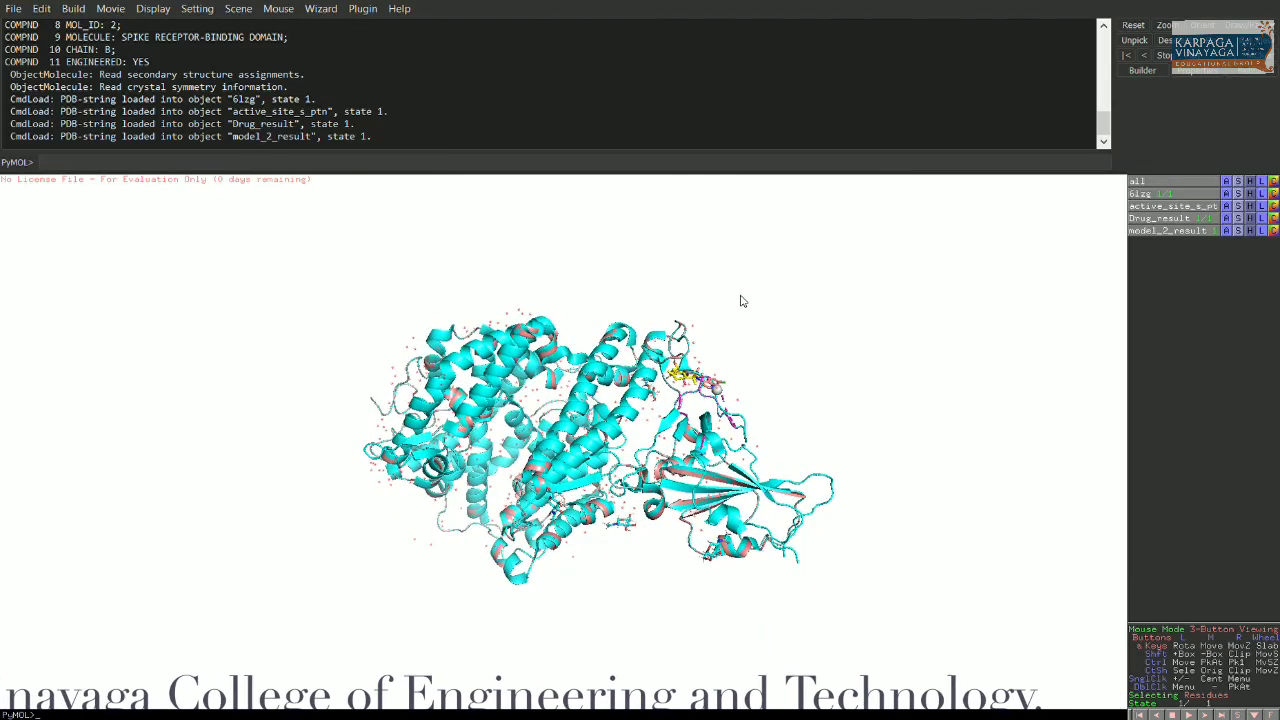
{"action": "left_click", "coordinate": [1227, 183]}
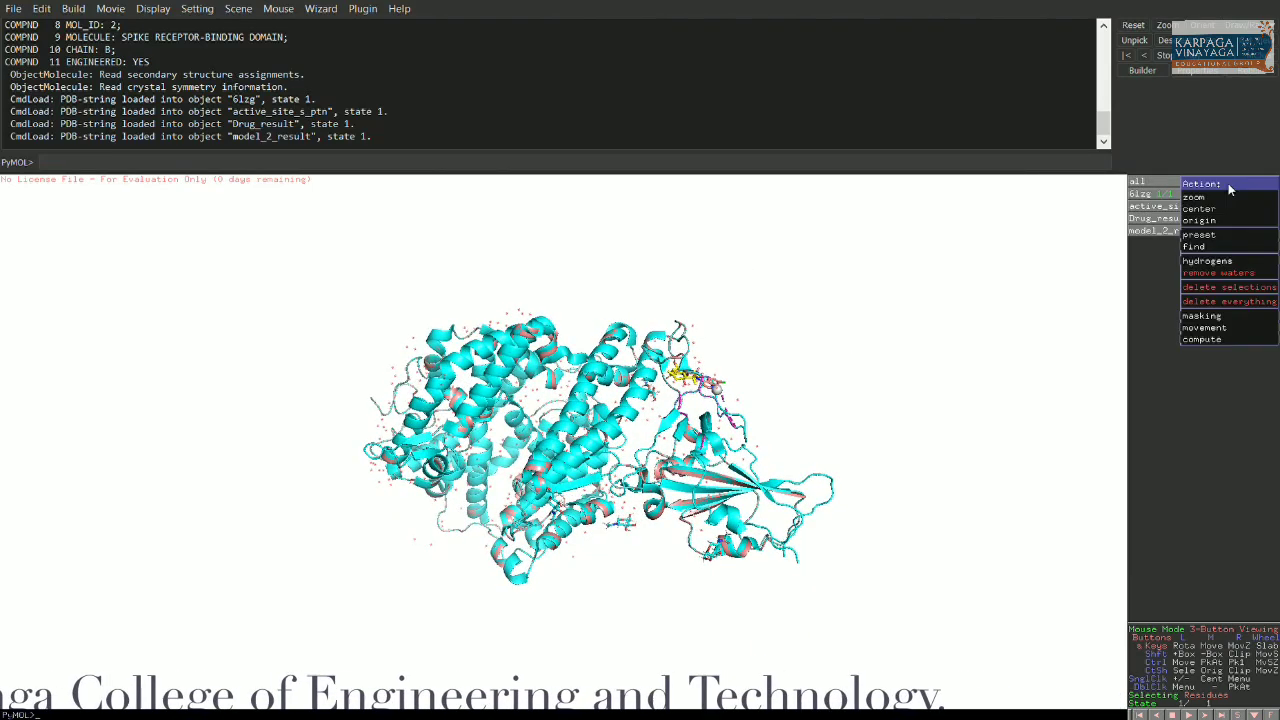
{"action": "left_click", "coordinate": [1251, 277]}
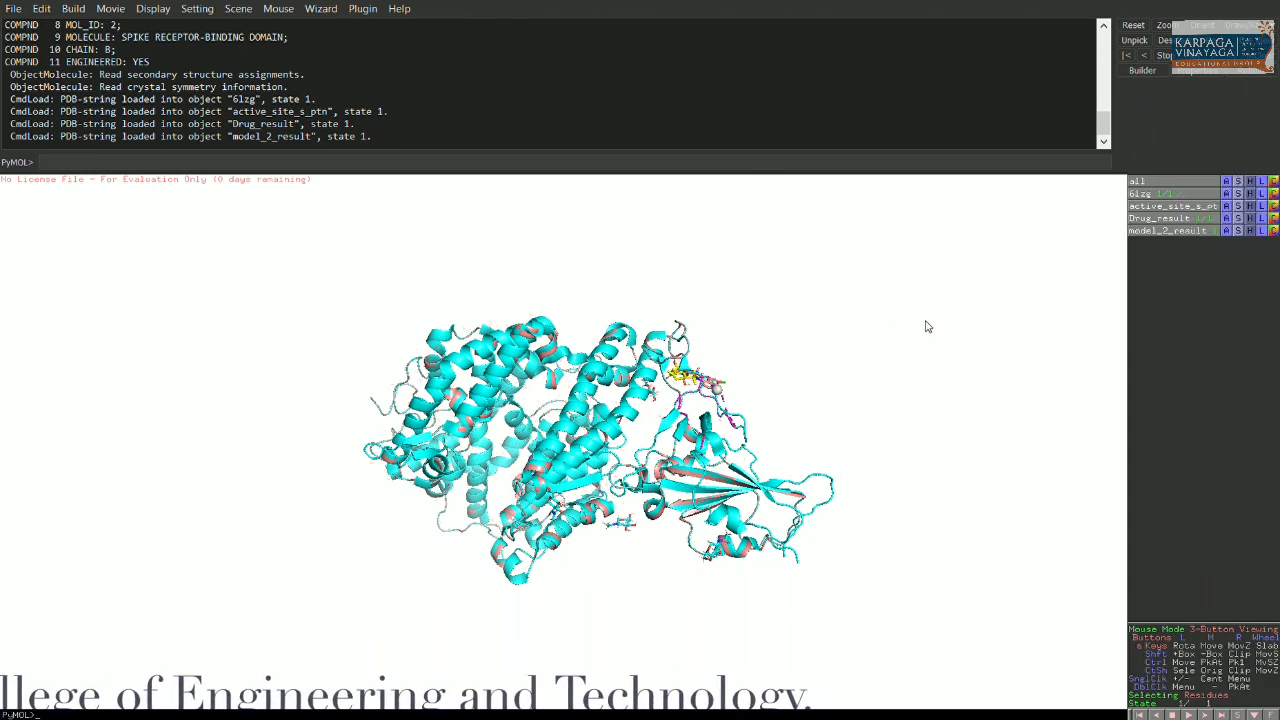
Step: Colour the 6lzg structure with the wheat tint
{"action": "left_click_drag", "start_coordinate": [794, 352], "coordinate": [700, 337]}
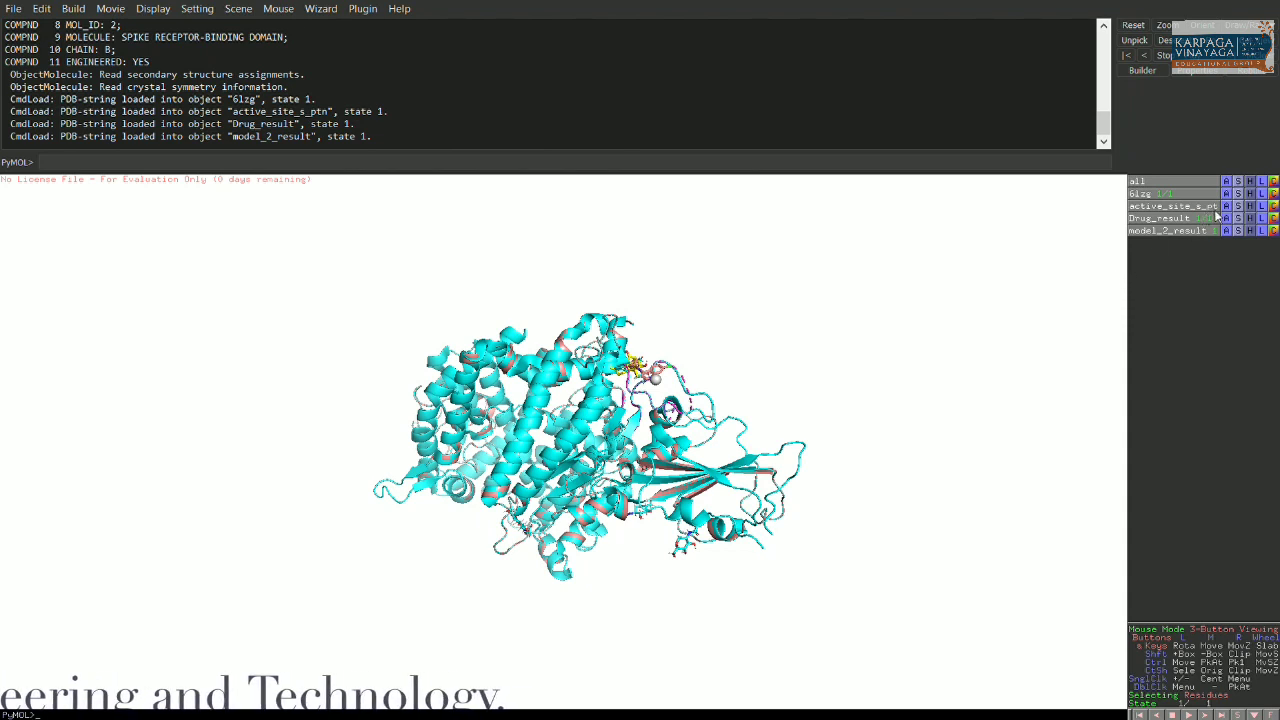
{"action": "left_click_drag", "start_coordinate": [943, 306], "coordinate": [947, 311]}
{"action": "right_click", "coordinate": [947, 311]}
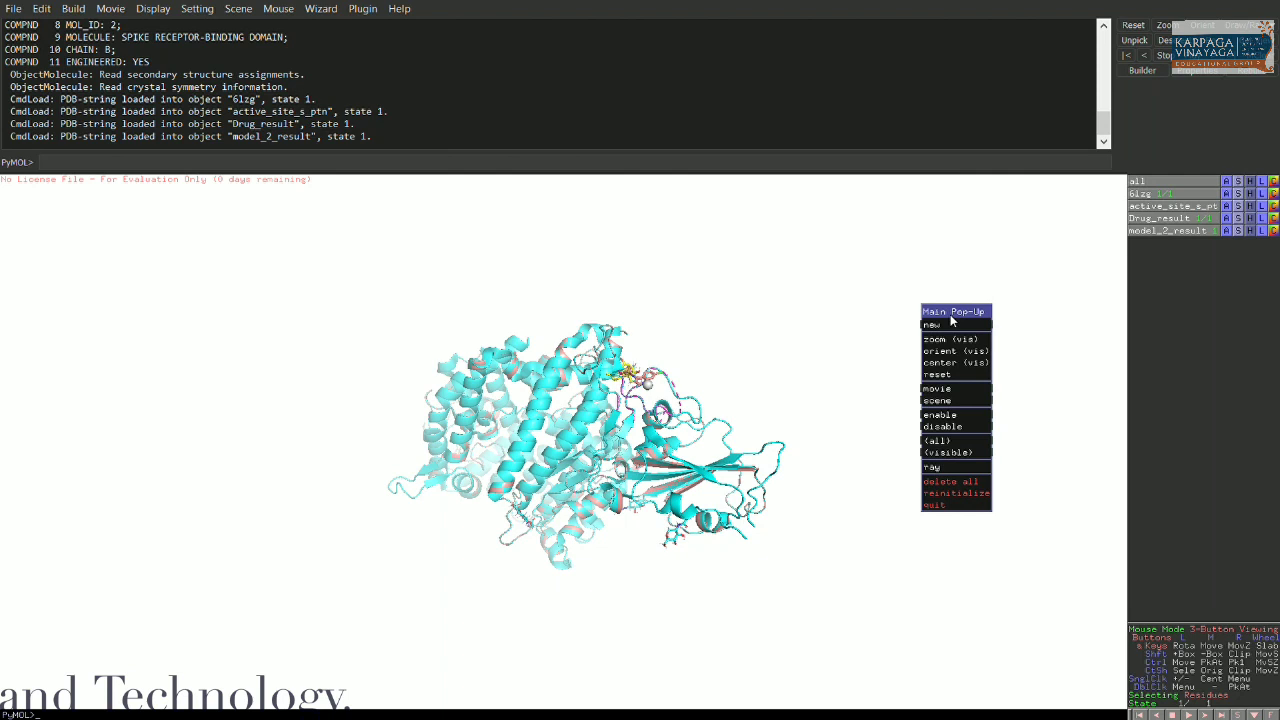
{"action": "left_click", "coordinate": [944, 346]}
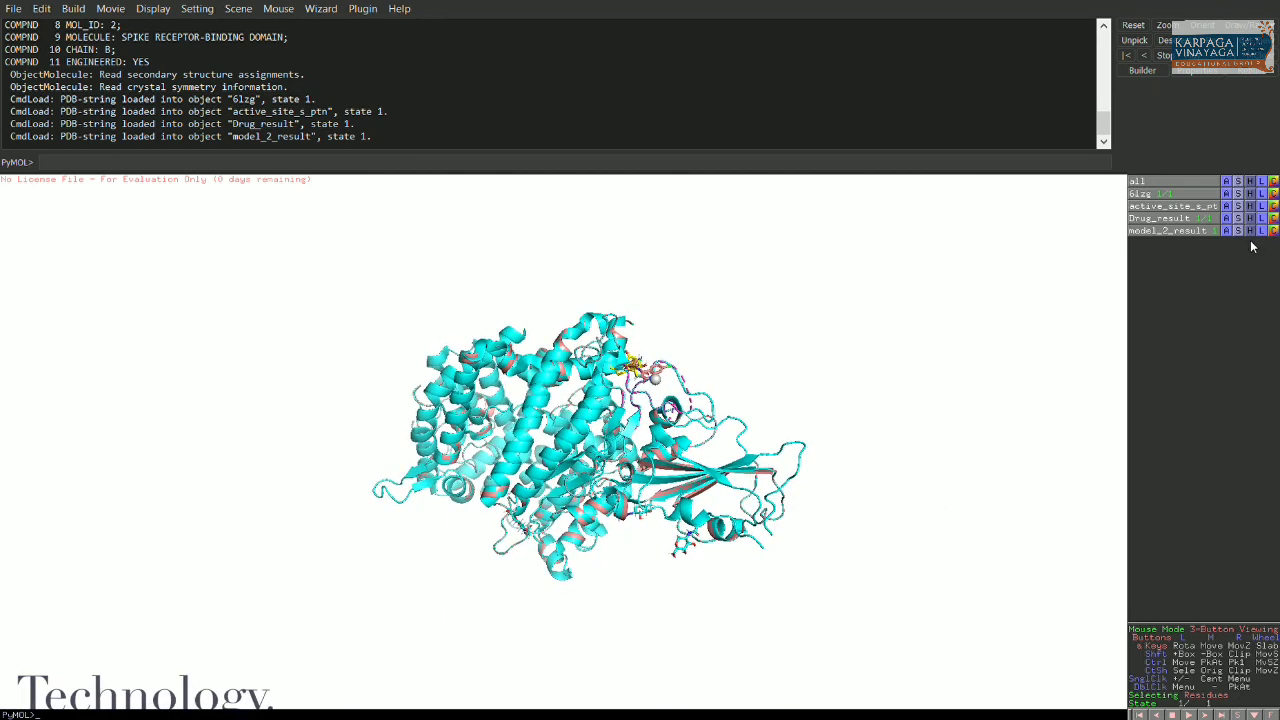
{"action": "left_click", "coordinate": [1273, 194]}
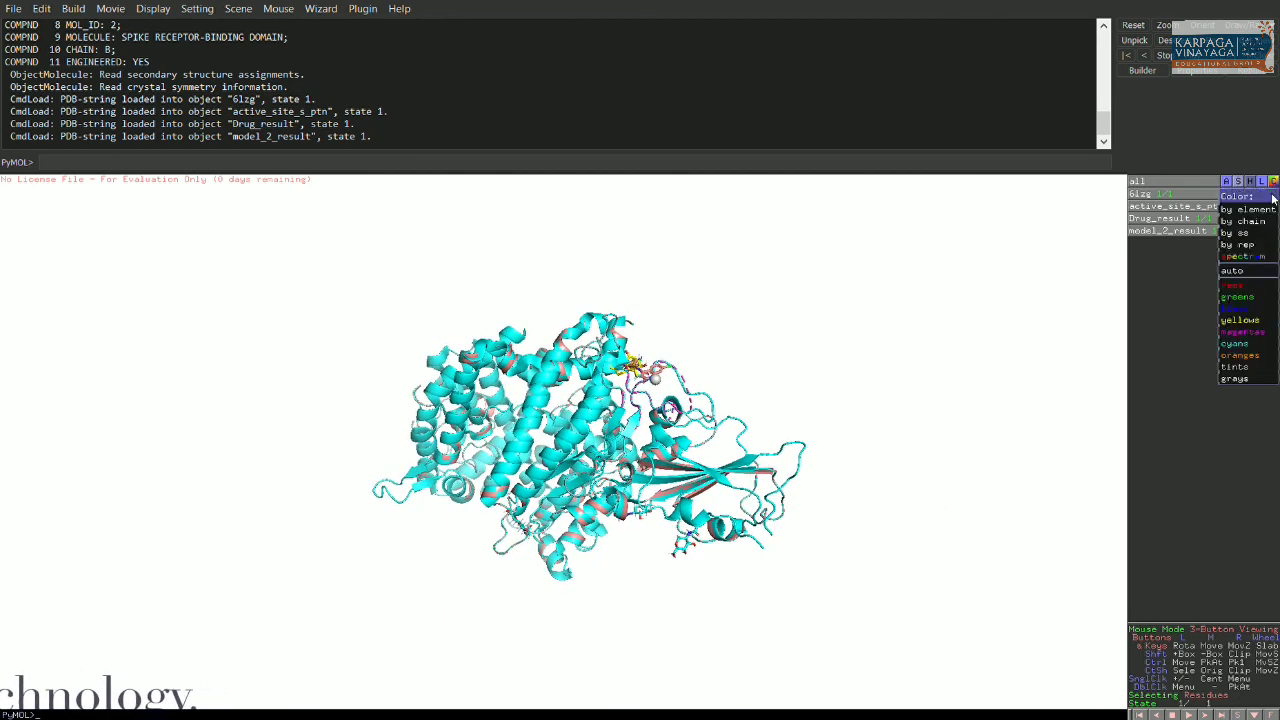
{"action": "mouse_move", "coordinate": [1236, 370]}
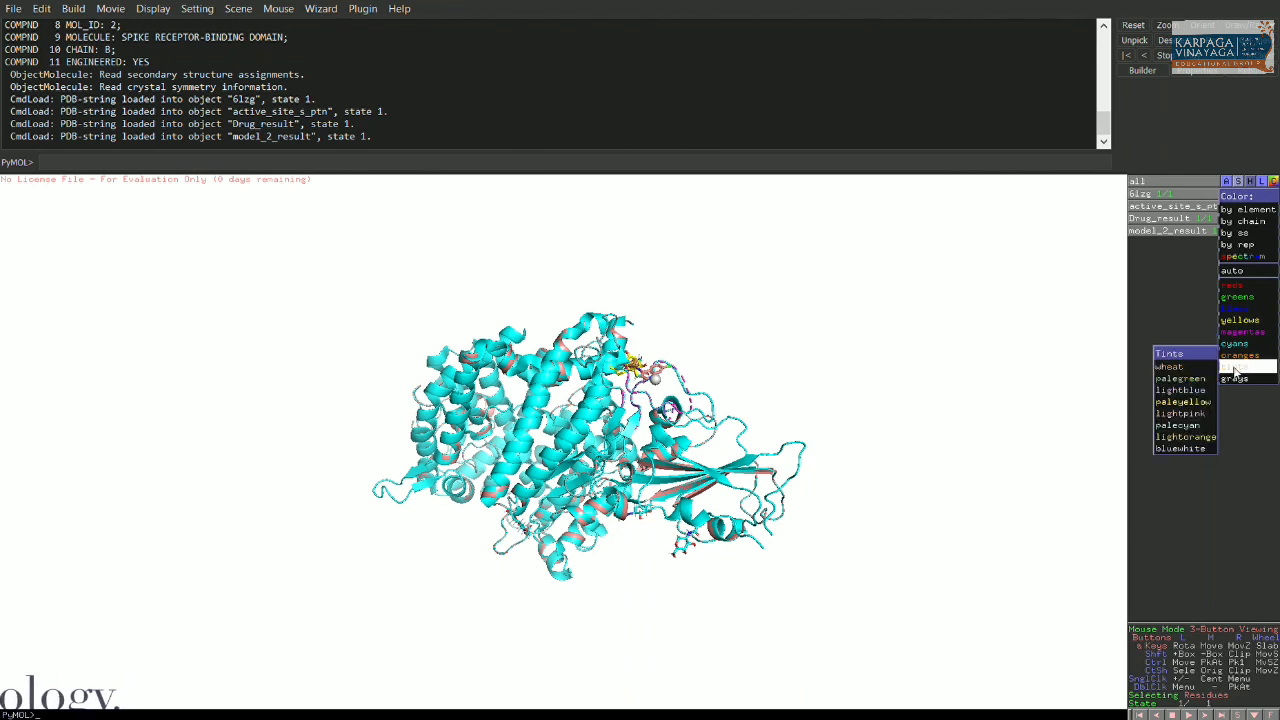
{"action": "left_click", "coordinate": [1170, 366]}
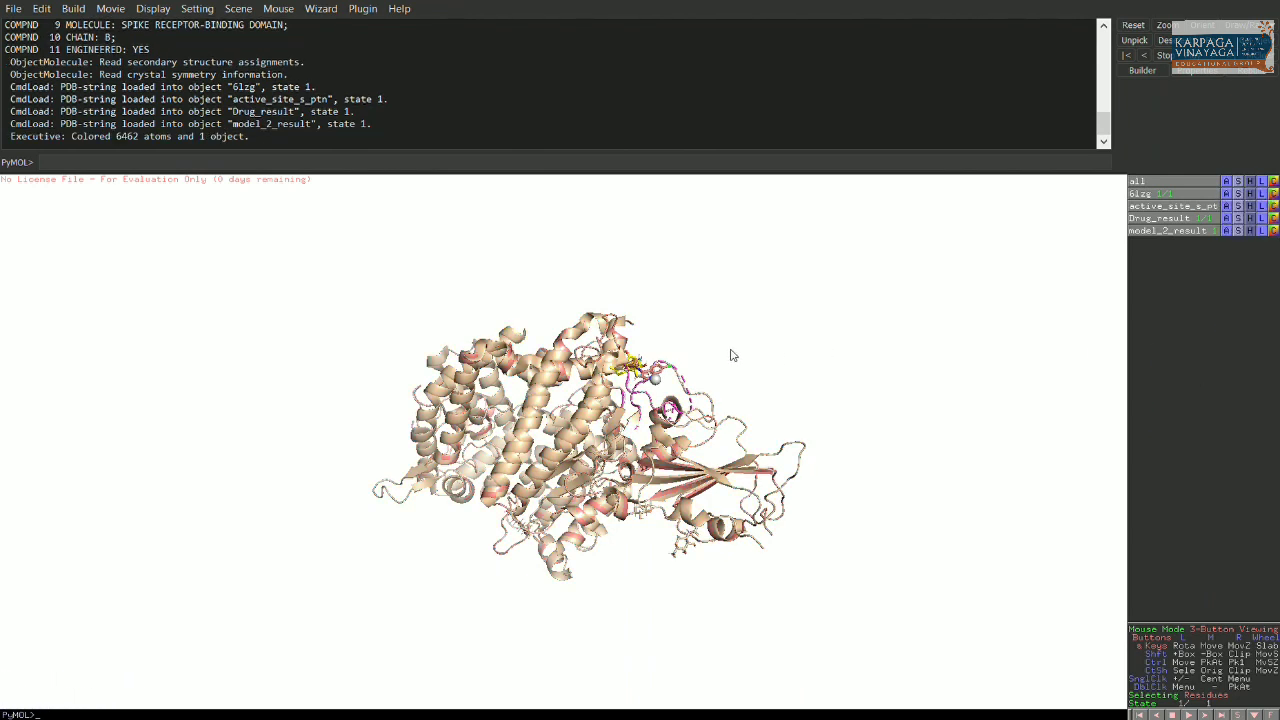
{"action": "left_click_drag", "start_coordinate": [846, 389], "coordinate": [782, 287]}
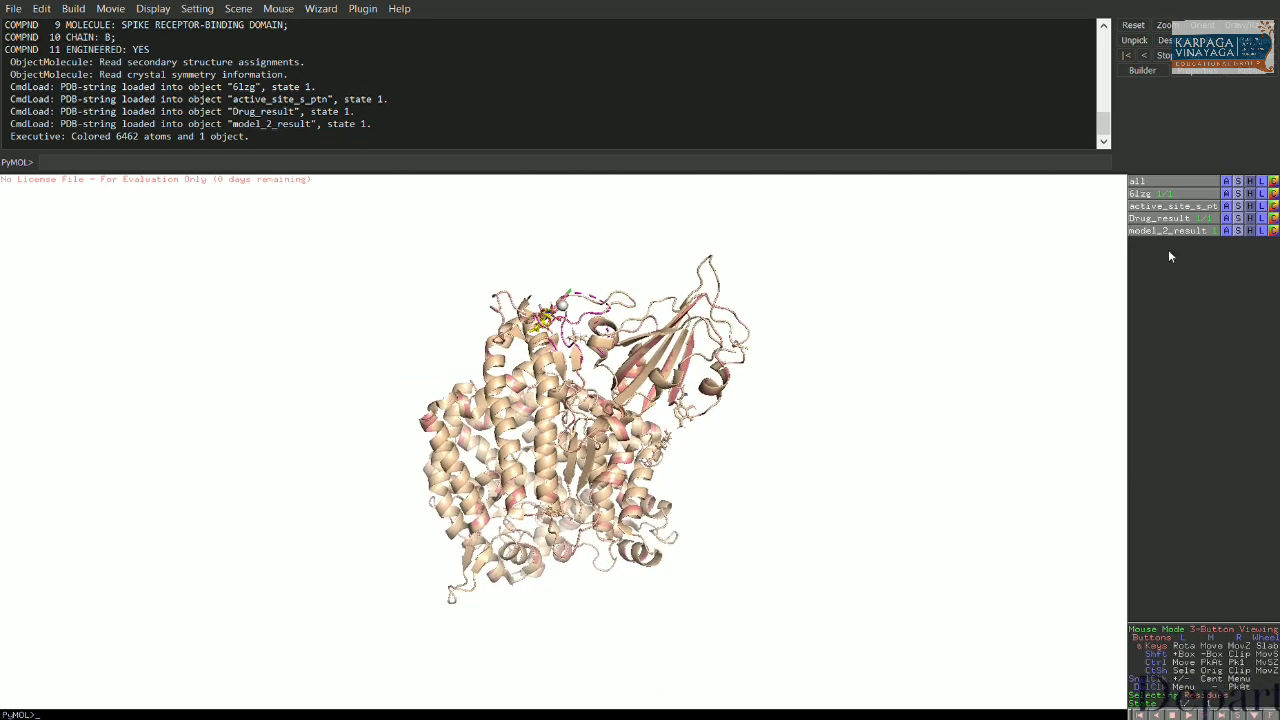
Step: Colour active_site_s_ptn gray80 and display it as a surface
{"action": "left_click", "coordinate": [1274, 218]}
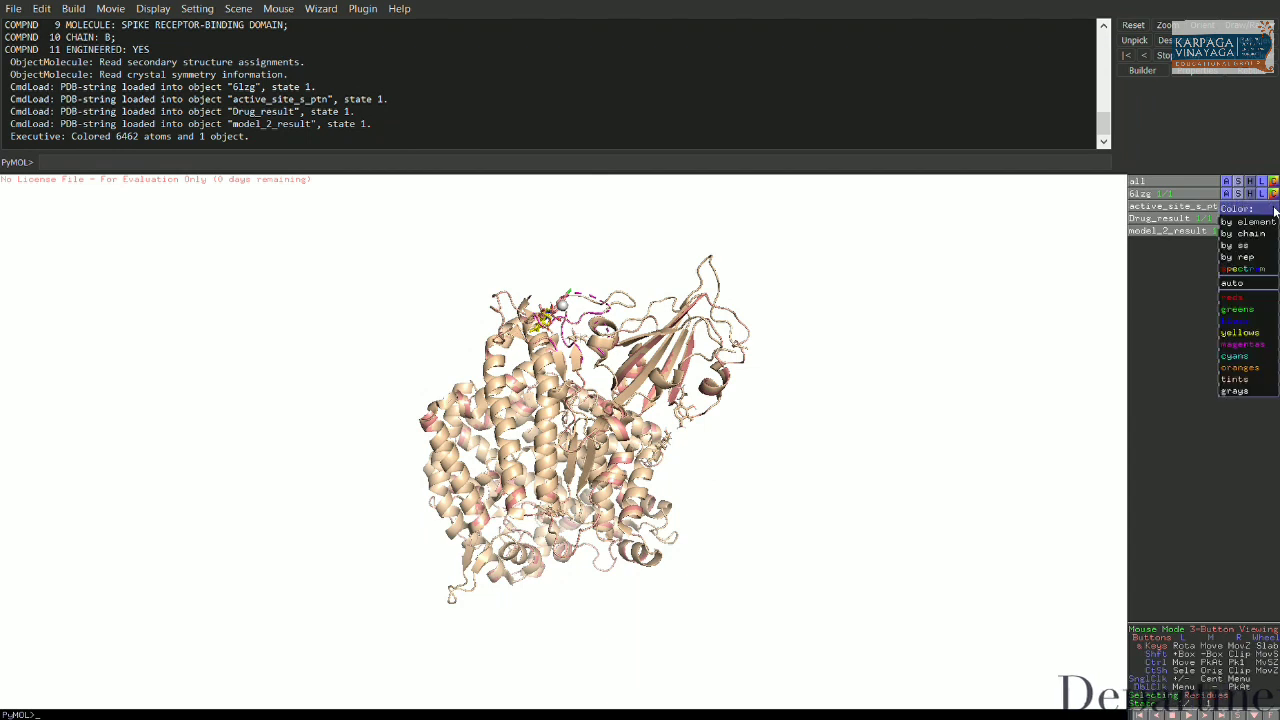
{"action": "mouse_move", "coordinate": [1240, 391]}
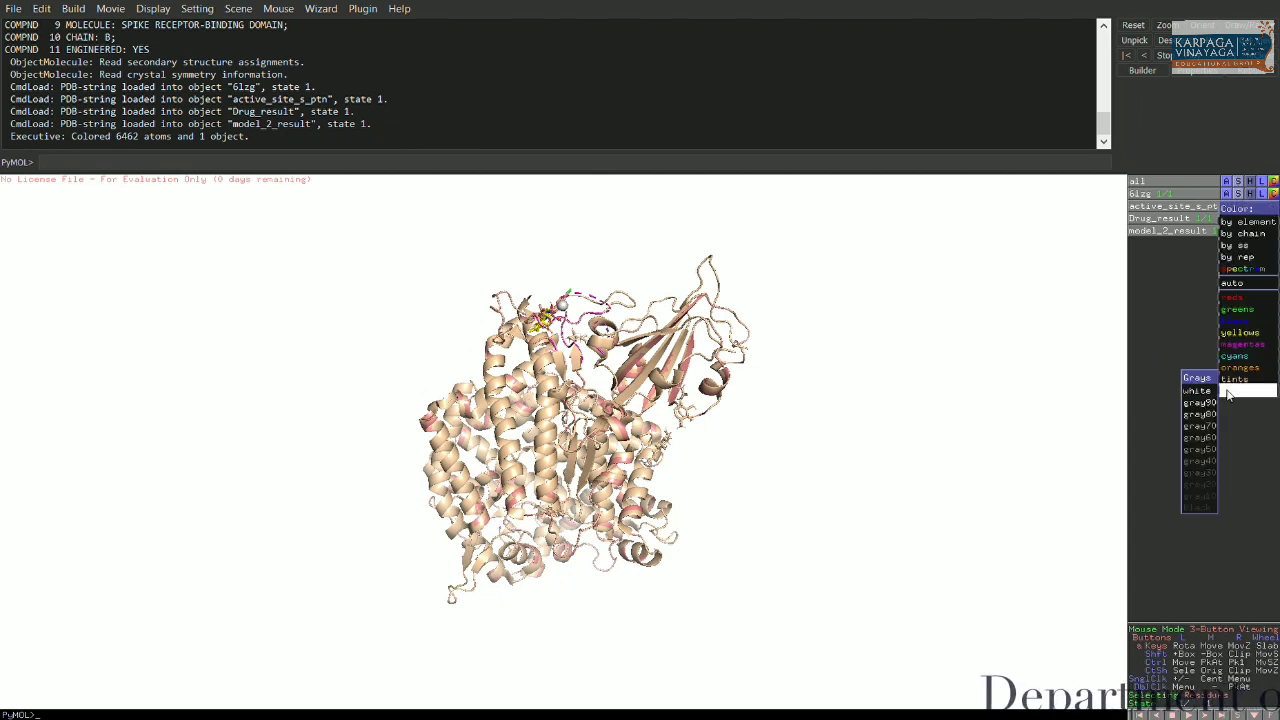
{"action": "left_click", "coordinate": [1197, 415]}
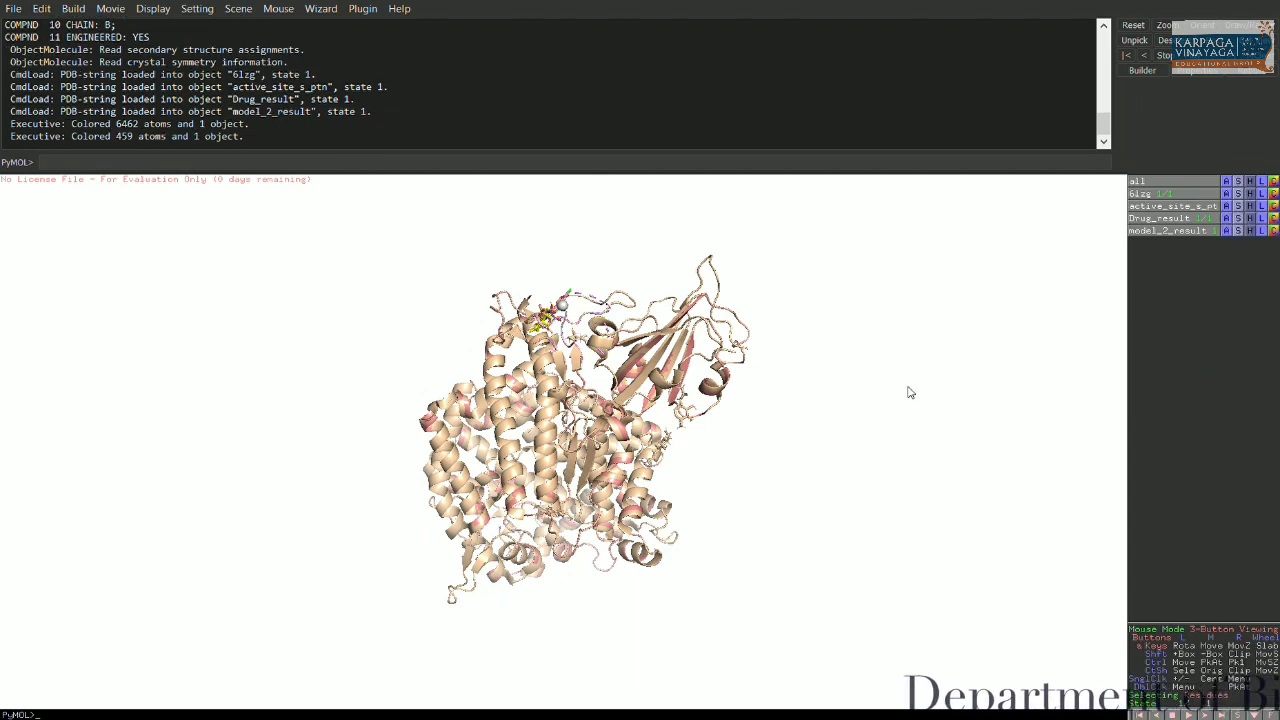
{"action": "left_click", "coordinate": [1238, 206]}
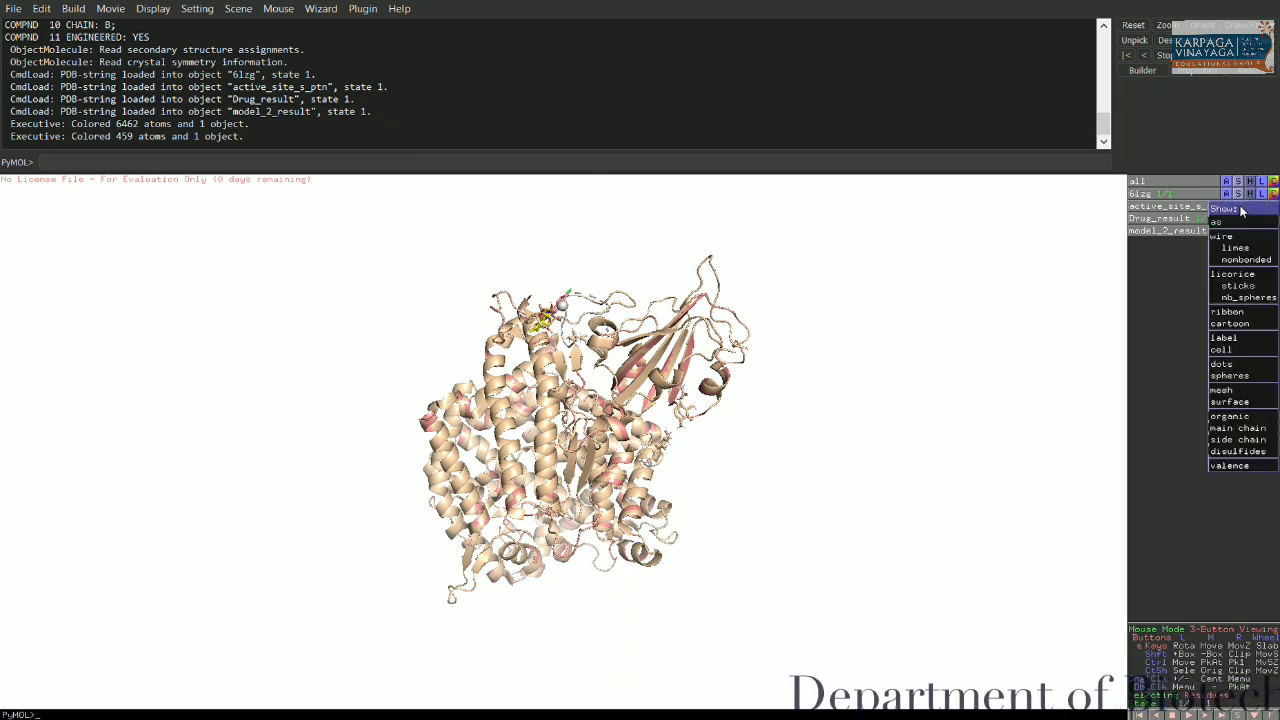
{"action": "left_click", "coordinate": [1232, 402]}
Step: Examine the ligands inside the active-site surface pocket on the 6lzg complex from several angles
{"action": "left_click_drag", "start_coordinate": [614, 271], "coordinate": [614, 331]}
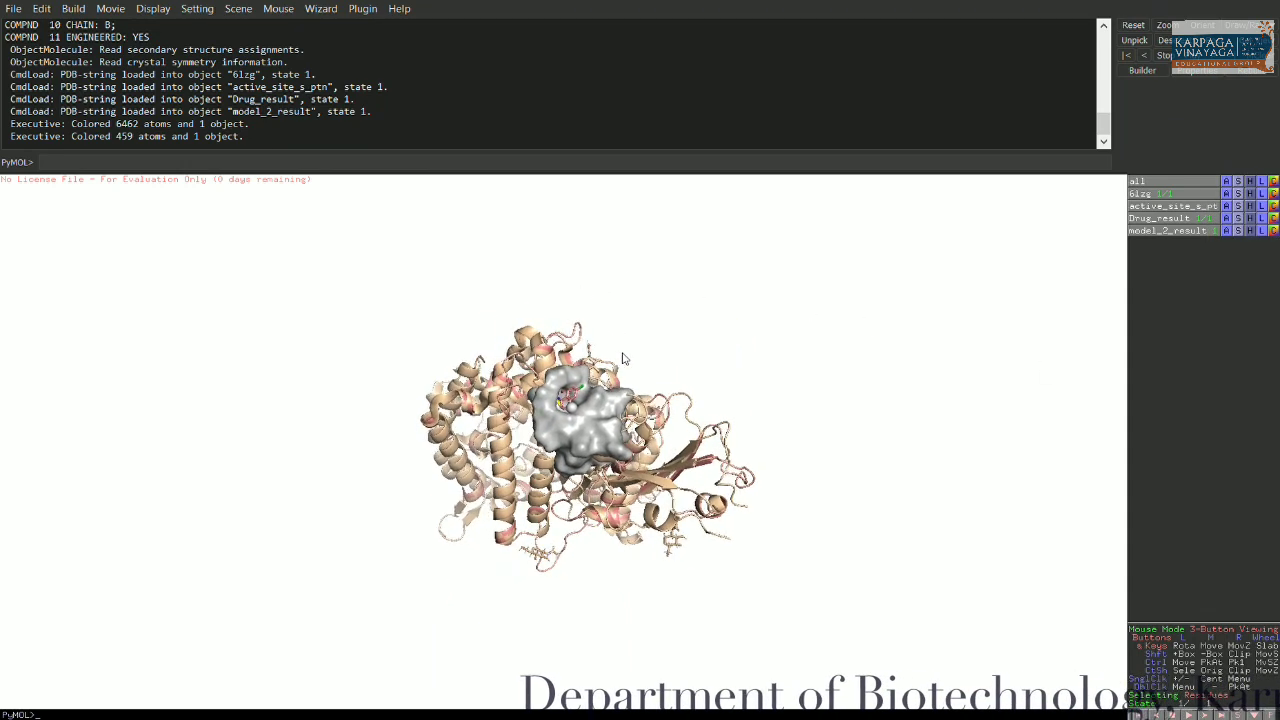
{"action": "left_click_drag", "start_coordinate": [574, 316], "coordinate": [618, 371]}
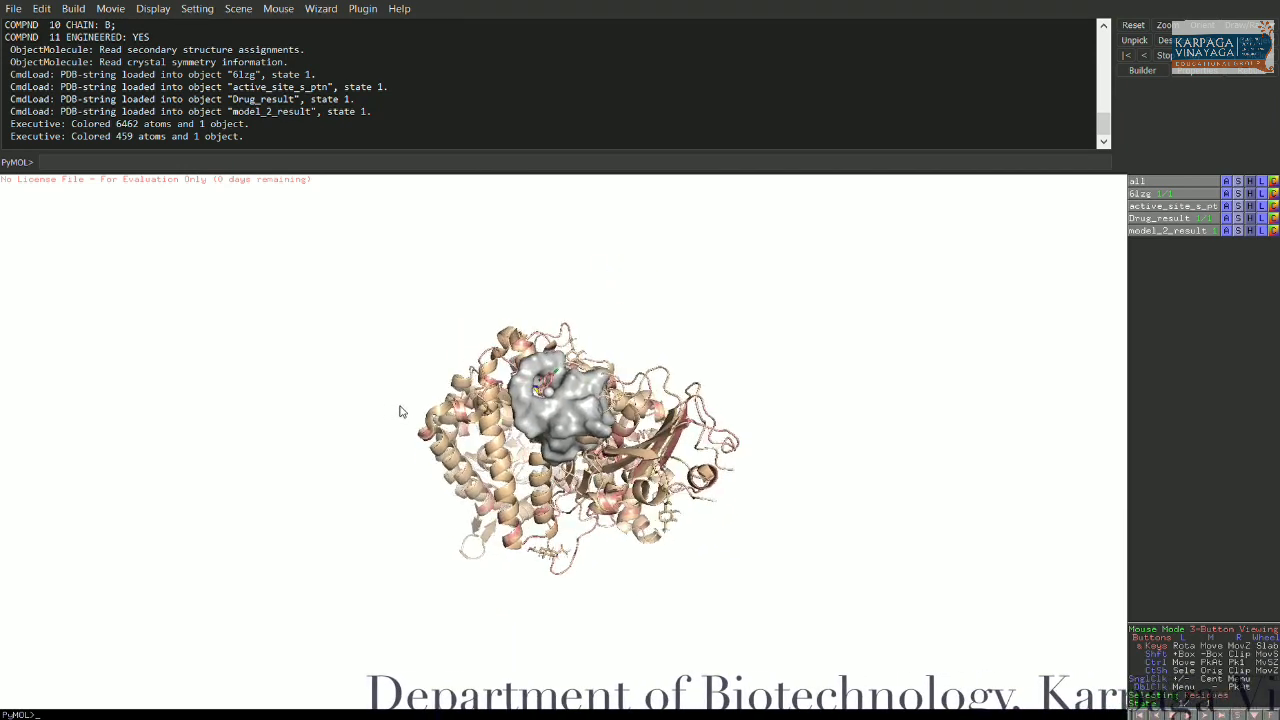
{"action": "left_click_drag", "start_coordinate": [415, 406], "coordinate": [484, 403]}
{"action": "left_click_drag", "start_coordinate": [609, 386], "coordinate": [591, 429]}
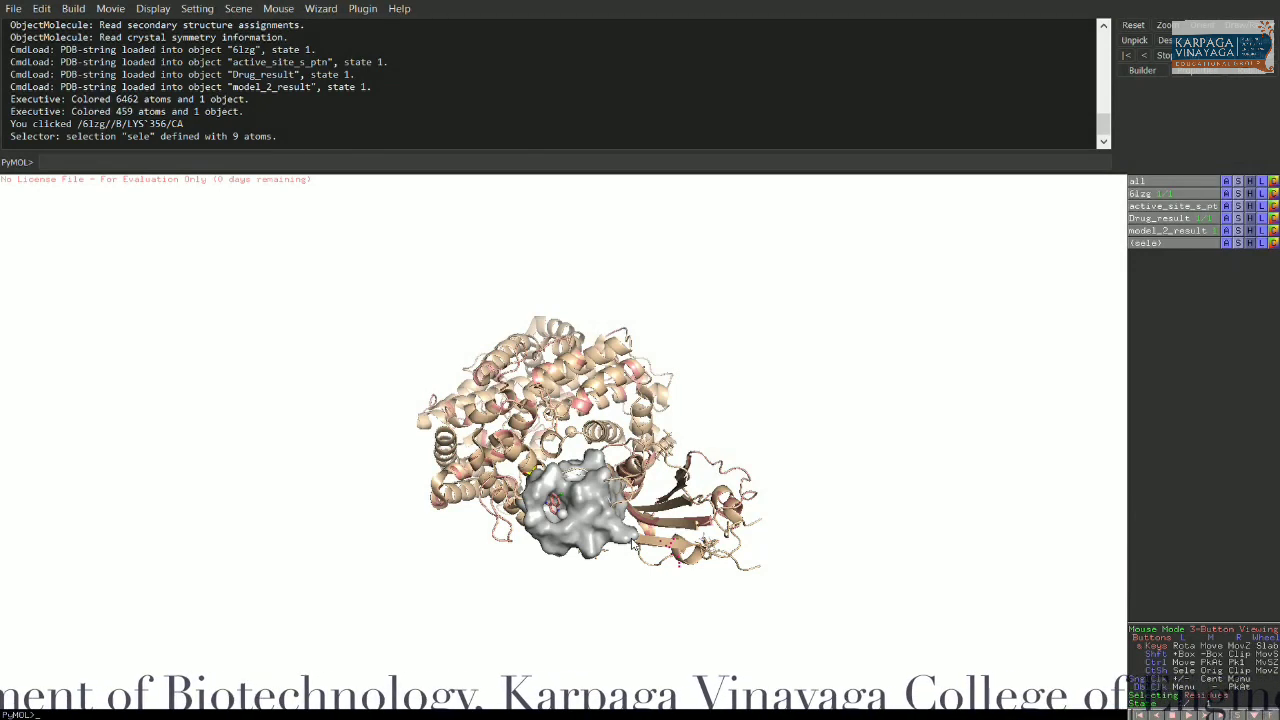
{"action": "left_click_drag", "start_coordinate": [474, 558], "coordinate": [486, 507]}
{"action": "left_click_drag", "start_coordinate": [811, 334], "coordinate": [740, 397]}
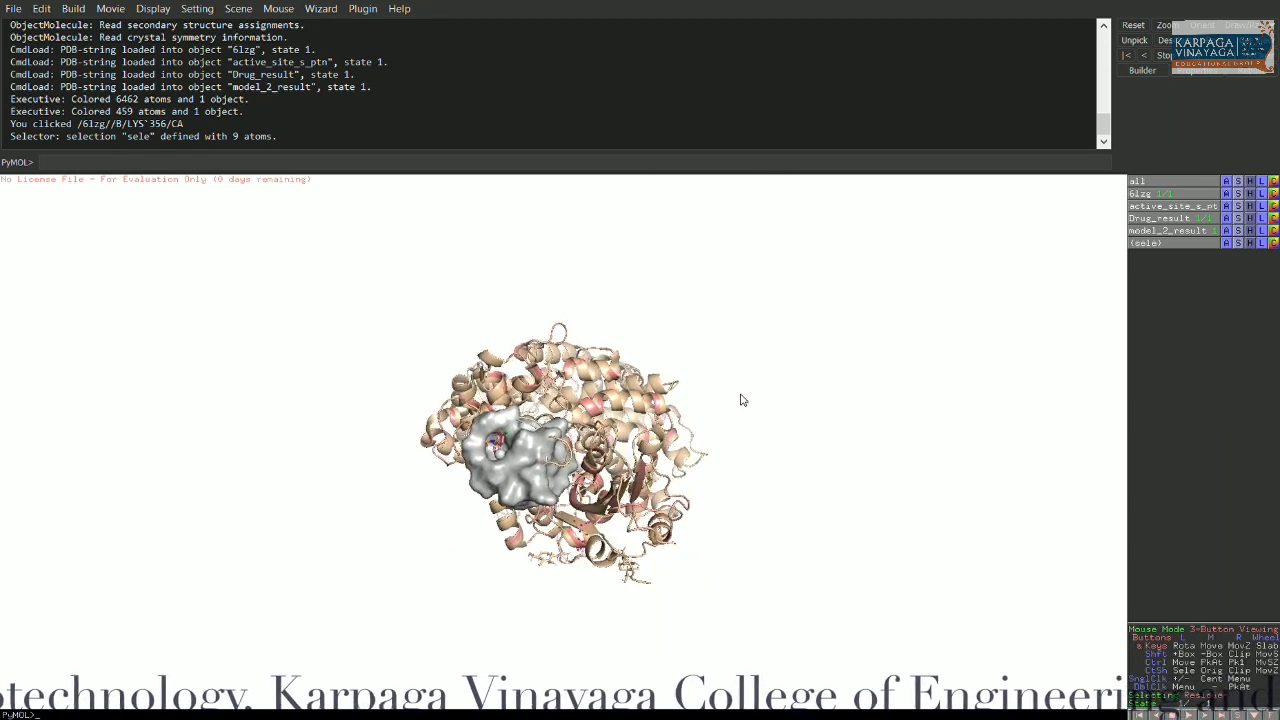
{"action": "left_click_drag", "start_coordinate": [377, 491], "coordinate": [445, 630]}
{"action": "left_click_drag", "start_coordinate": [530, 624], "coordinate": [566, 560]}
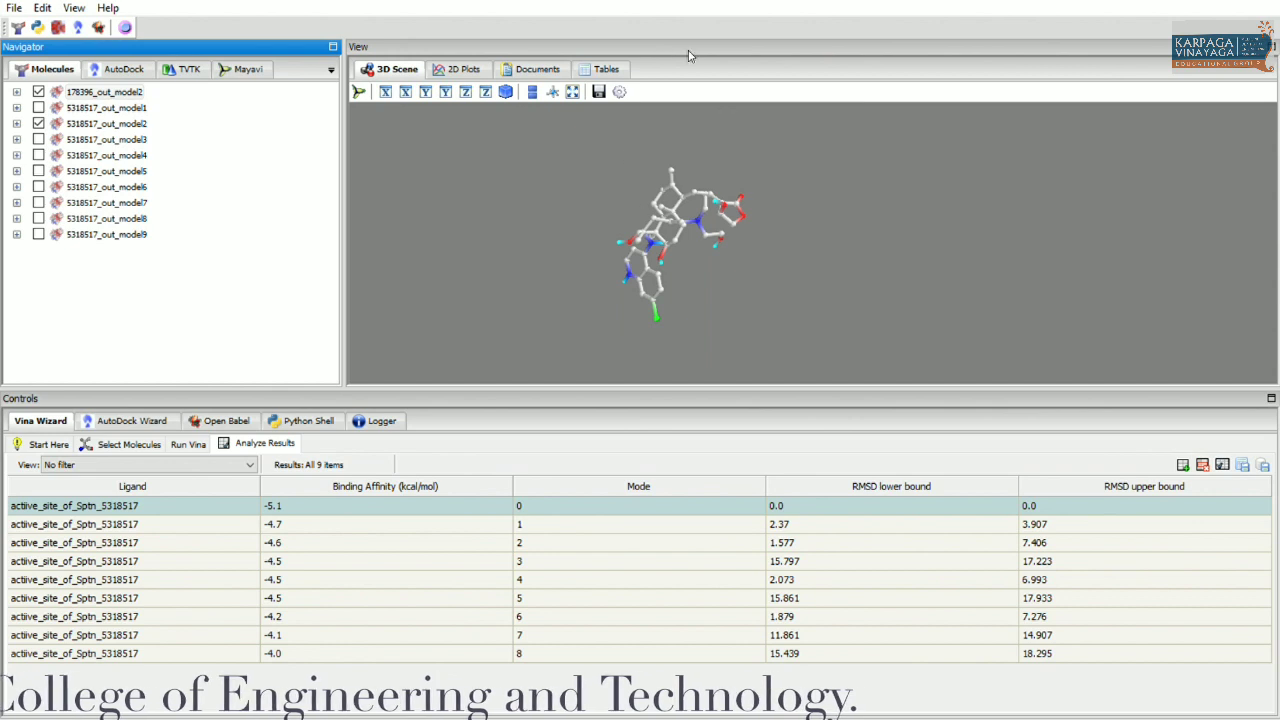
Step: Switch to PyRx and sort the docking results table by date created
{"action": "left_click", "coordinate": [598, 66]}
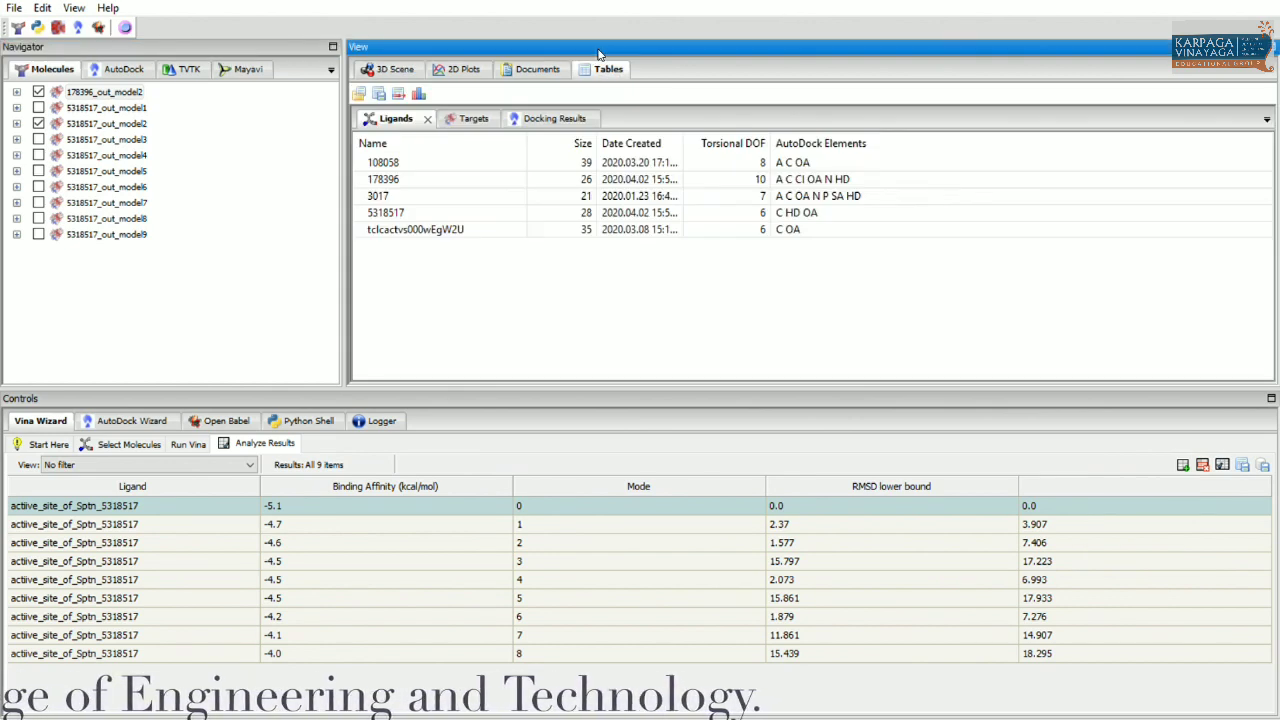
{"action": "left_click", "coordinate": [568, 114]}
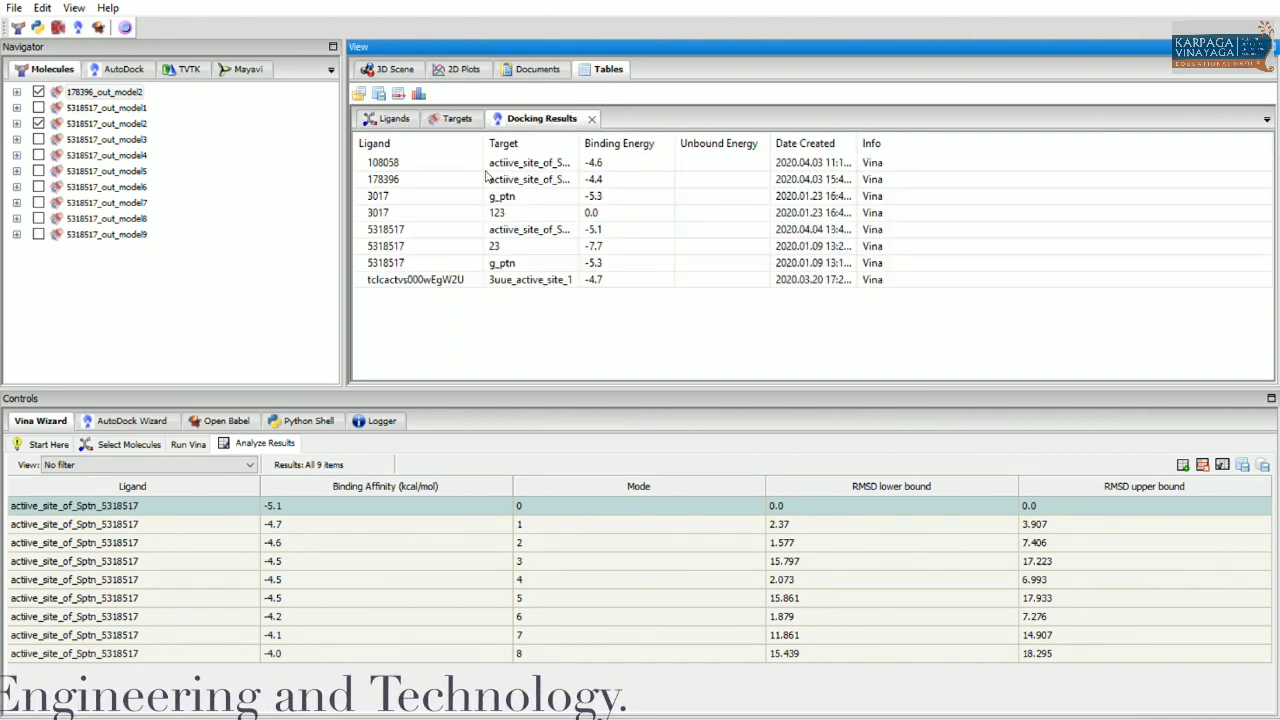
{"action": "left_click", "coordinate": [789, 138]}
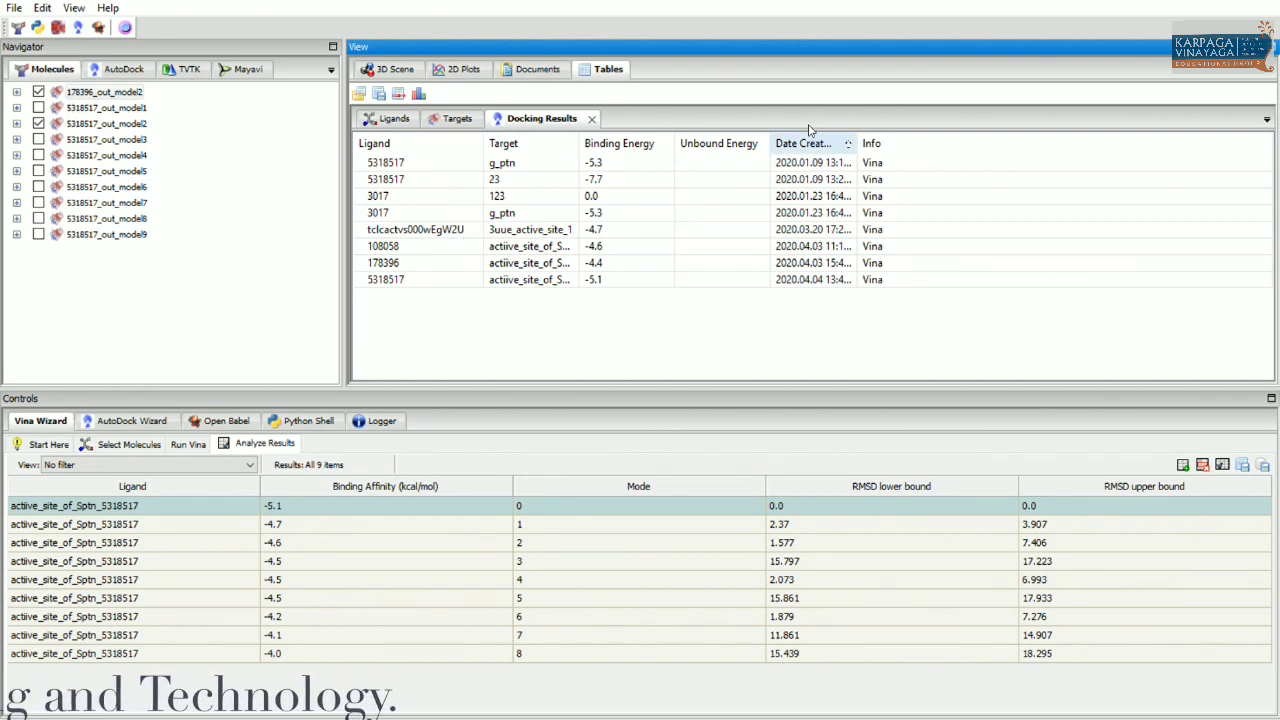
Step: Compare the binding energies of the 178396 and 5318517 docking results for the actiive_site_of_Sptn target
{"action": "left_click", "coordinate": [540, 261]}
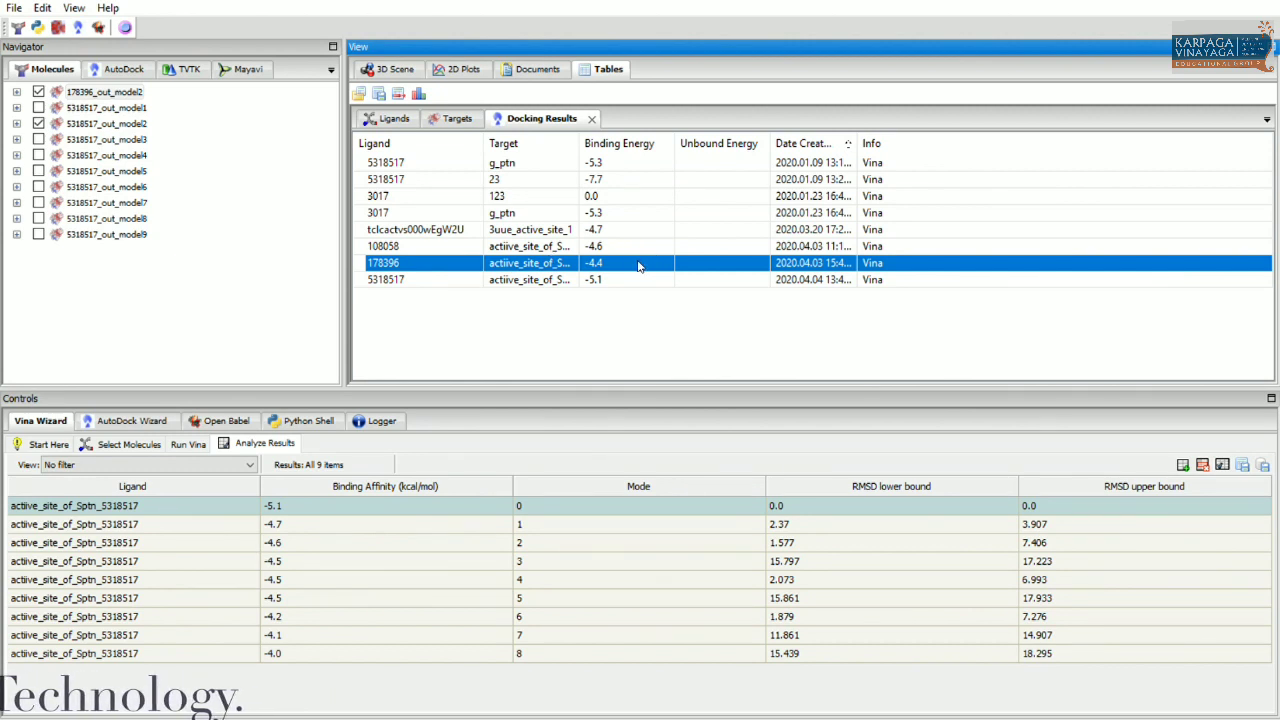
{"action": "key", "text": "Down"}
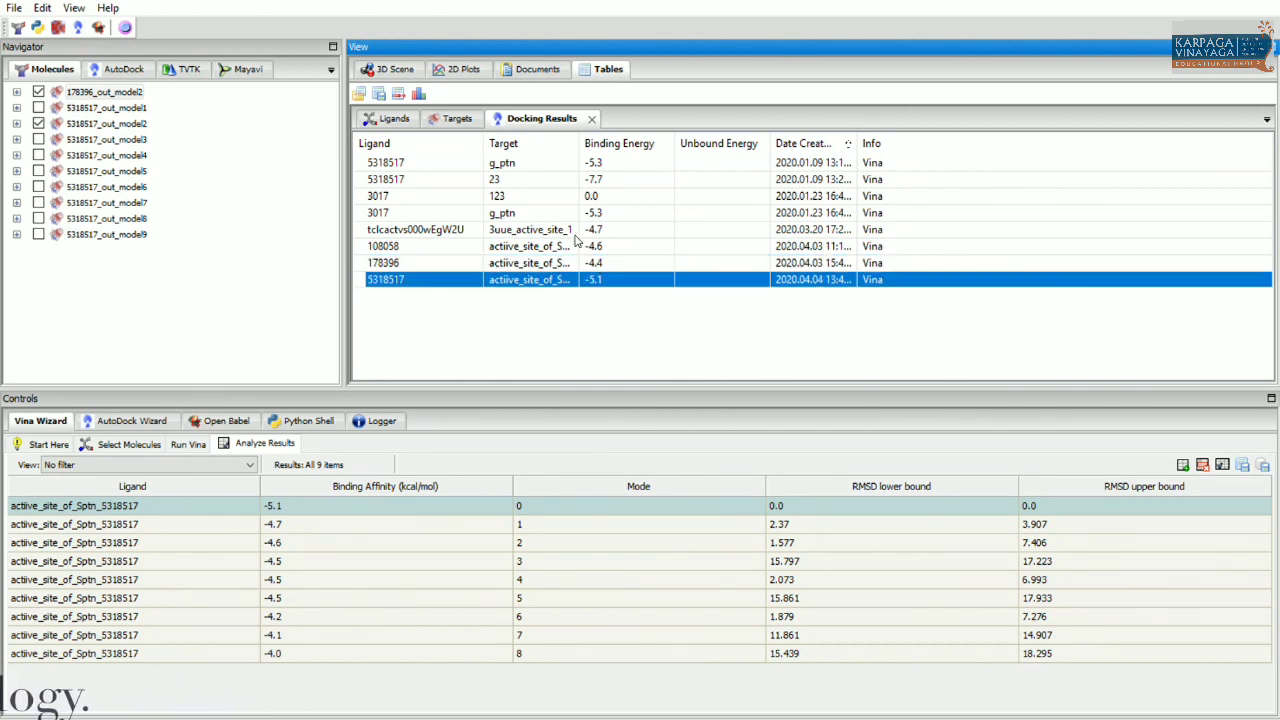
{"action": "key", "text": "Up"}
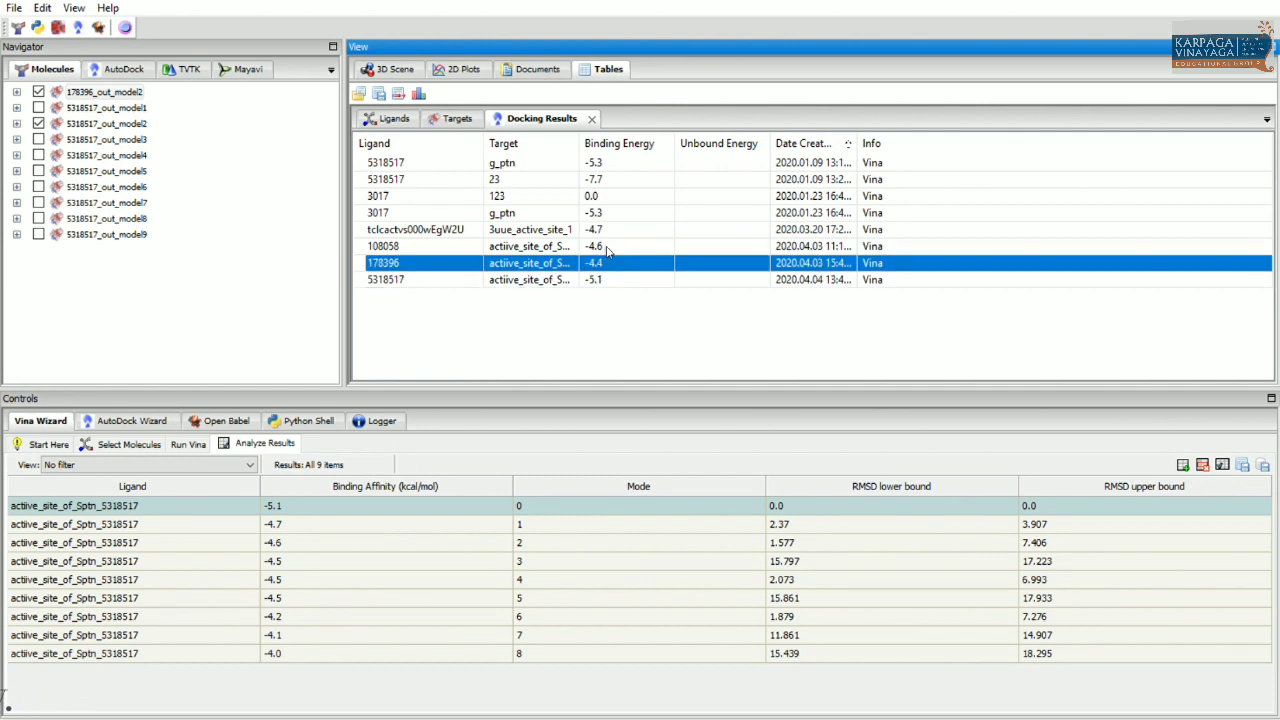
{"action": "key", "text": "Down"}
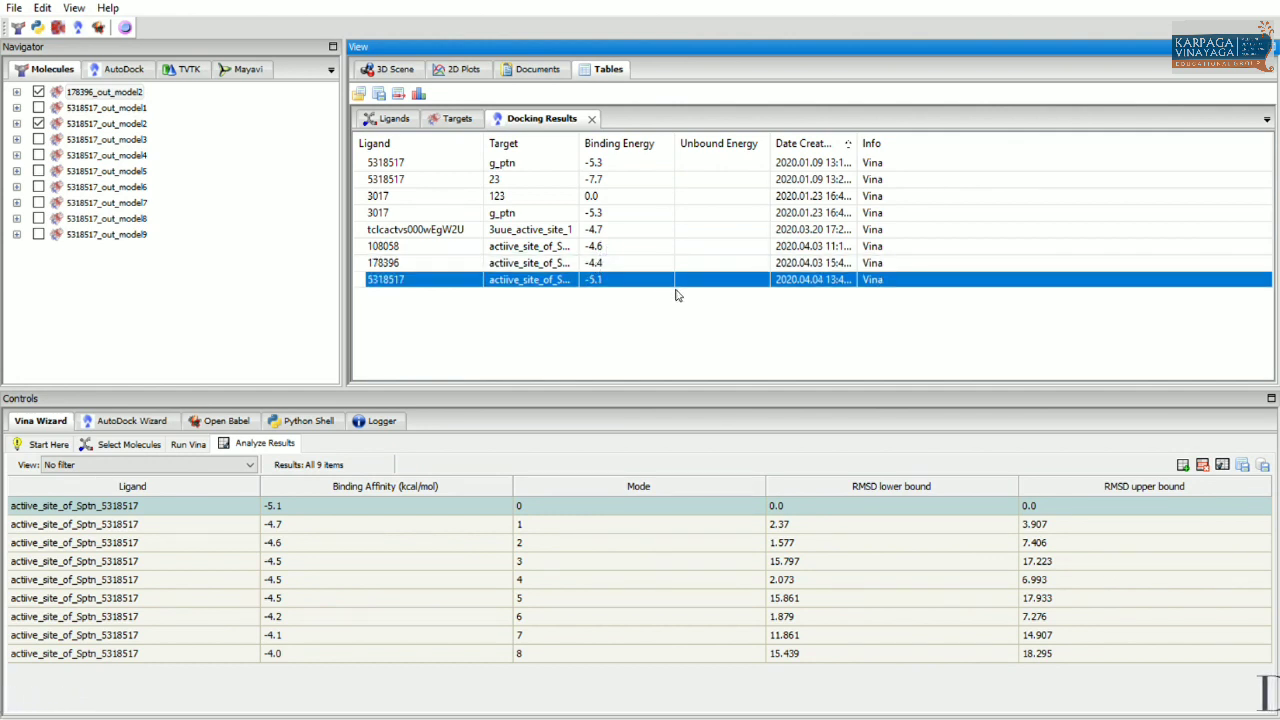
{"action": "key", "text": "Up"}
{"action": "key", "text": "Down"}
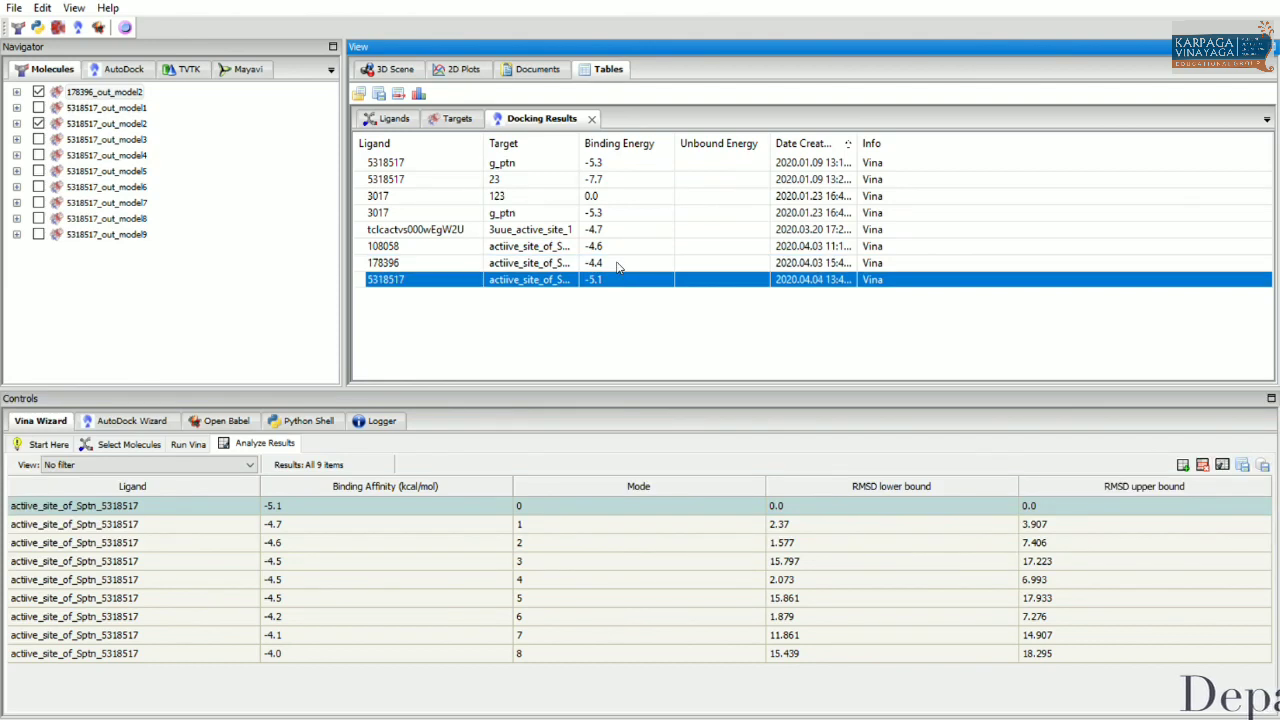
{"action": "left_click", "coordinate": [611, 289]}
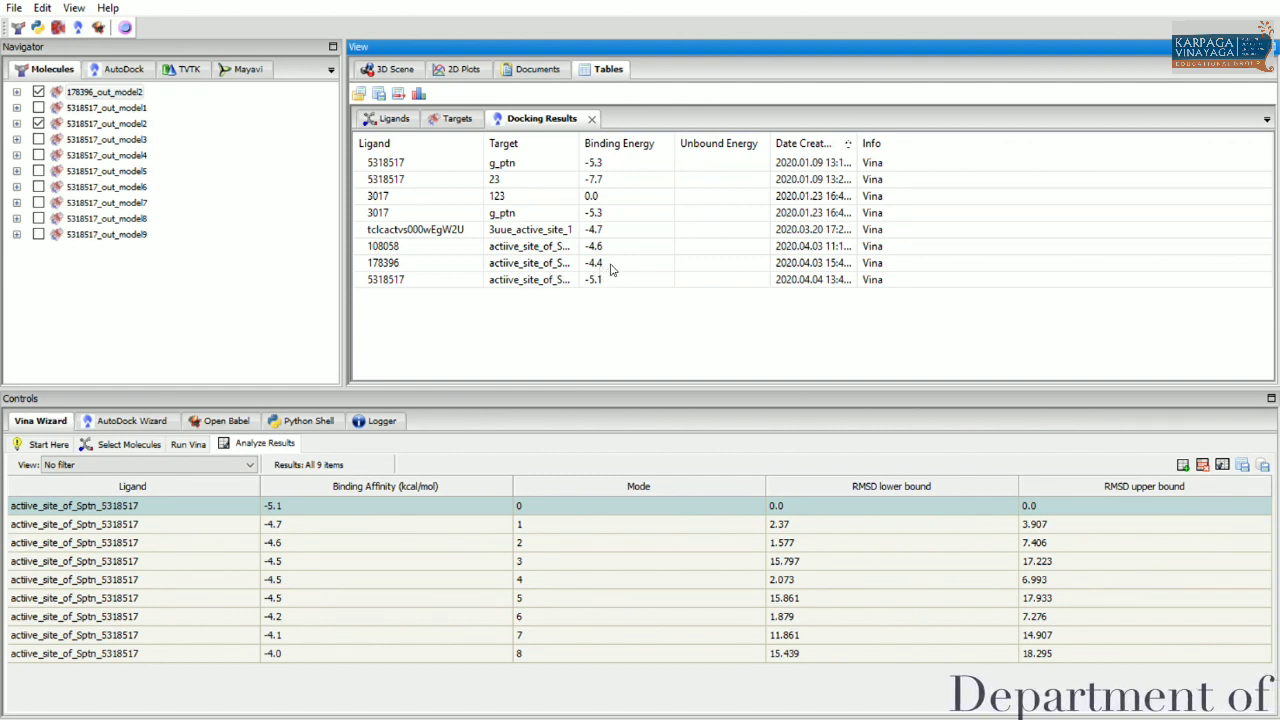
{"action": "left_click", "coordinate": [611, 271]}
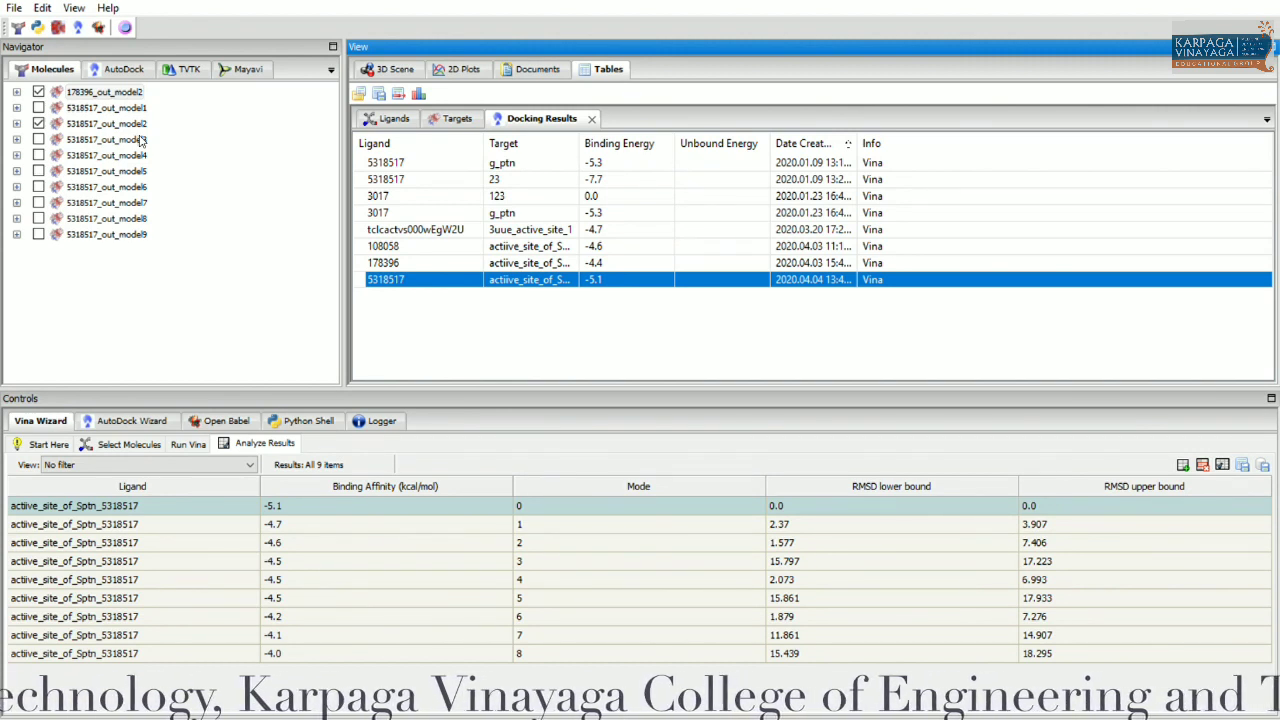
Step: Return to the 3D scene and review the loaded 178396_out_model2 and 5318517_out_model2 poses
{"action": "left_click", "coordinate": [121, 88]}
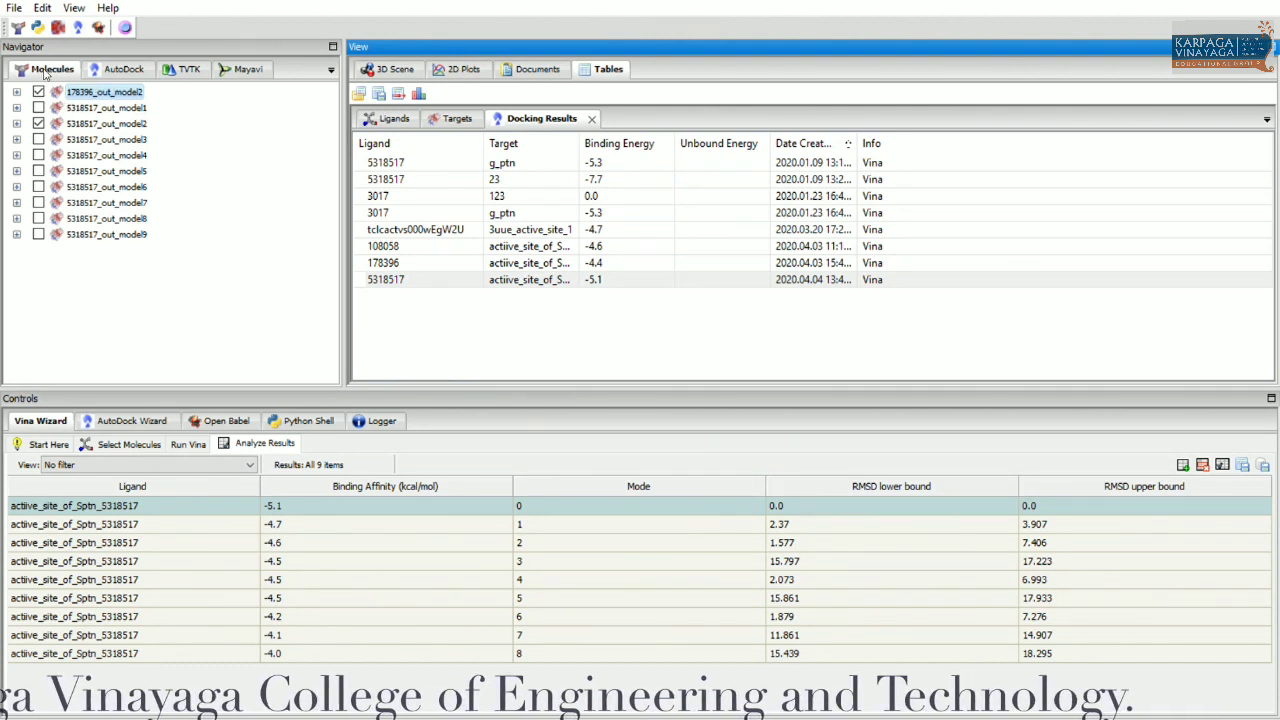
{"action": "left_click", "coordinate": [389, 70]}
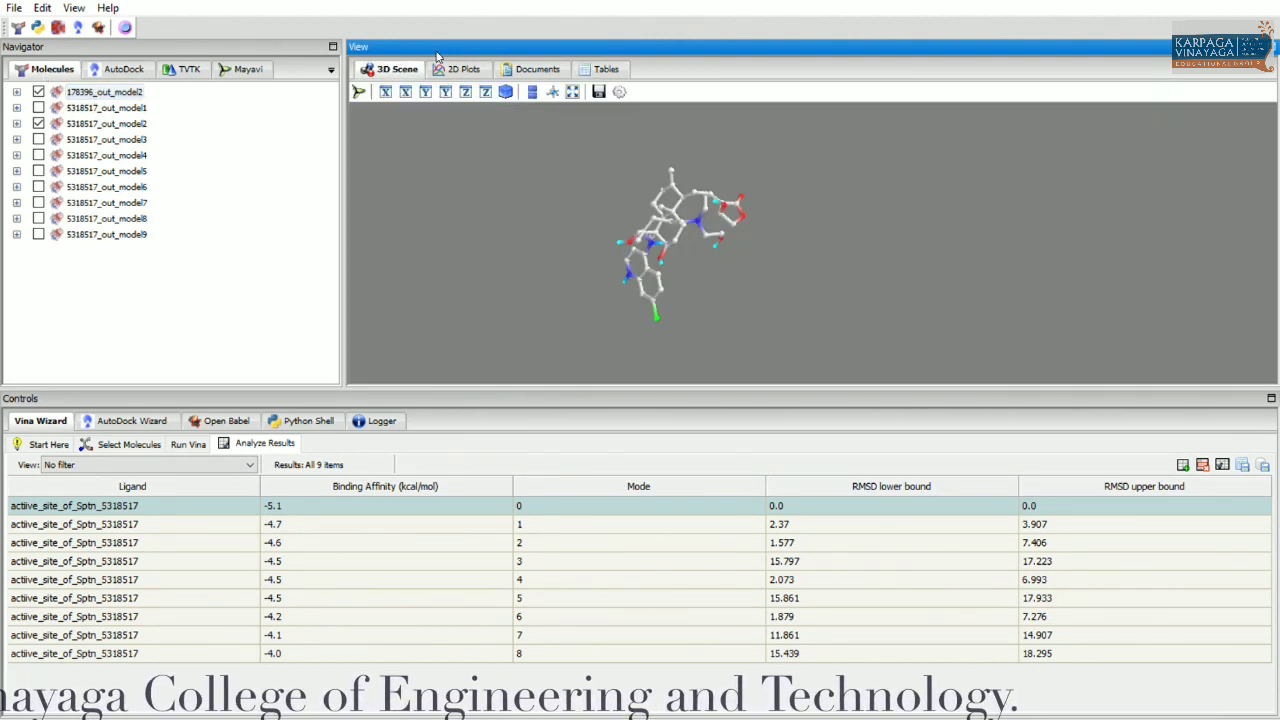
{"action": "left_click", "coordinate": [110, 122]}
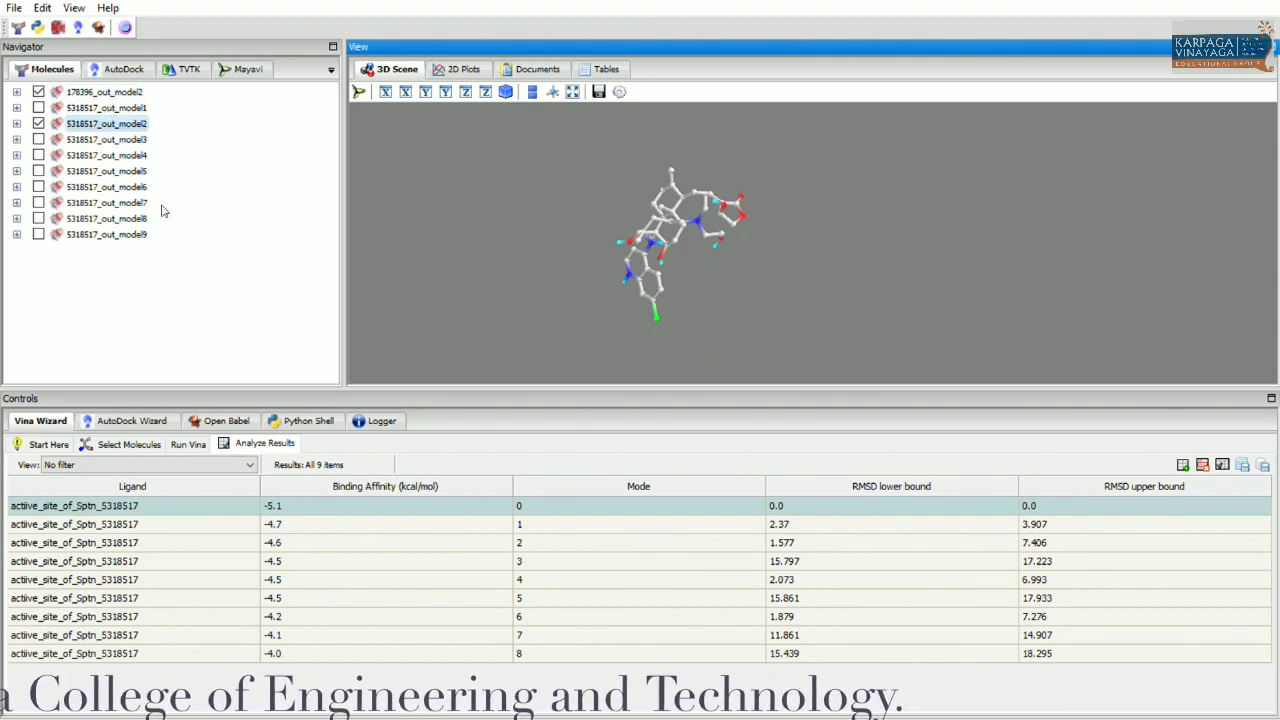
{"action": "left_click", "coordinate": [132, 66]}
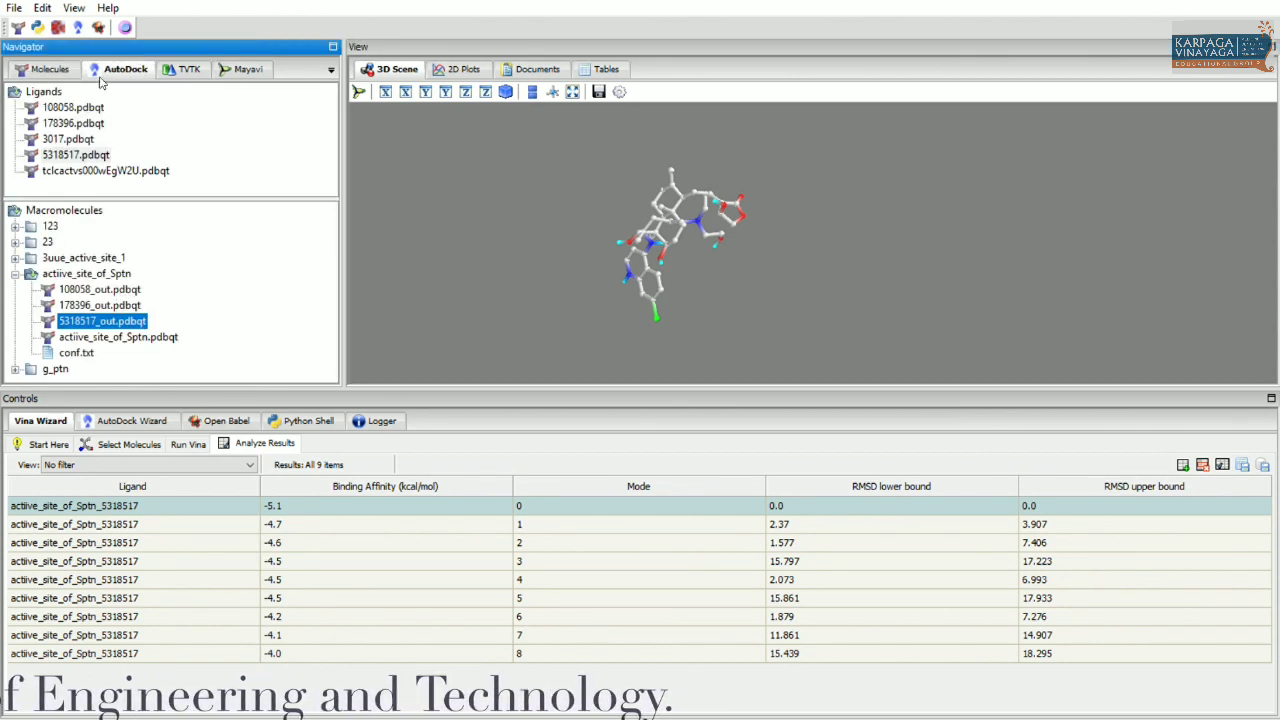
{"action": "left_click", "coordinate": [51, 62]}
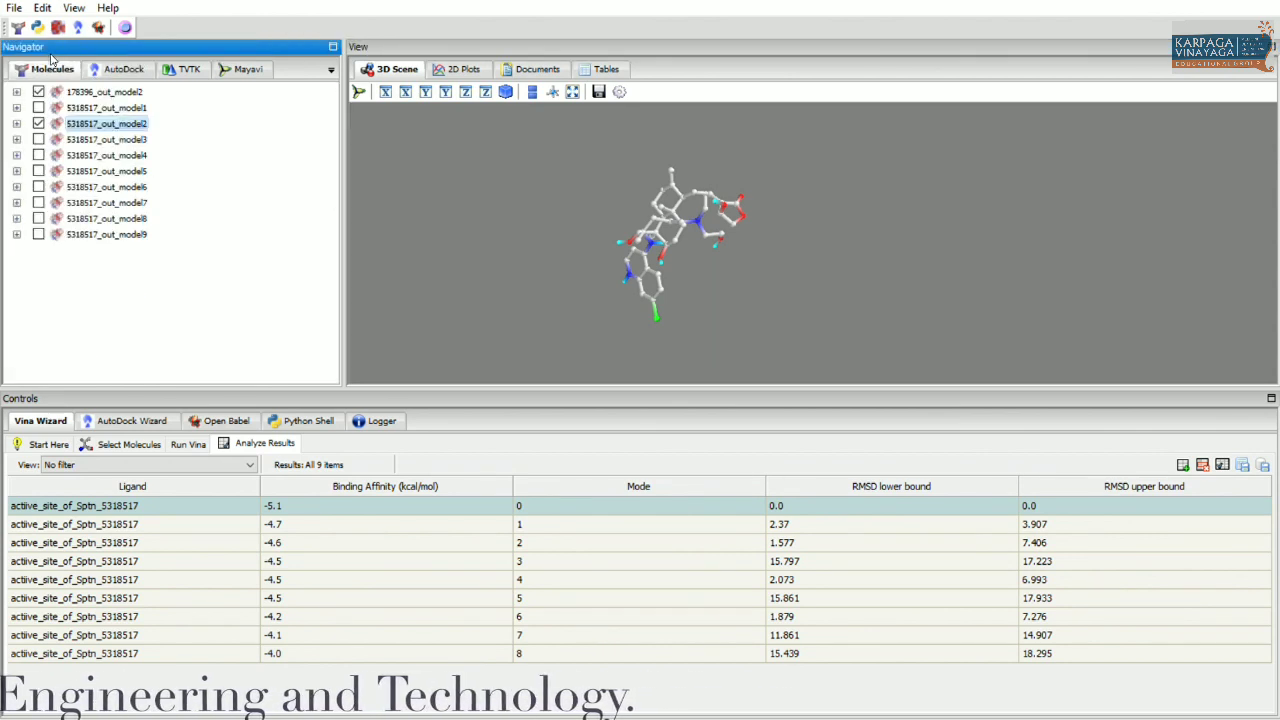
Step: Toggle the visibility of 5318517_out_model1 and 5318517_out_model3 to compare their placement with the displayed ligands
{"action": "left_click", "coordinate": [126, 107]}
{"action": "left_click", "coordinate": [38, 107]}
{"action": "left_click", "coordinate": [40, 104]}
{"action": "left_click", "coordinate": [41, 112]}
{"action": "left_click", "coordinate": [41, 132]}
{"action": "left_click", "coordinate": [38, 104]}
{"action": "left_click", "coordinate": [38, 139]}
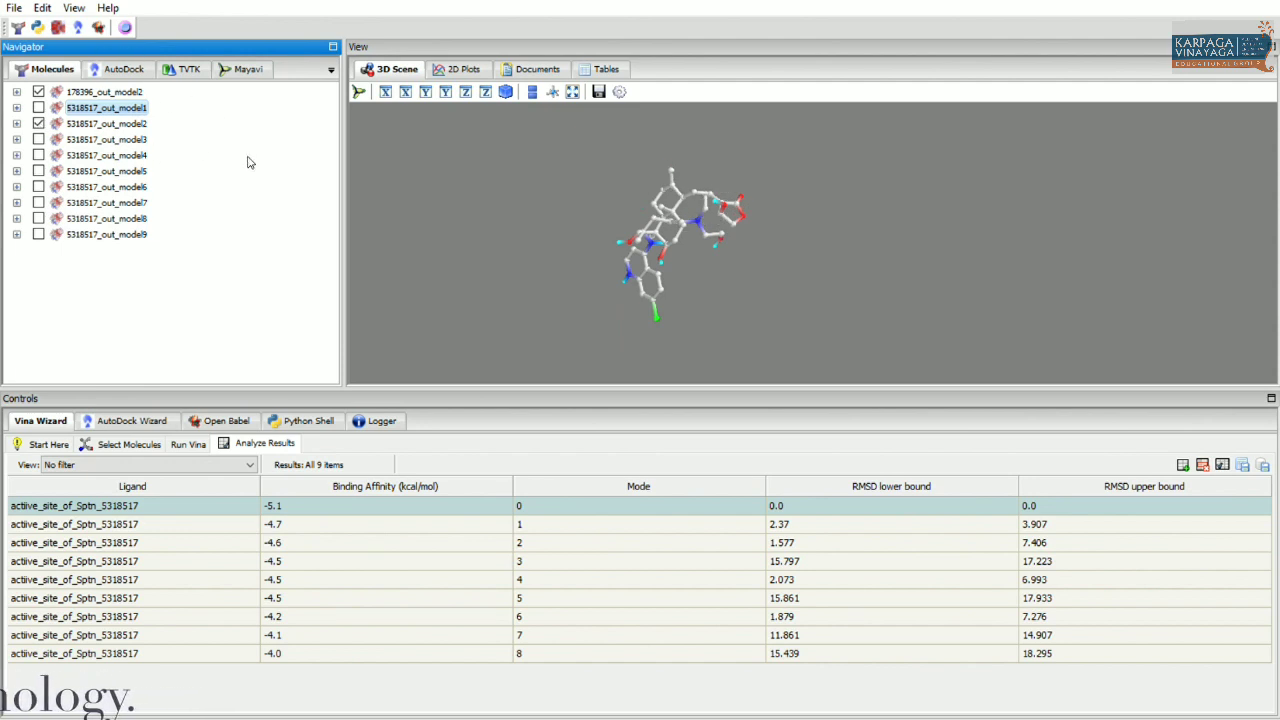
Step: Inspect the paired ligands in the 3D scene, select 5318517_out_model2 and reopen the docking results table
{"action": "left_click_drag", "start_coordinate": [759, 178], "coordinate": [785, 177]}
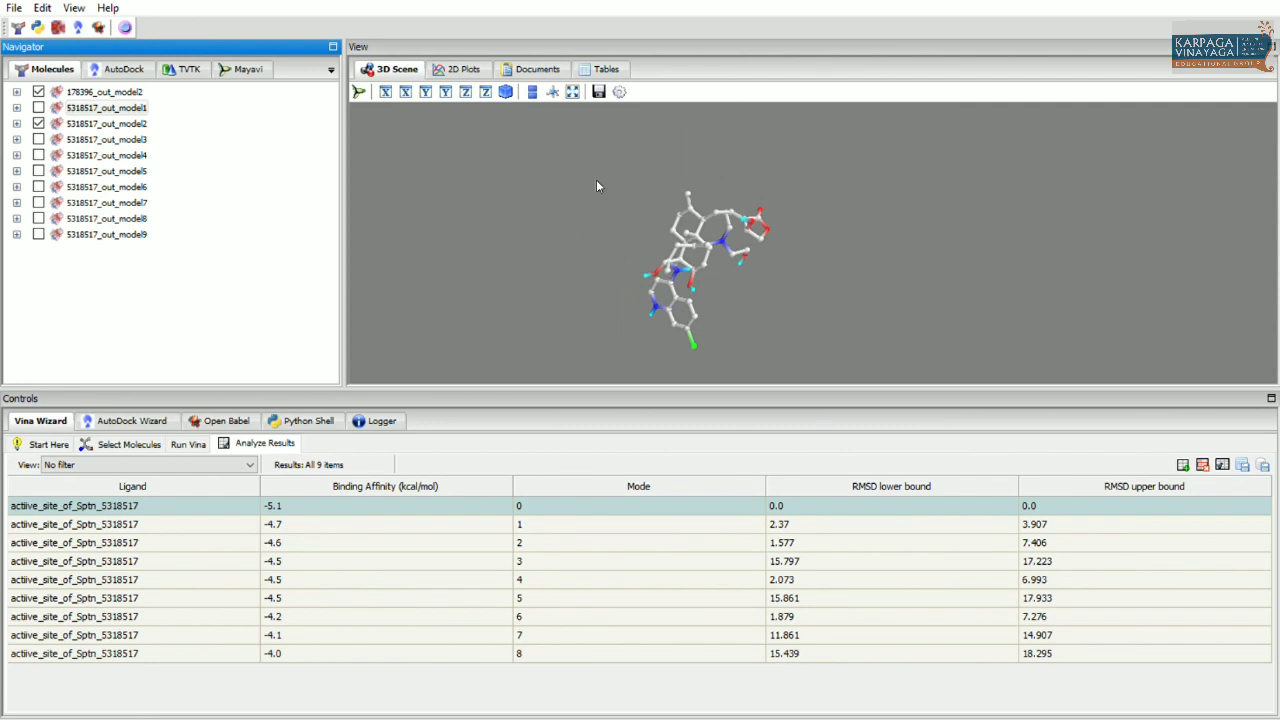
{"action": "left_click", "coordinate": [118, 121]}
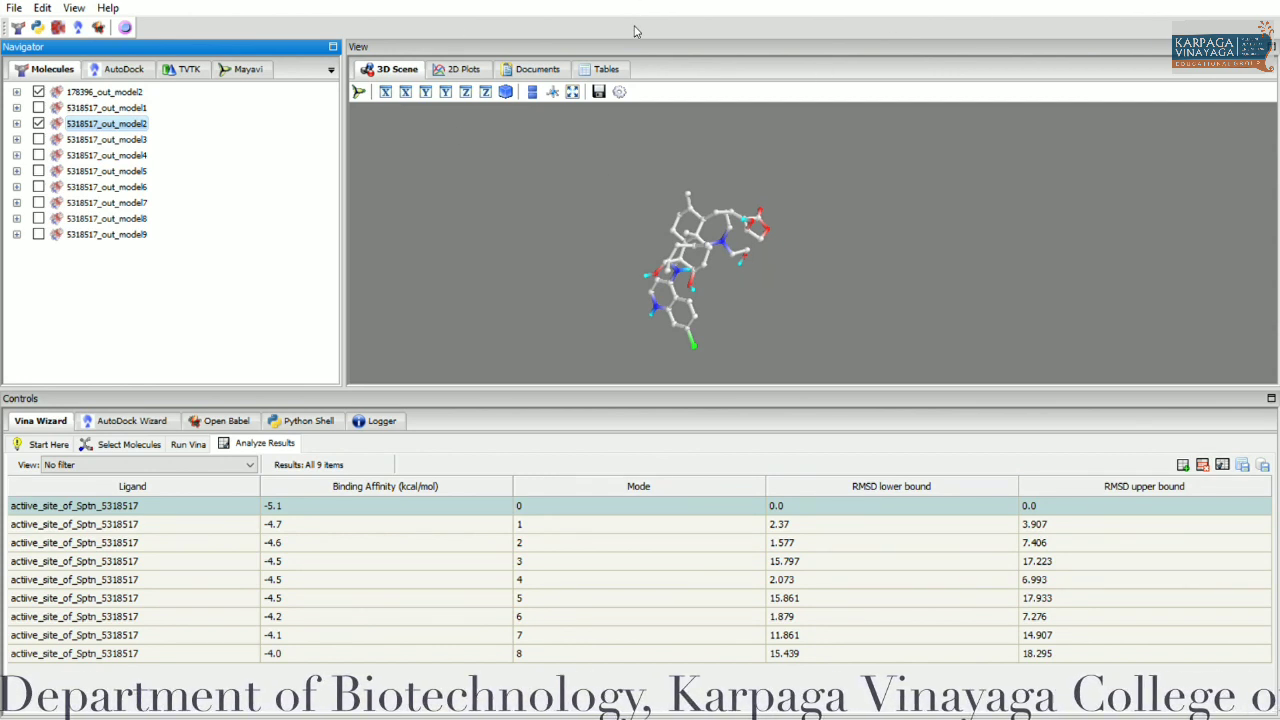
{"action": "left_click", "coordinate": [605, 68]}
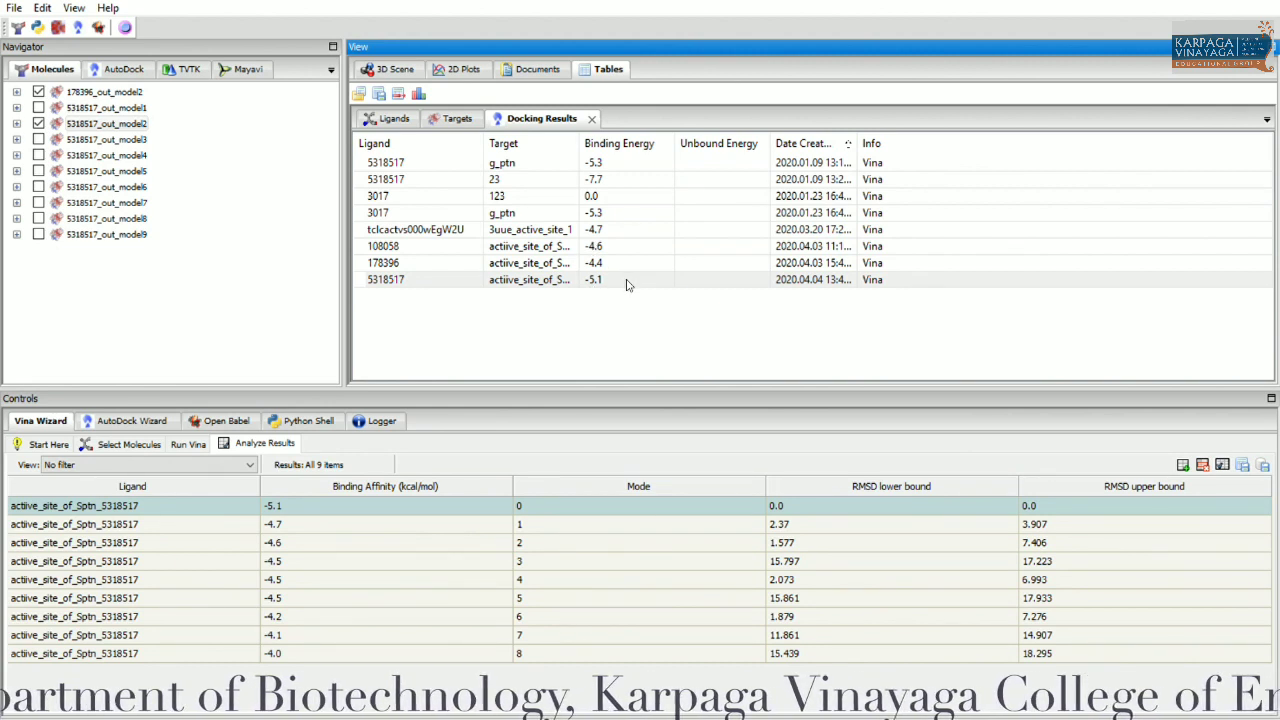